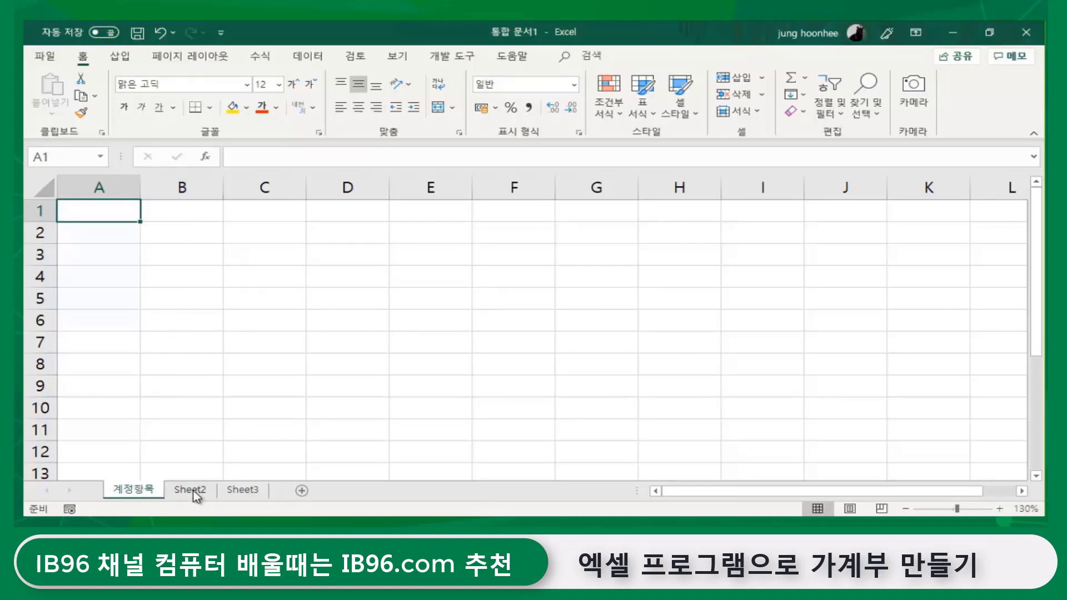
click(319, 362)
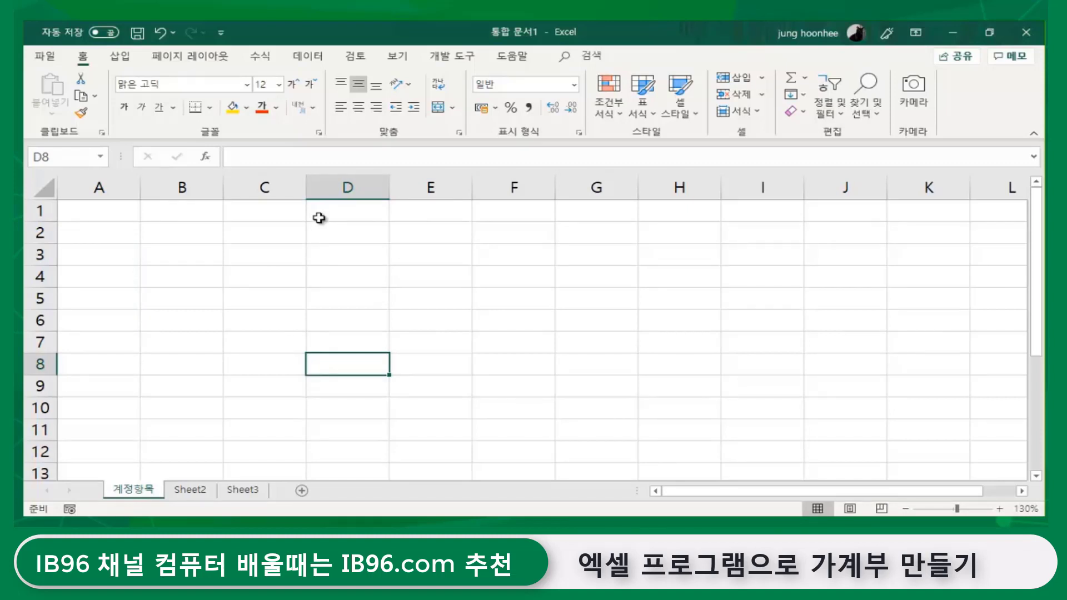
click(251, 232)
click(268, 319)
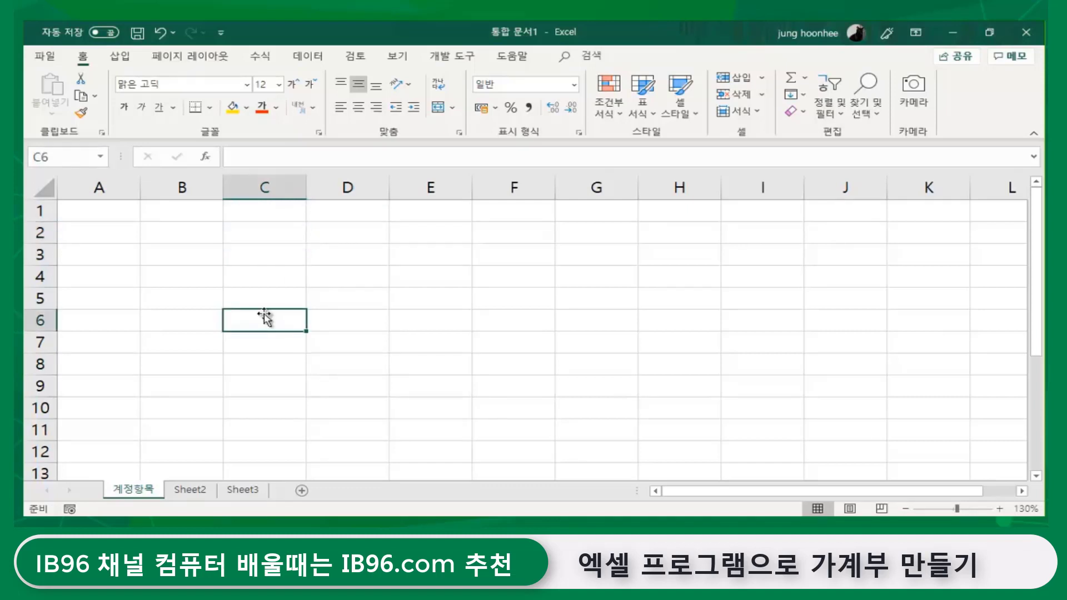
click(262, 298)
click(285, 349)
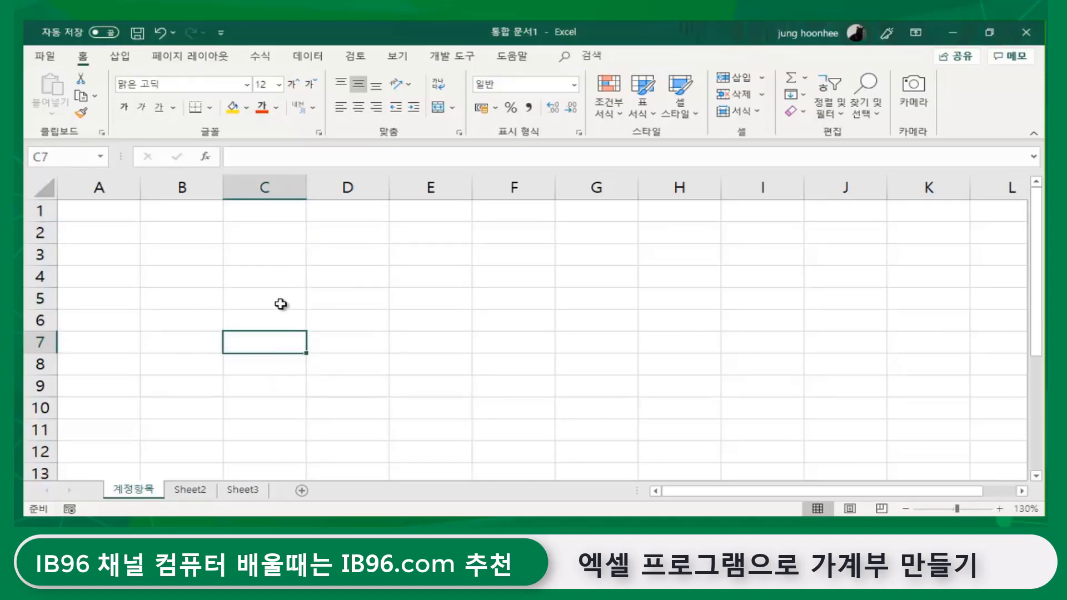
click(245, 378)
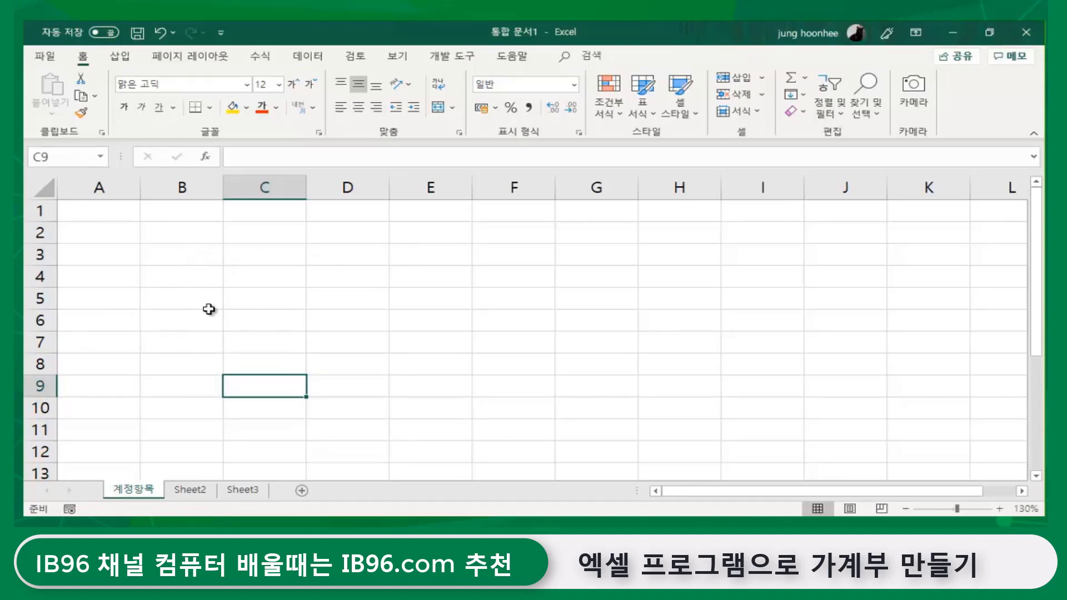
Enter the heading 지출항목 in cell B3 of the 계정항목 sheet
click(192, 260)
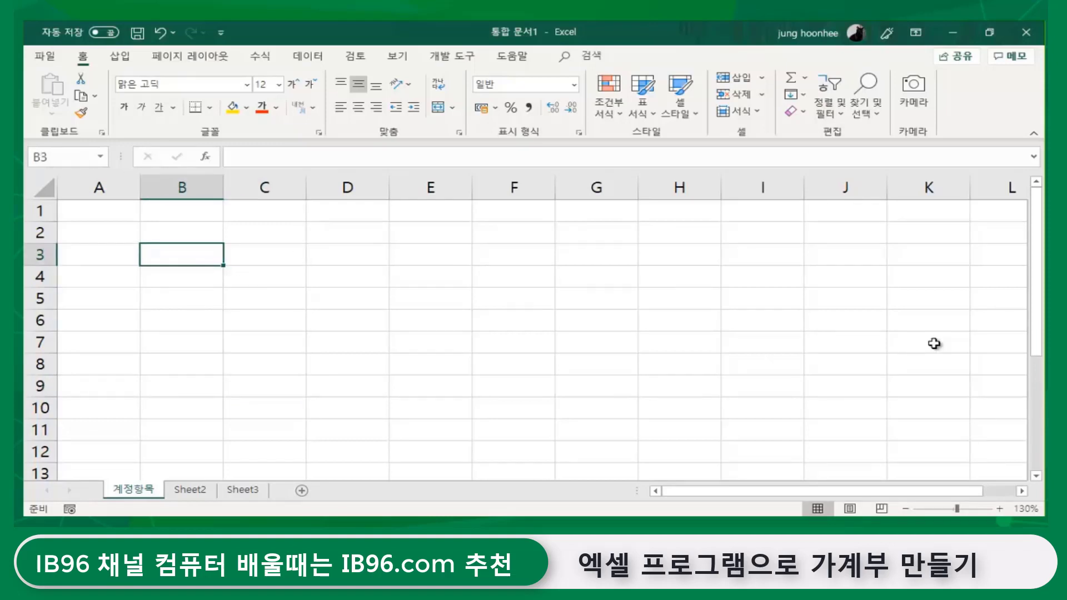
text(ㅈ)
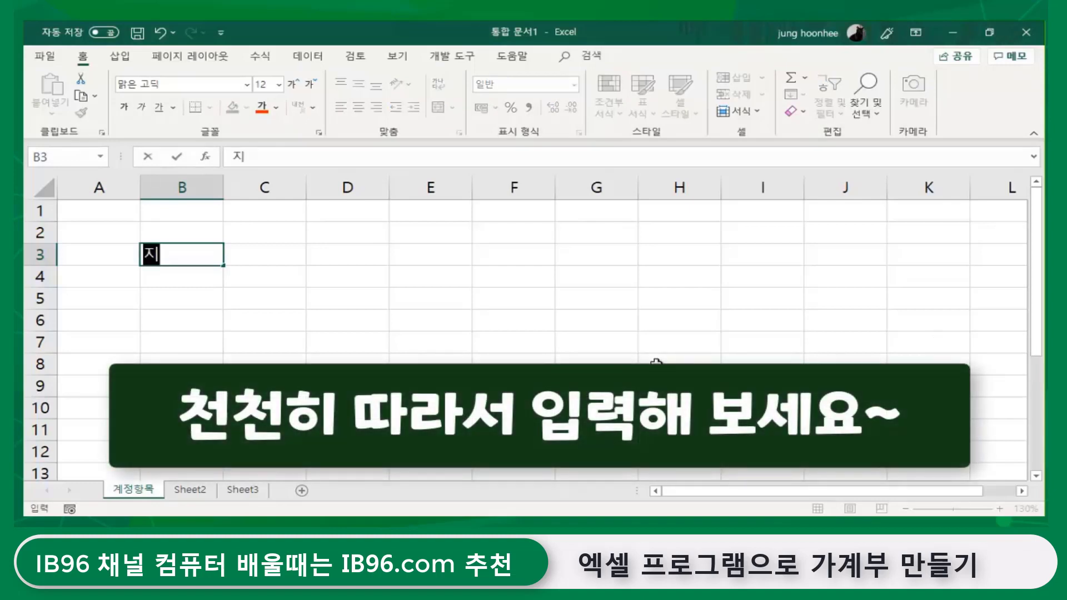
text(추)
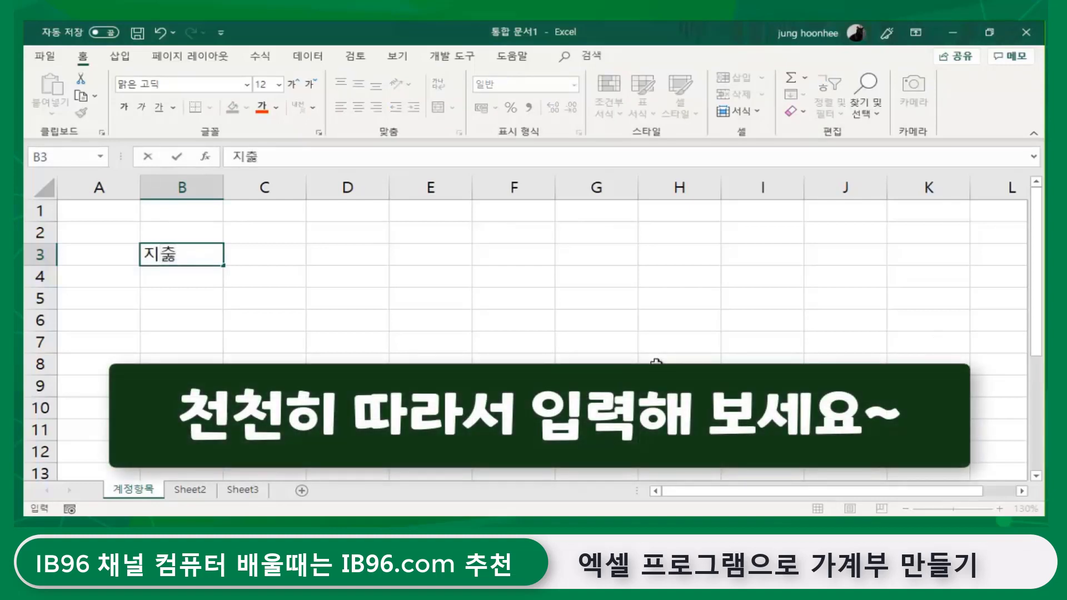
text(ㄹㅎㅏㅇㅁ)
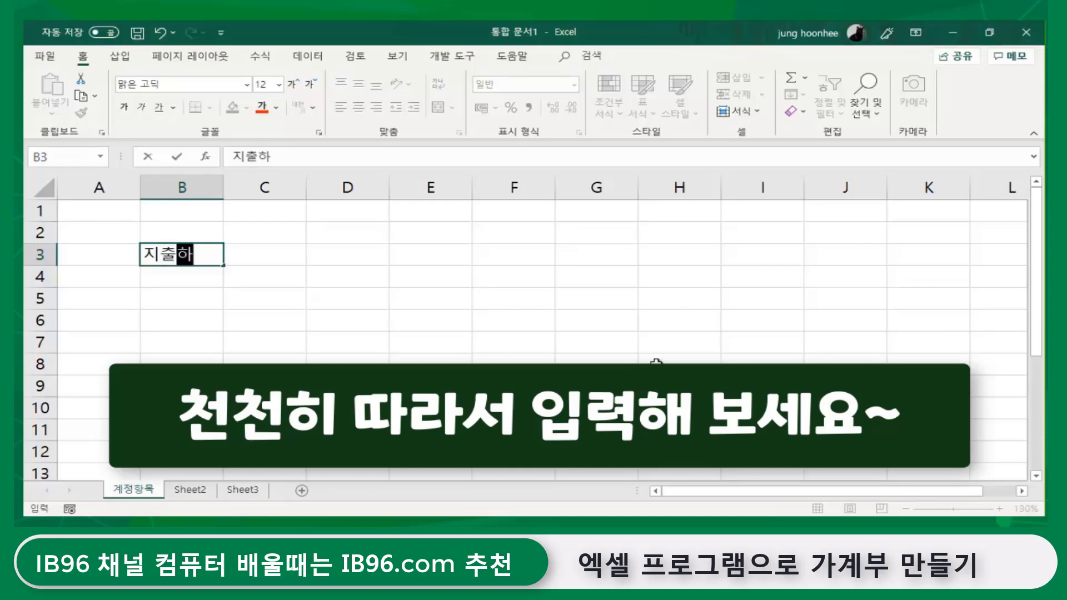
key(Return)
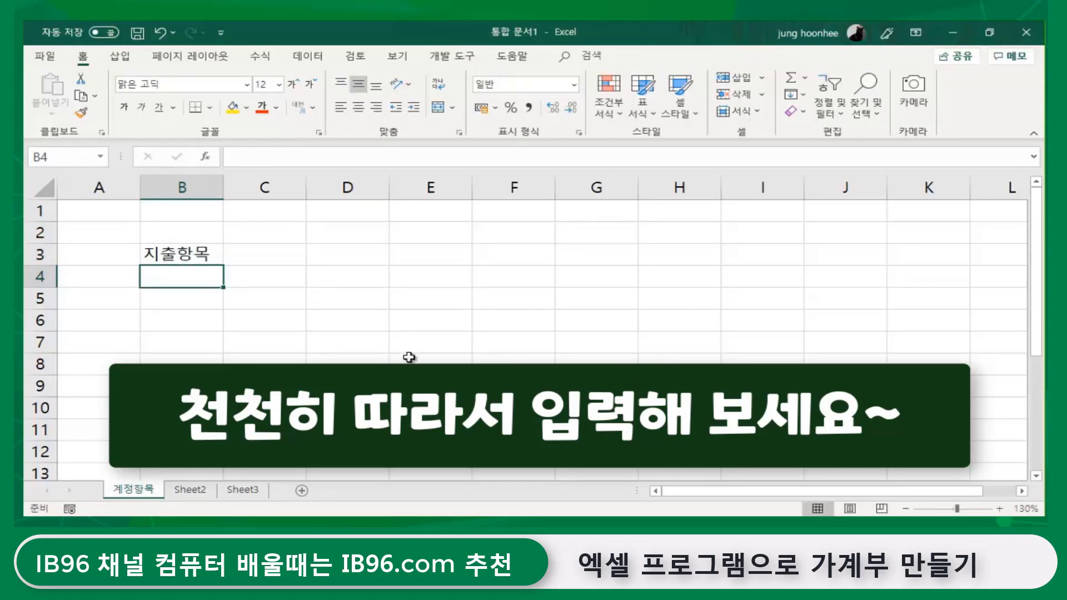
List the expense items in B4:B19: 공과금, 광열비, 교육비, 부식비, 예적금, 보험료, 의류비, 의료비, 애견관리비, 문화생활비, 잡비, 교통비, 차량유지비, 경조사비, 기타, 모임회비
ctrl+scroll(408, 357, up, 1)
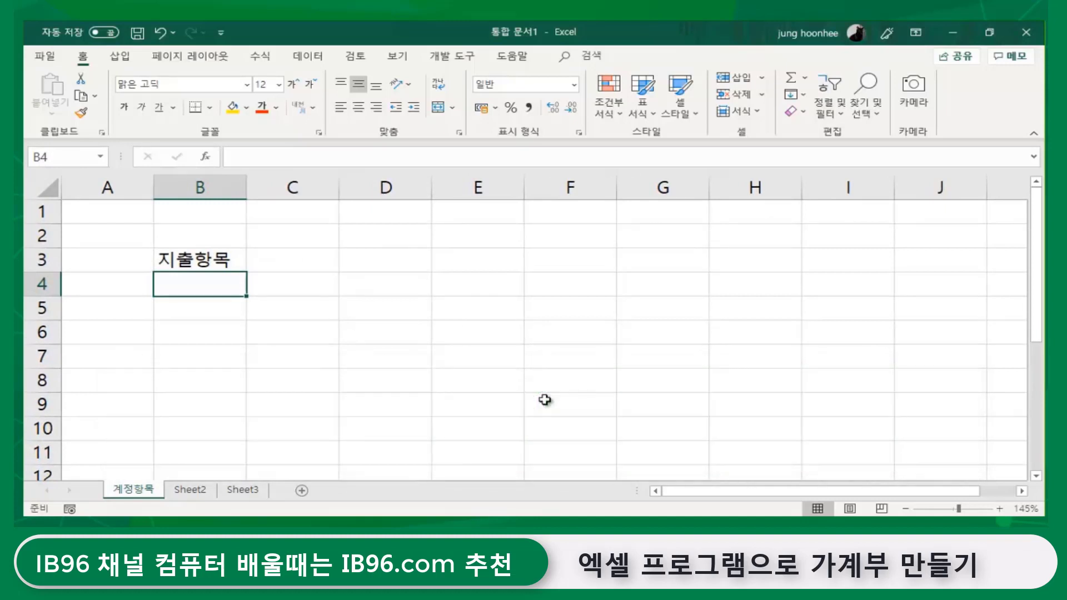
text(공과금)
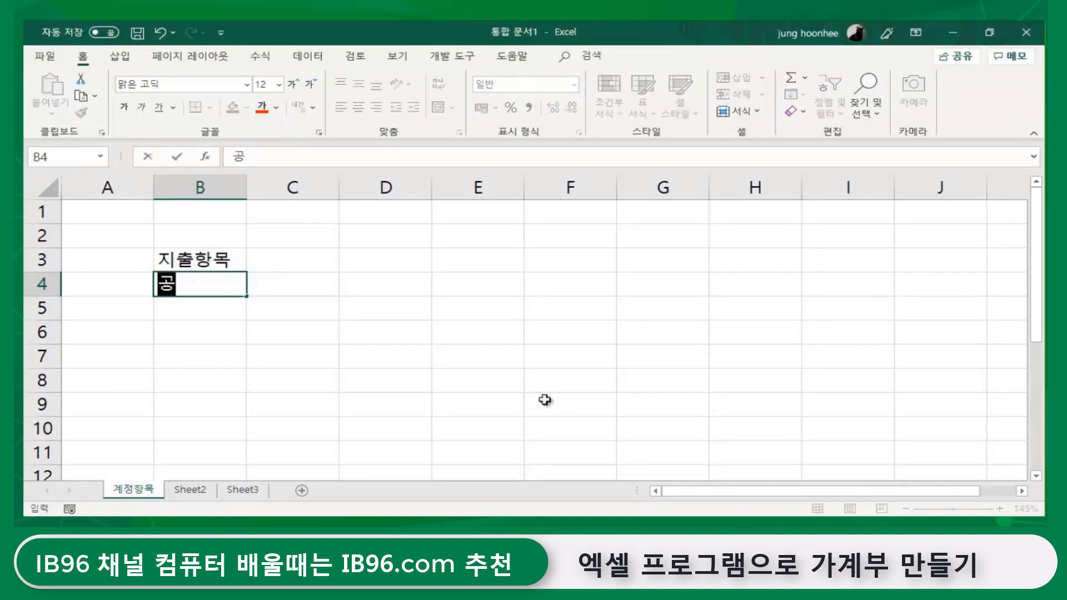
key(Return)
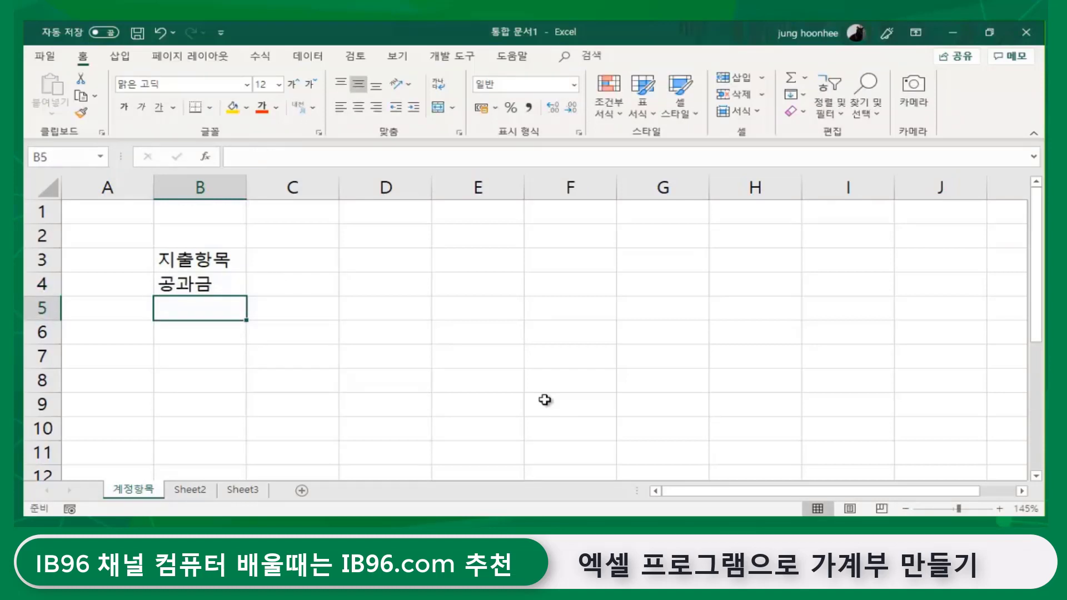
text(광열비)
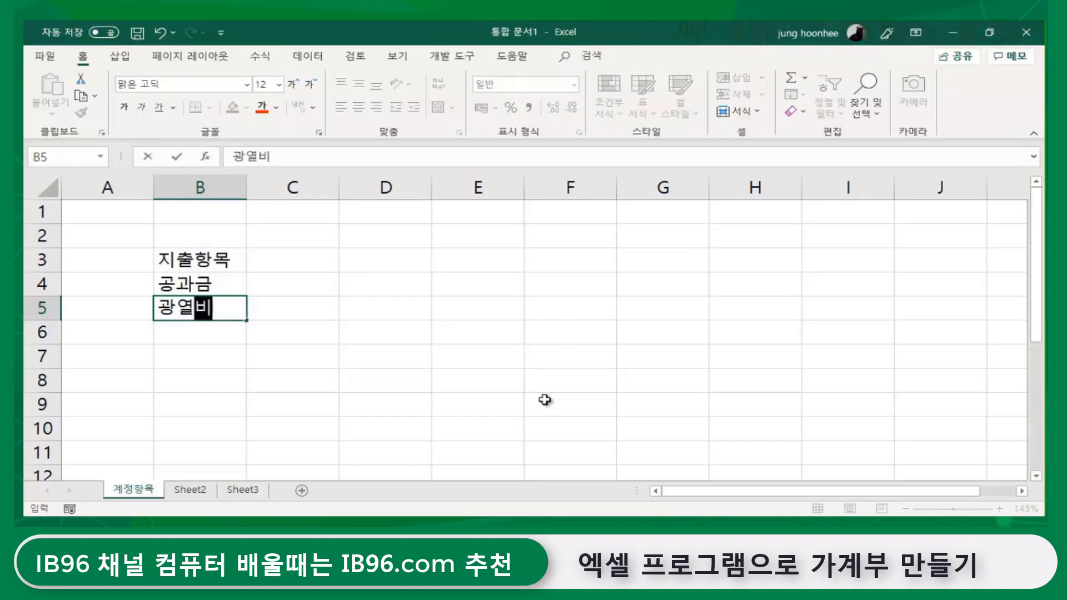
text(모임)
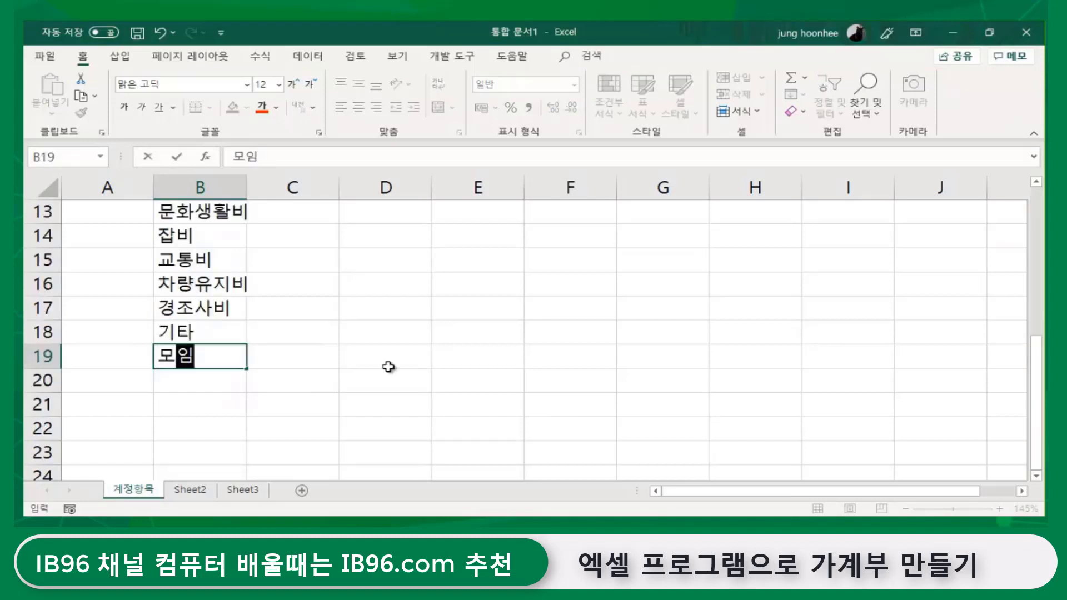
text(회비)
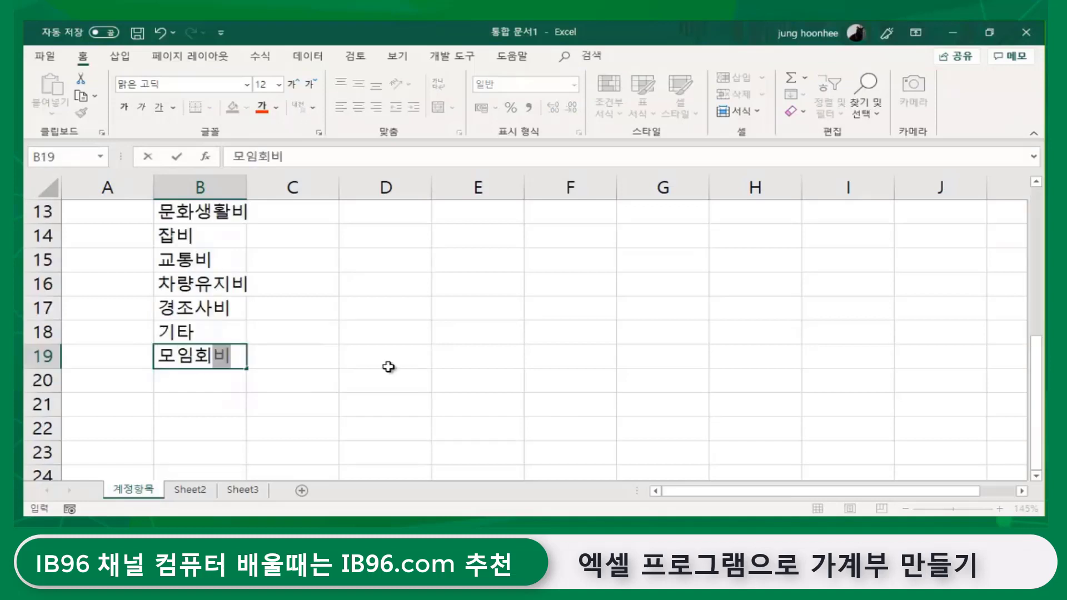
key(Return)
Review the expense items listed under 지출항목 in column B, from 공과금 through the end of the list
scroll(232, 362, up, 4)
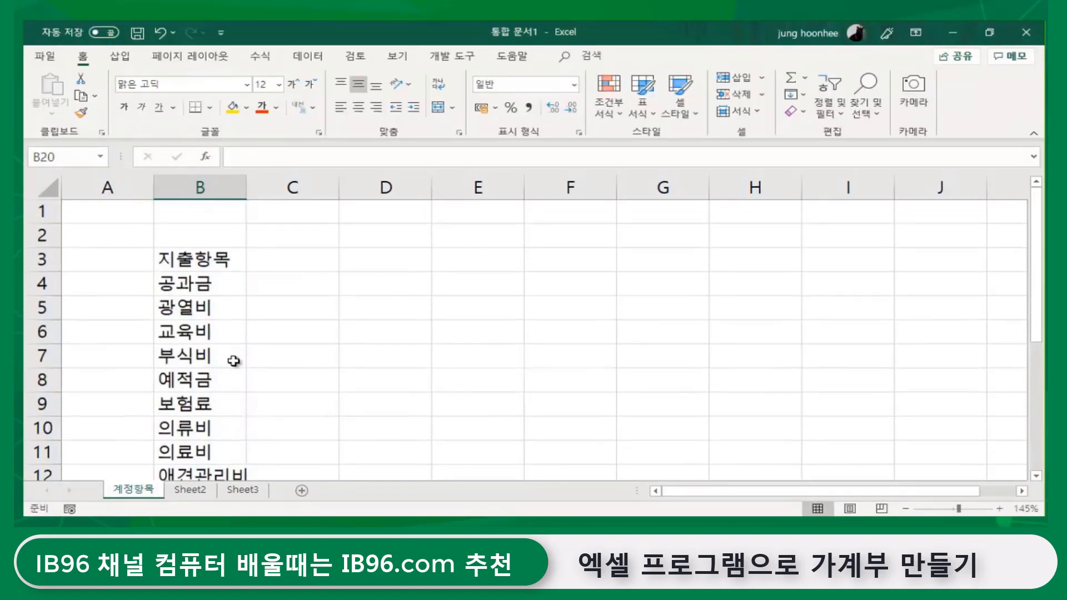
scroll(229, 308, down, 3)
scroll(218, 347, up, 2)
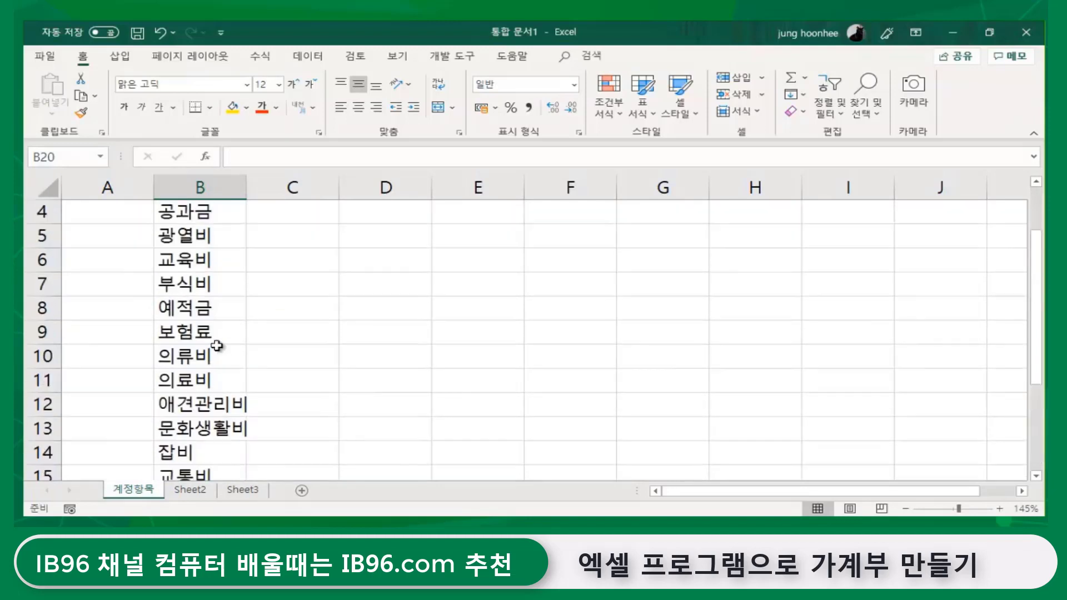
scroll(217, 344, down, 2)
scroll(216, 341, down, 1)
scroll(214, 345, up, 3)
click(192, 210)
click(325, 257)
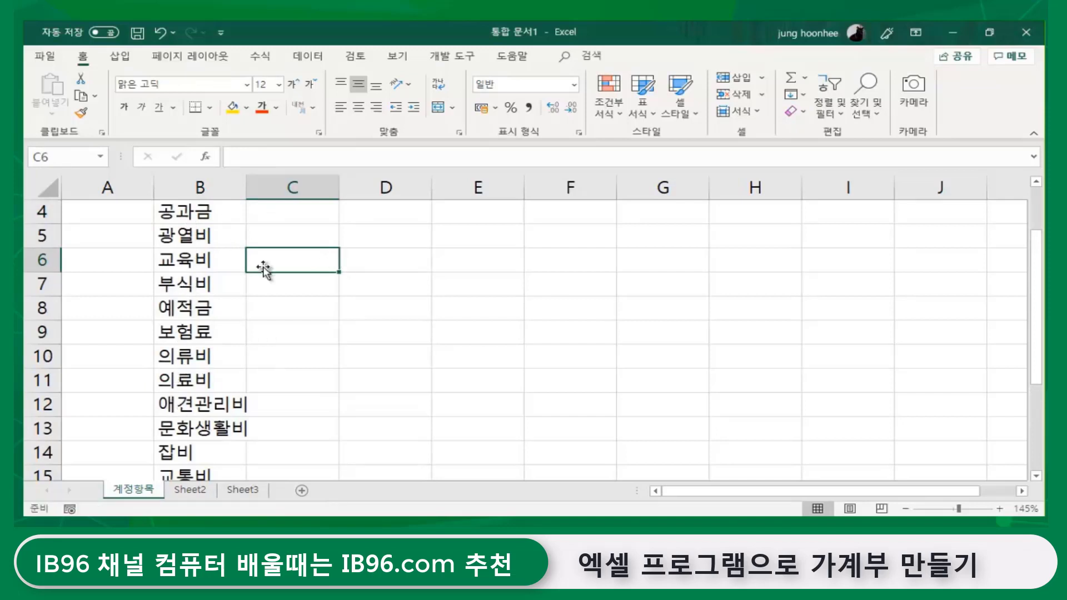
click(390, 277)
click(195, 222)
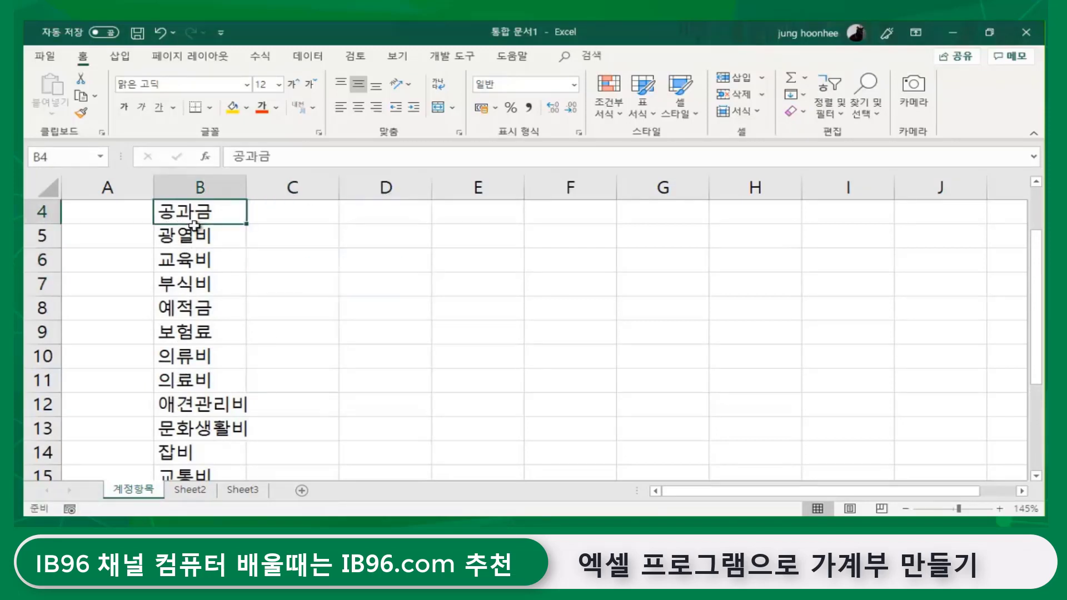
click(189, 236)
drag(189, 236, 199, 428)
scroll(144, 304, up, 2)
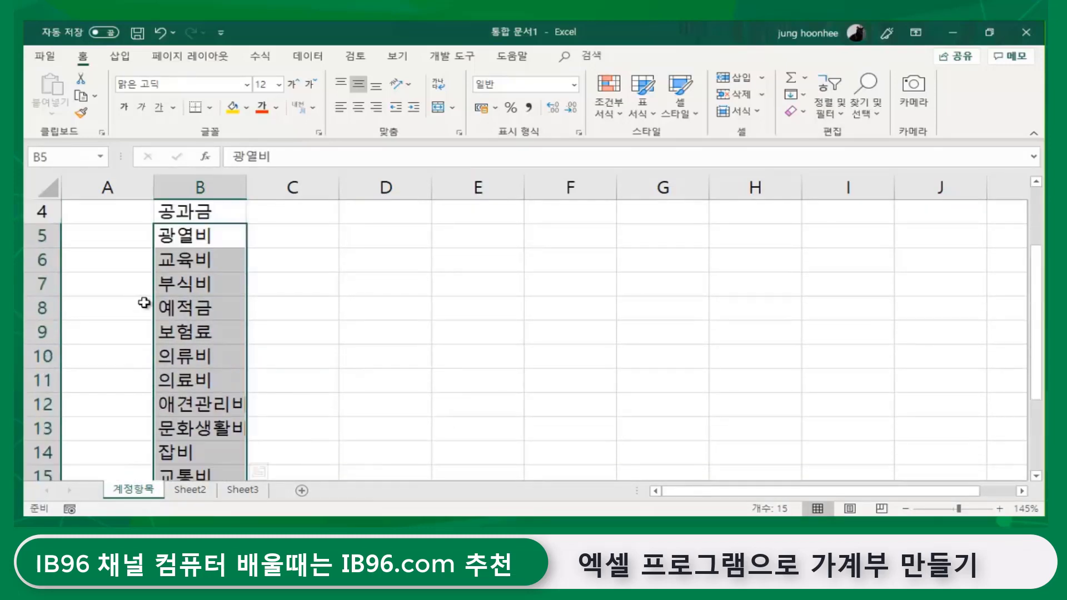
scroll(236, 283, up, 1)
click(179, 284)
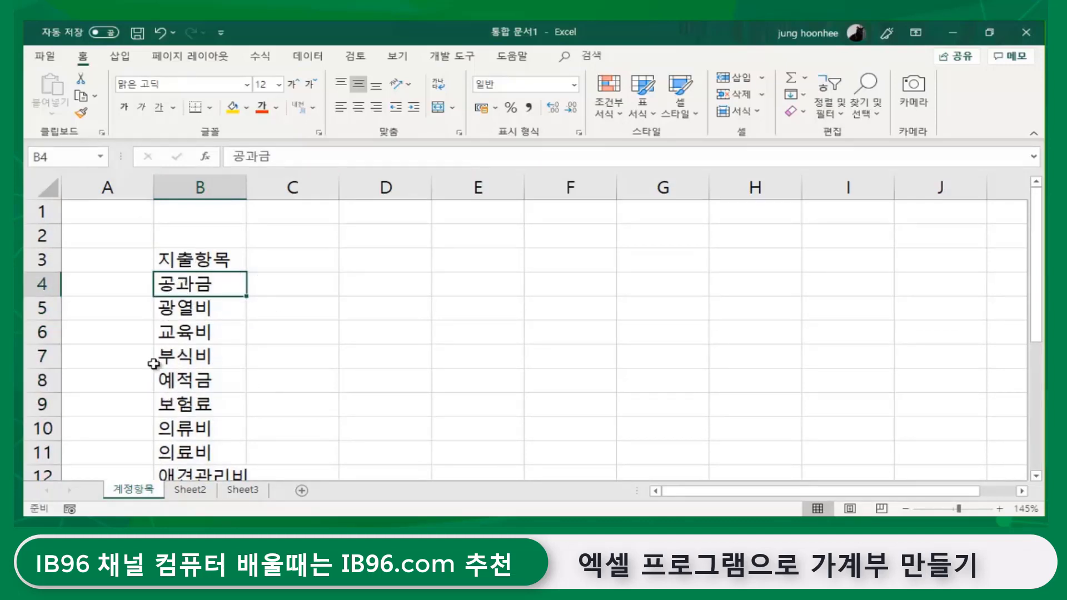
click(398, 351)
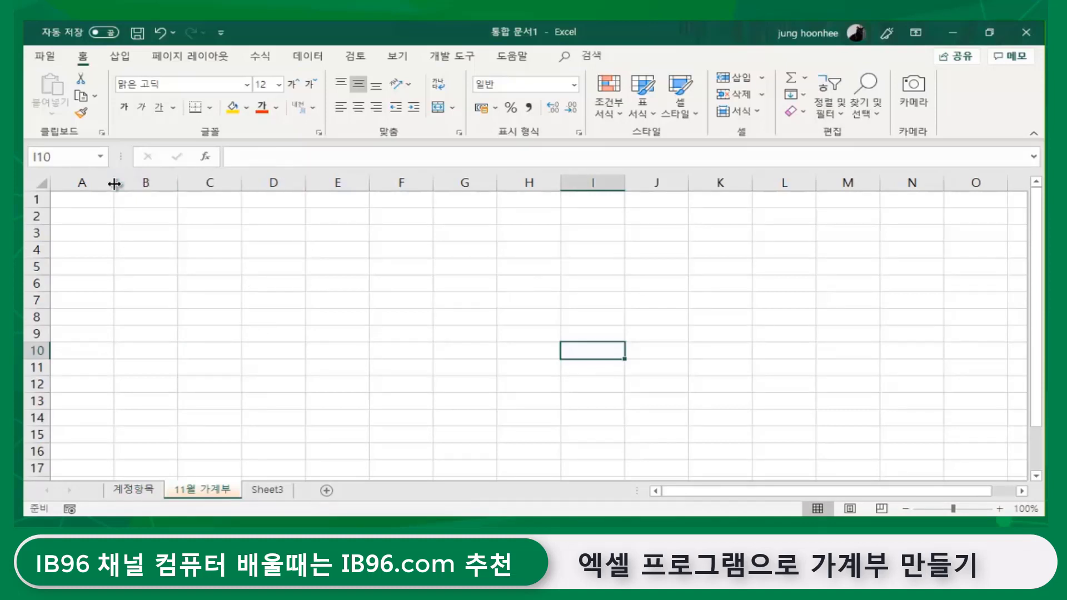
Narrow column A to about half its width on the 11월 가계부 sheet
drag(114, 183, 82, 183)
click(261, 301)
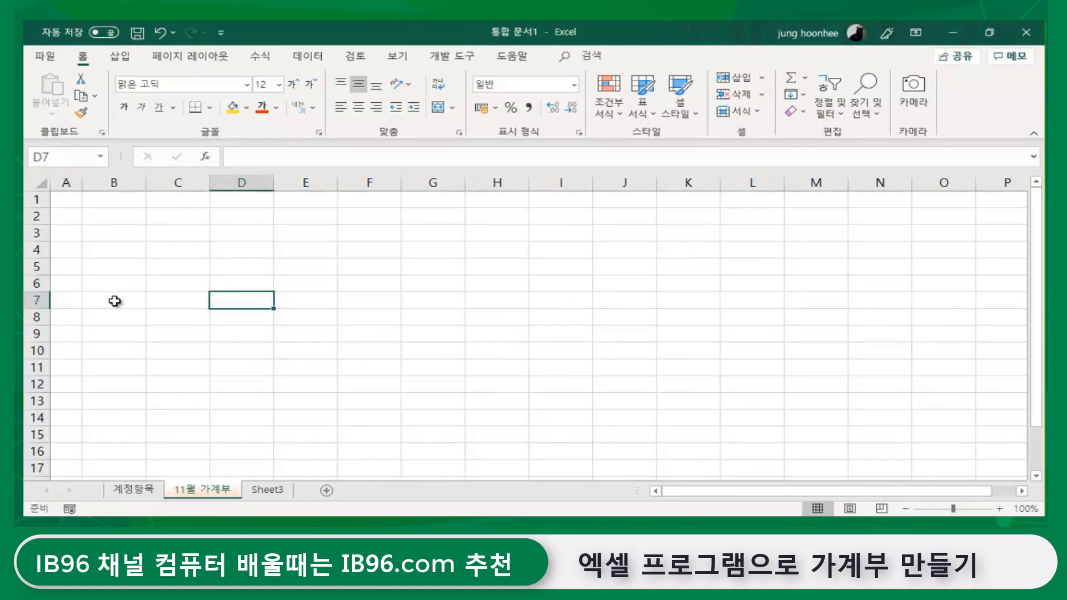
click(127, 267)
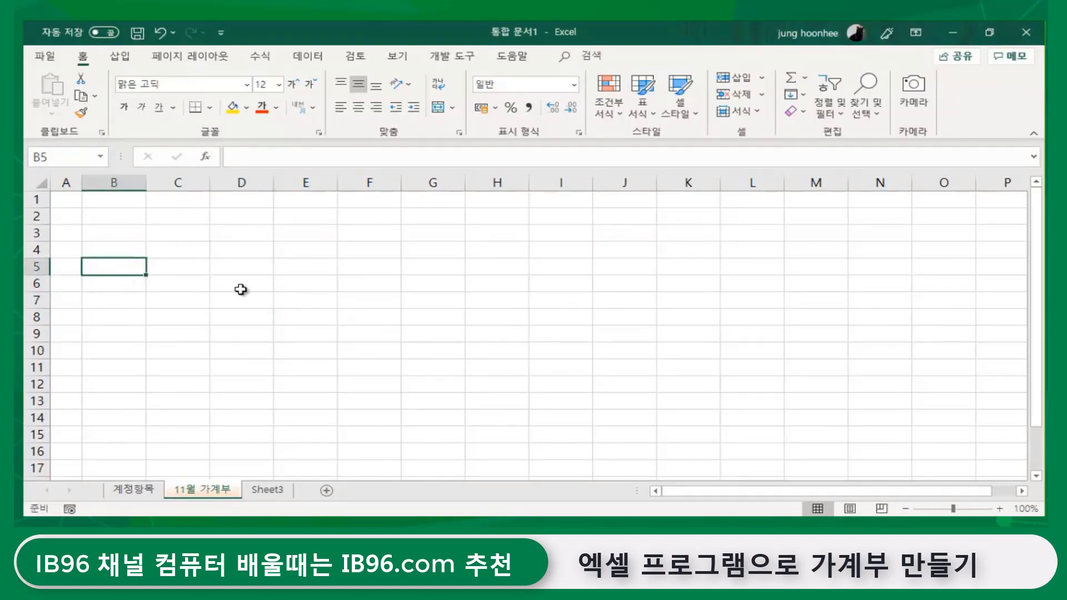
Enter the column heading 일자 in cell B7 of the 11월 가계부 sheet
click(120, 302)
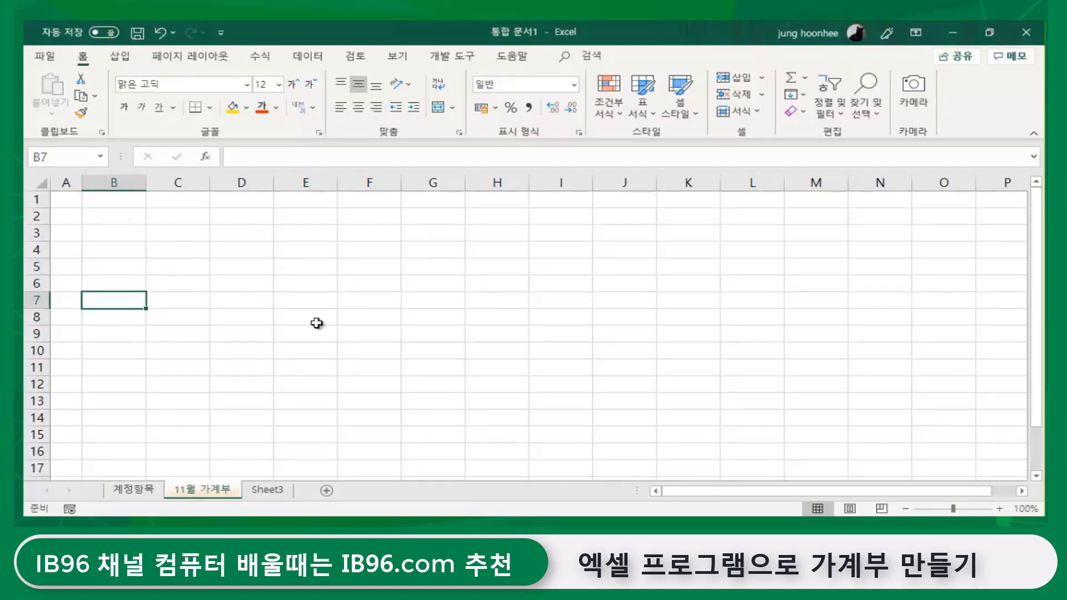
text(이)
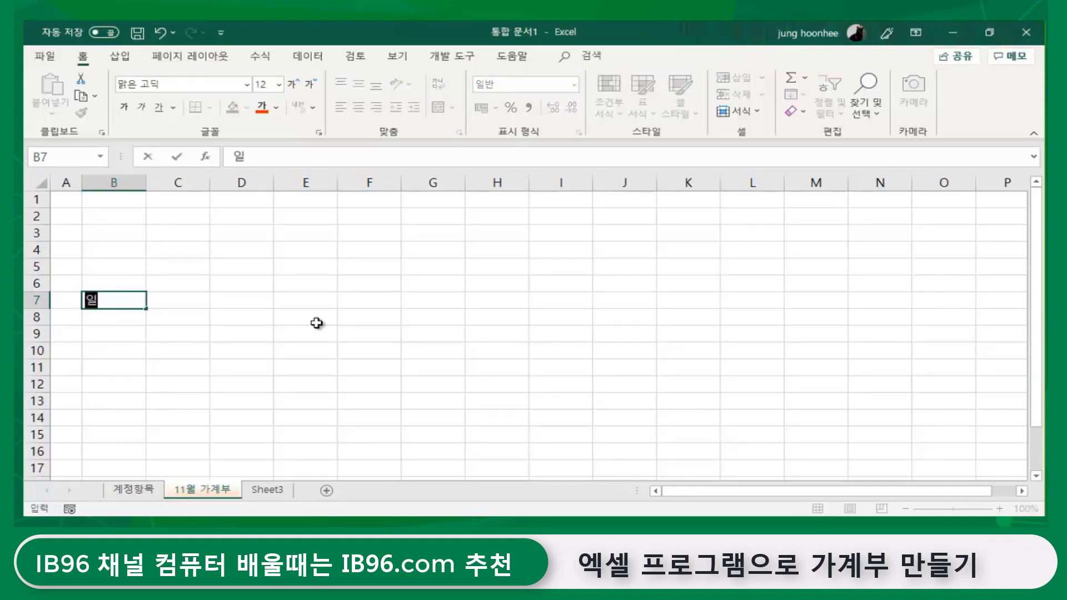
text(자)
key(Return)
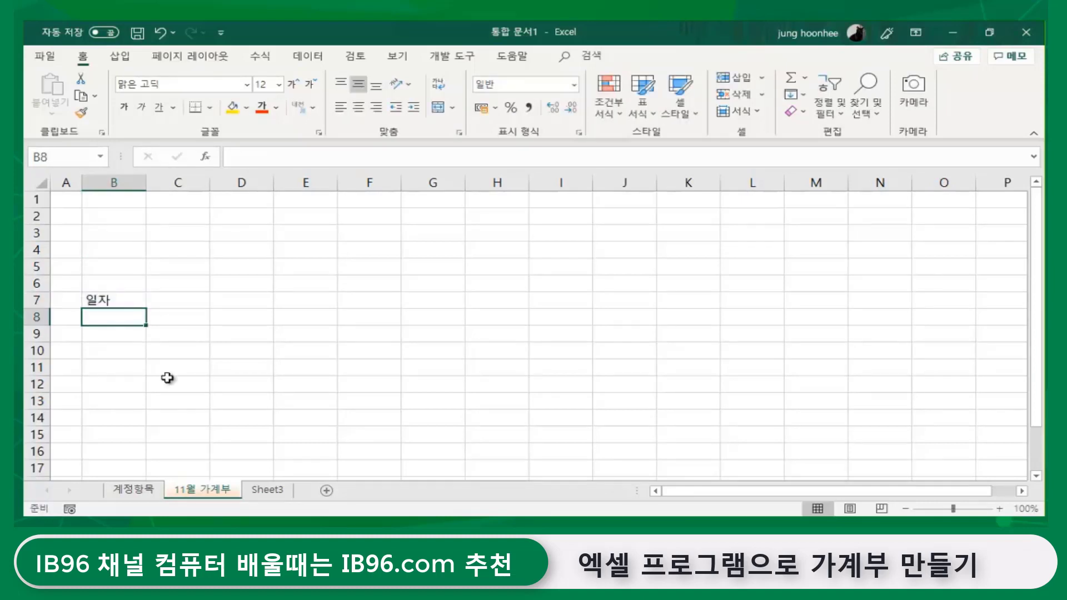
click(164, 378)
click(122, 300)
click(178, 308)
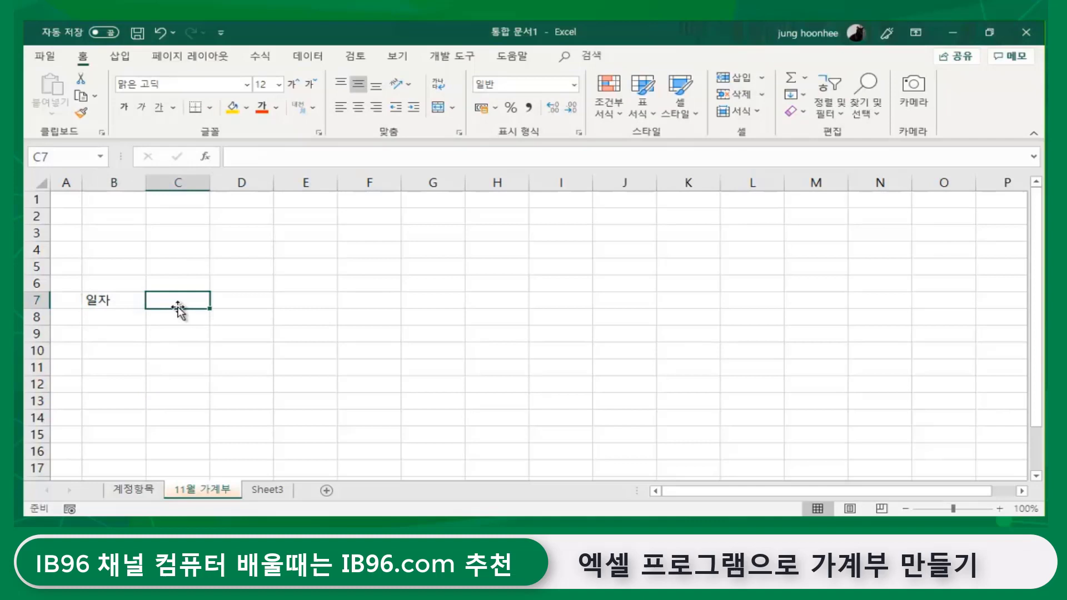
click(99, 318)
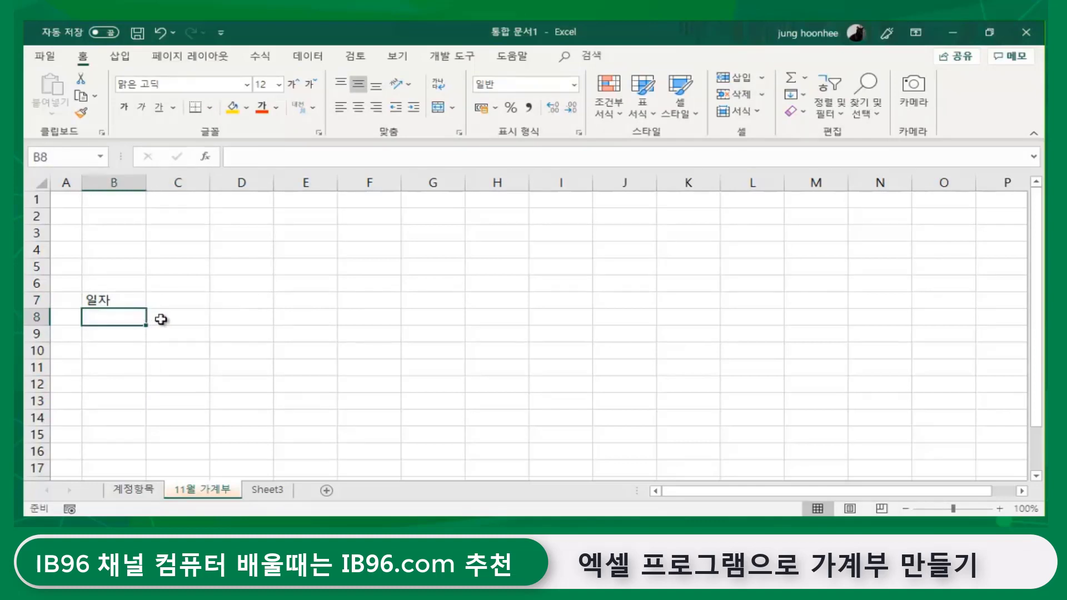
click(162, 319)
click(117, 312)
click(162, 311)
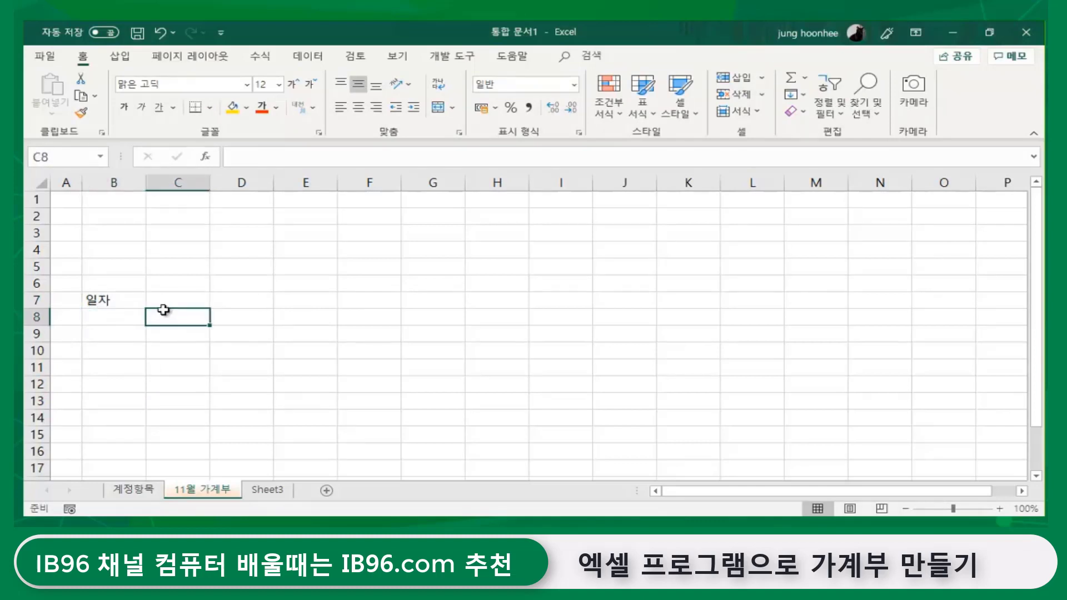
Narrow columns B and C to about half their width, and merge and center the 일자 heading across B7:C7
click(112, 184)
mouse_move(112, 184)
mouse_down()
mouse_move(167, 178)
mouse_move(111, 179)
mouse_up()
click(181, 348)
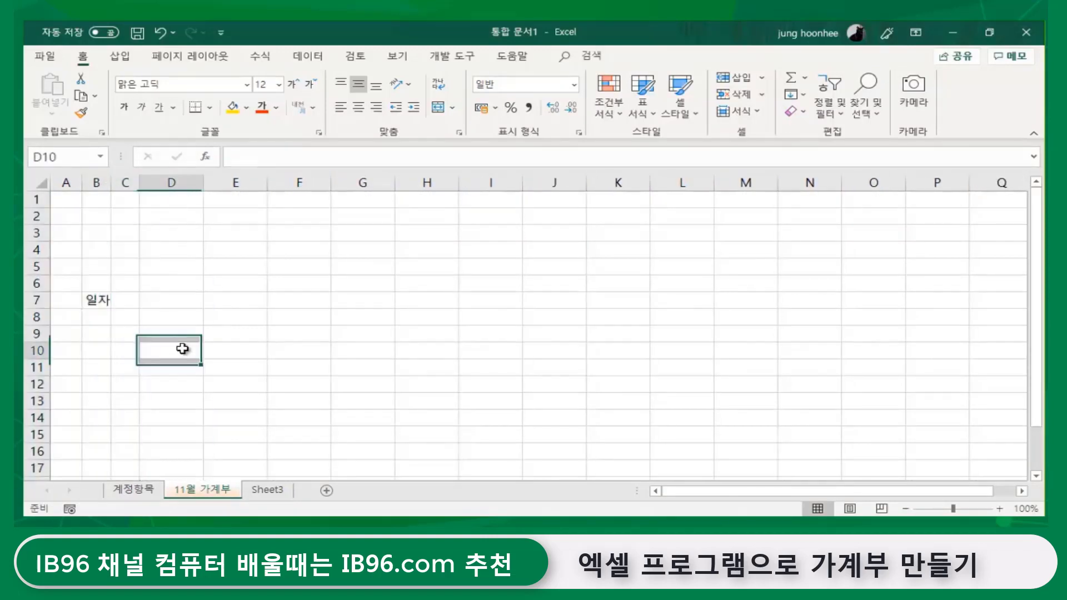
drag(99, 300, 125, 300)
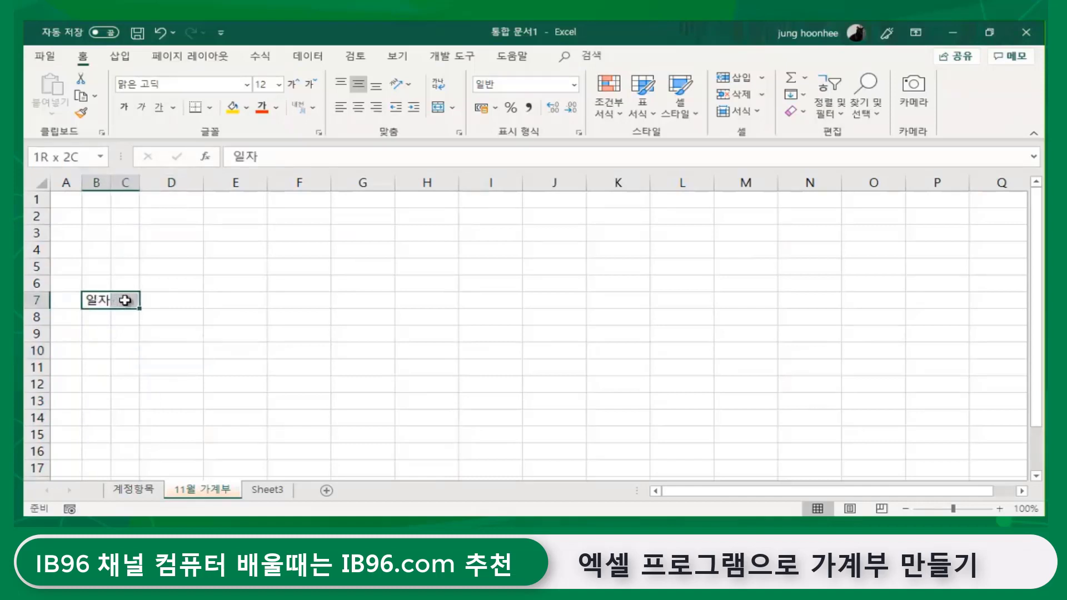
click(438, 108)
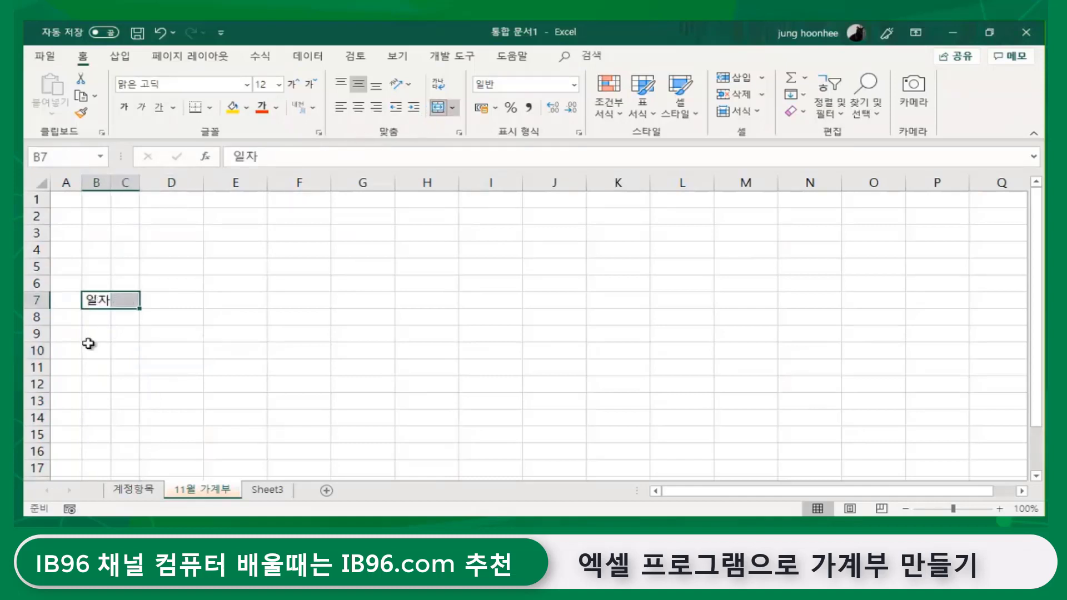
Enter the subheadings 월 in cell B8 and 일 in cell C8 under the 일자 heading
click(109, 318)
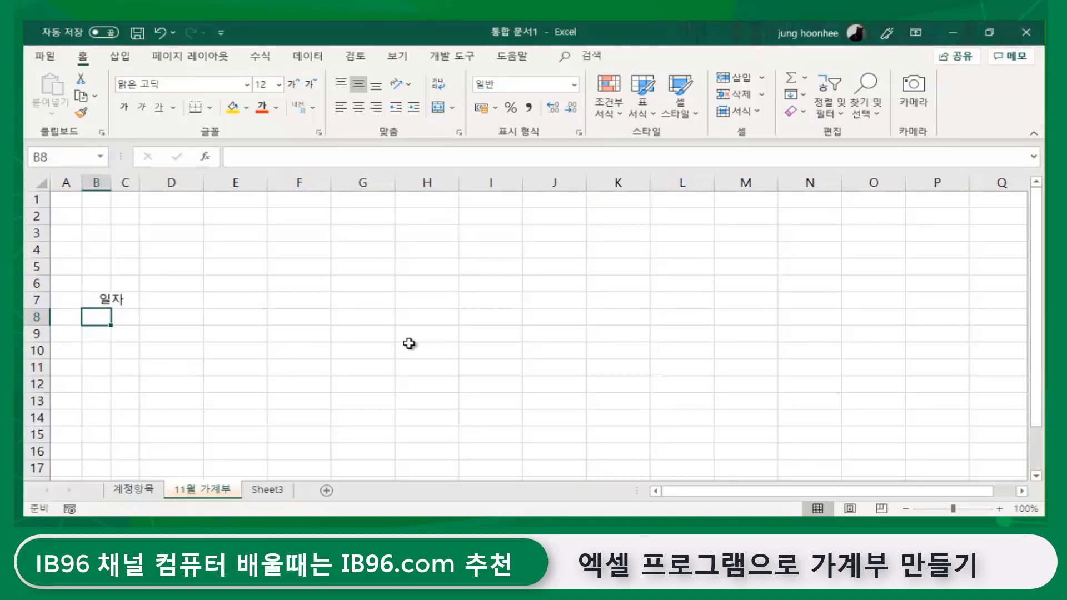
text(유ㅗㄹ)
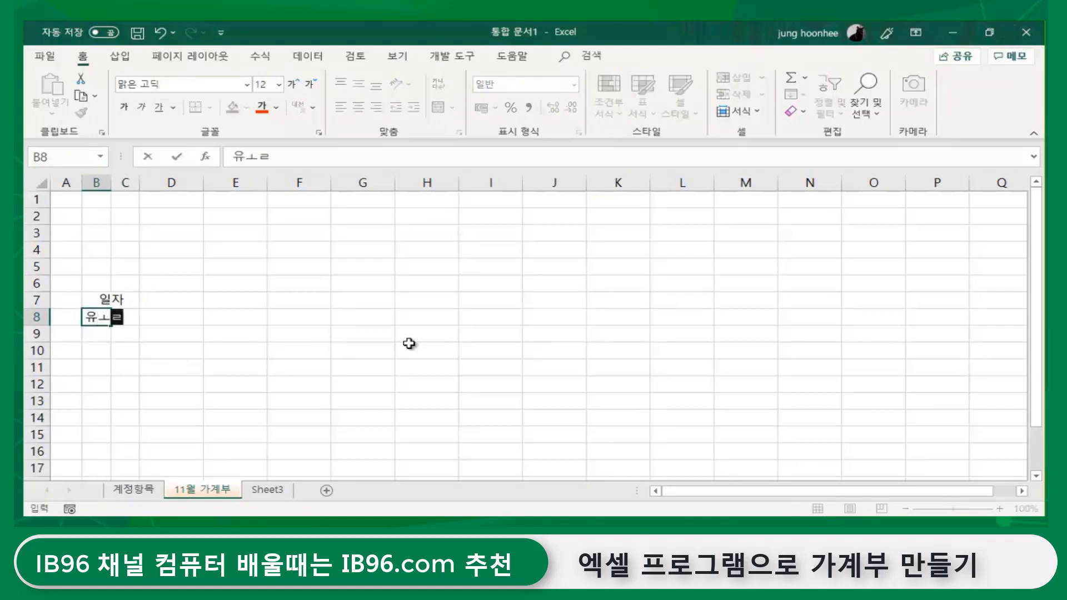
key(BackSpace)
key(BackSpace)
key(BackSpace)
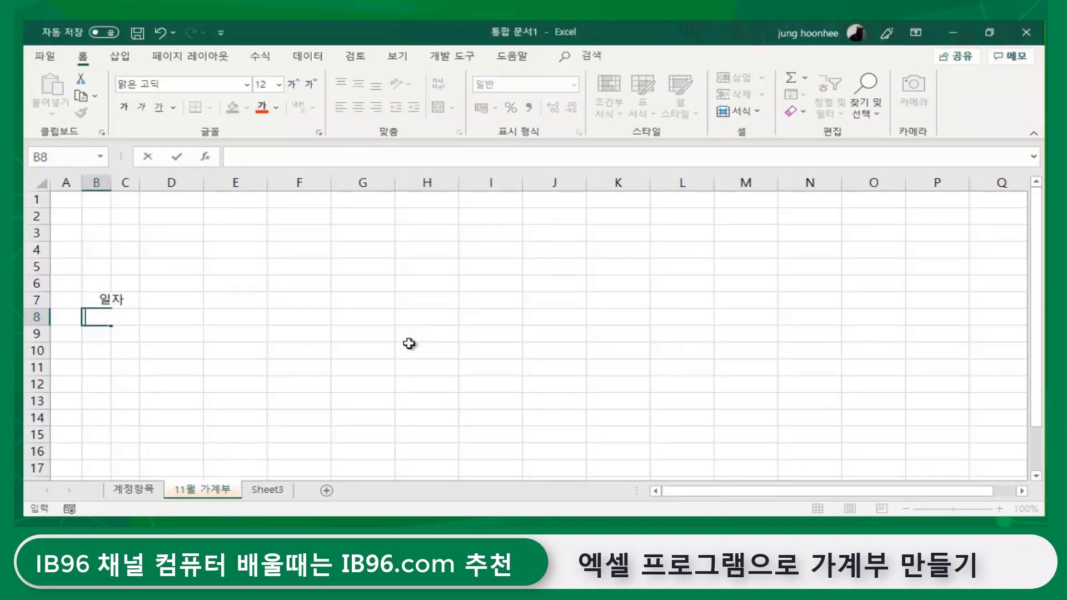
text(워ㄹ)
key(Tab)
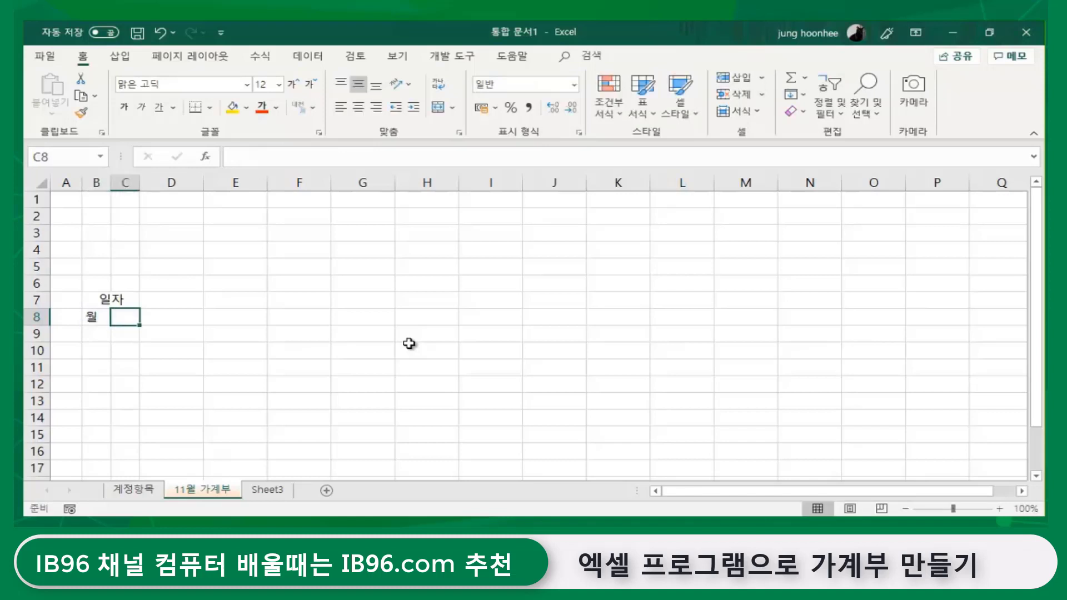
text(일)
key(Return)
click(294, 389)
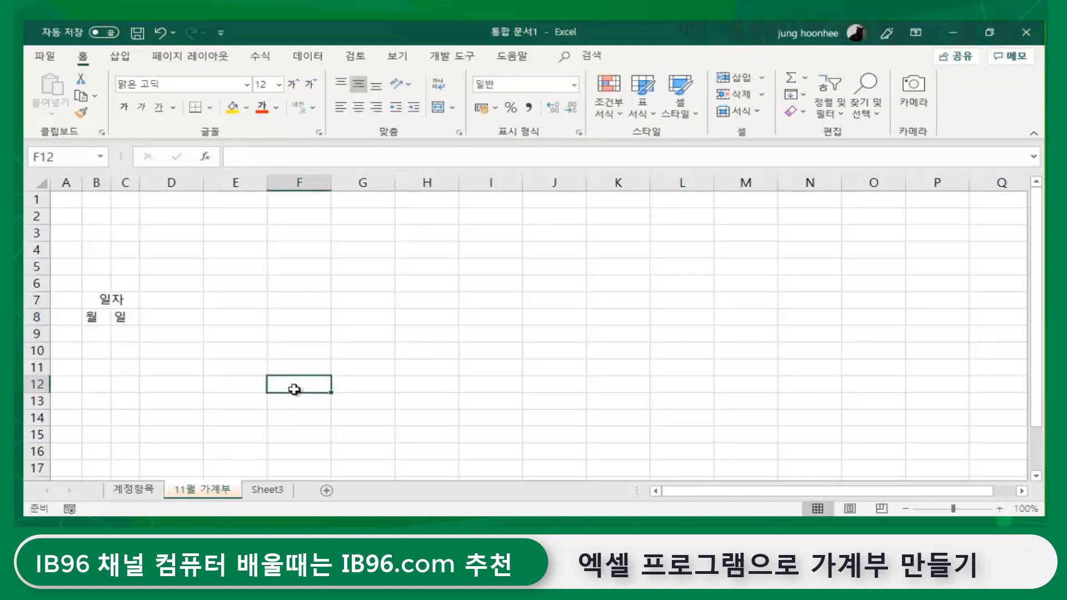
click(90, 317)
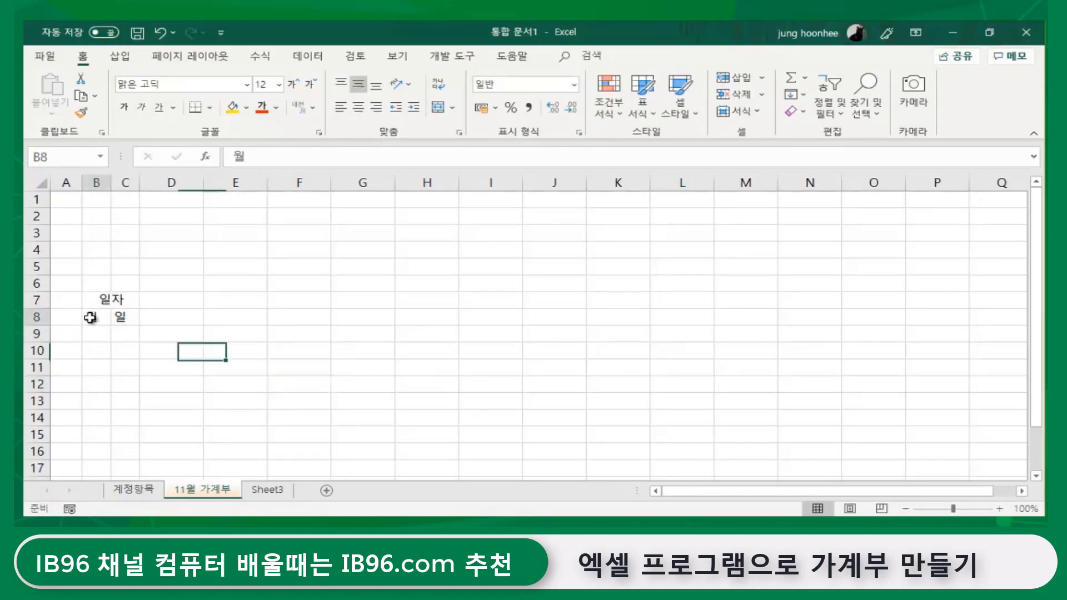
drag(90, 317, 128, 320)
click(234, 353)
click(200, 354)
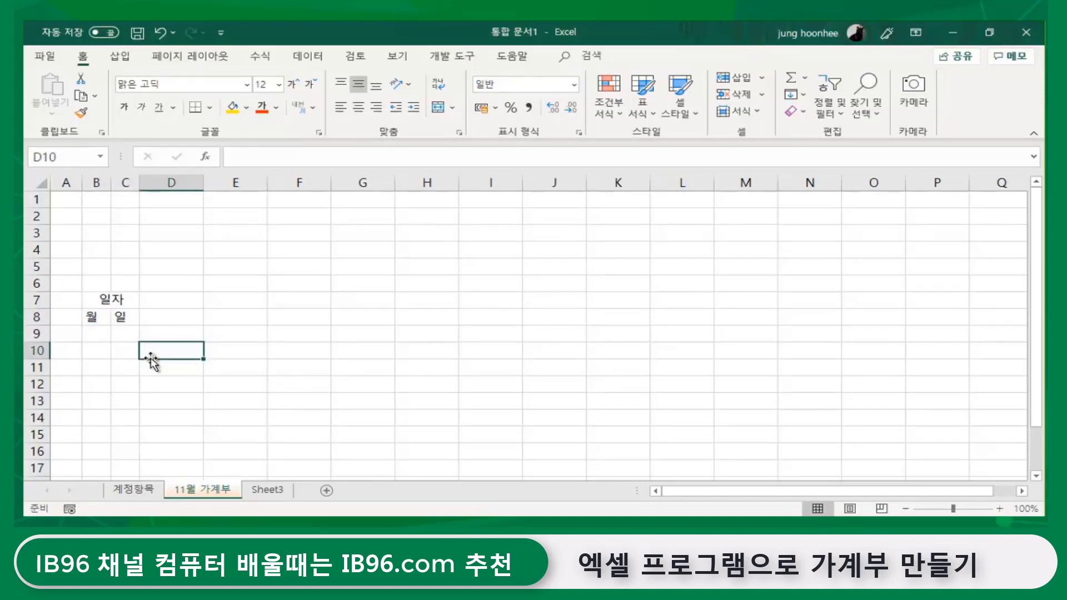
Enter the subheadings 내역, 수입액, 내역 and 지출액 across cells D8 to G8
click(179, 299)
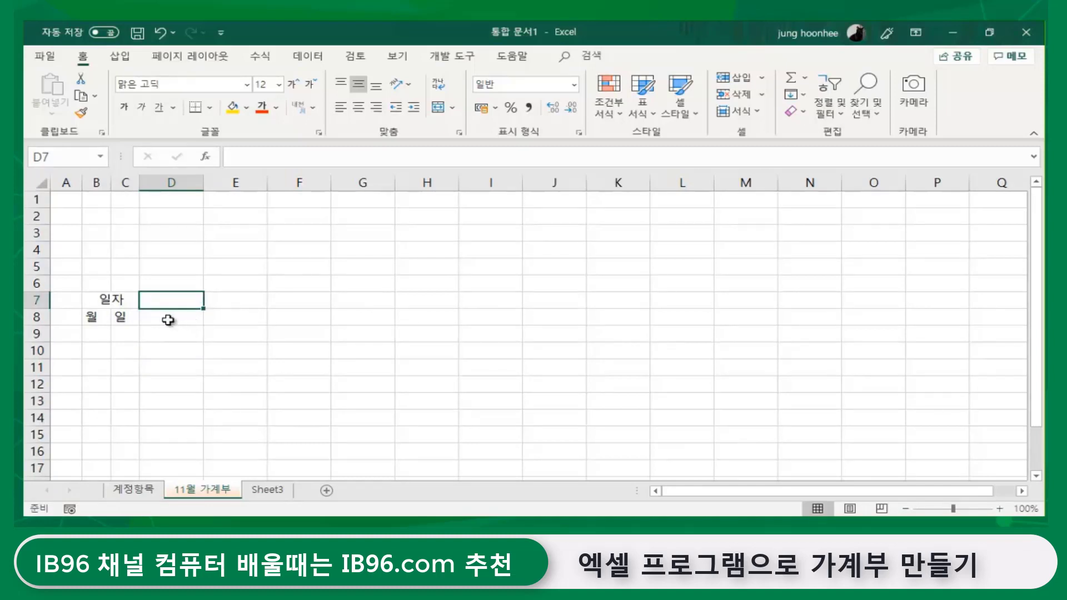
click(168, 320)
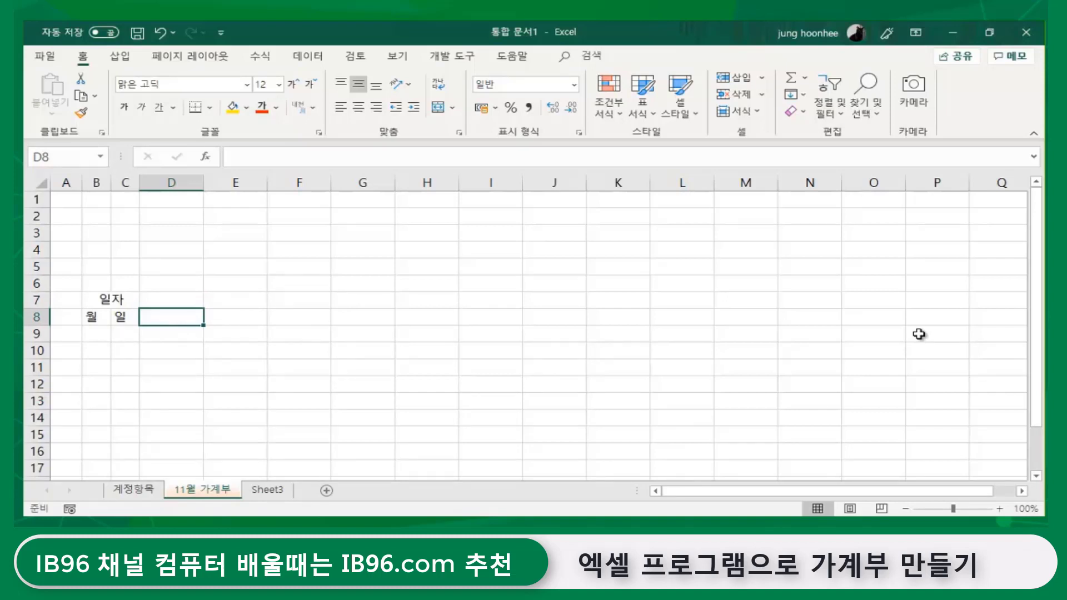
text(내역)
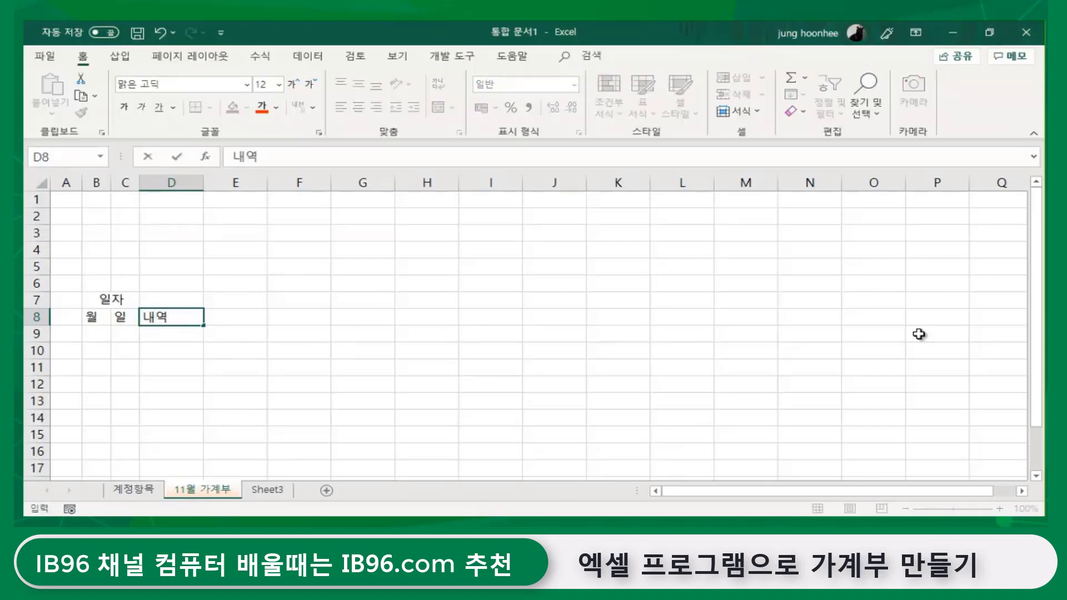
key(Tab)
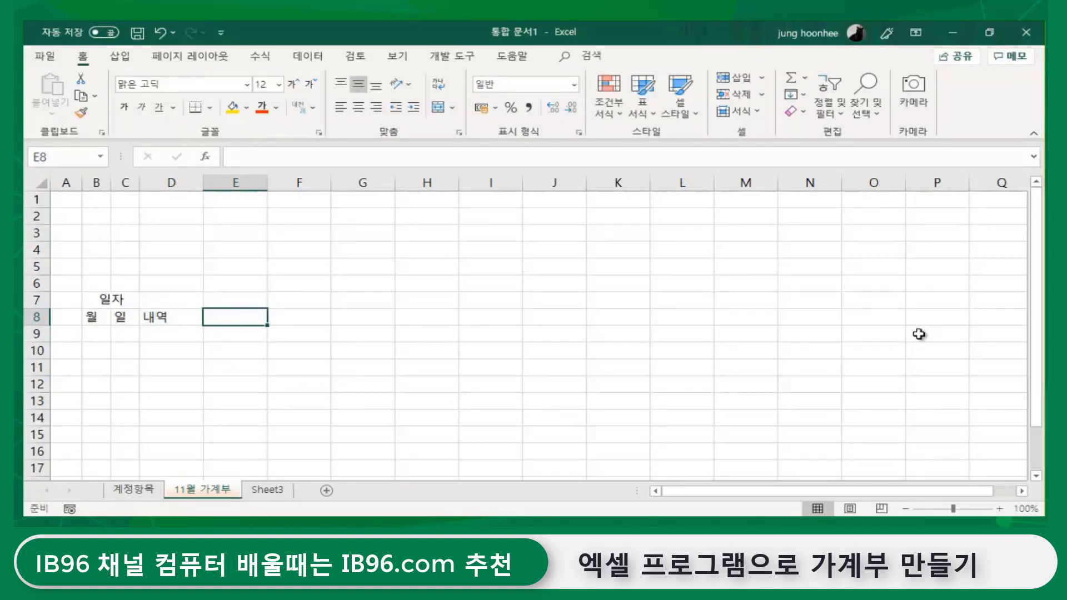
text(수입ㅇ)
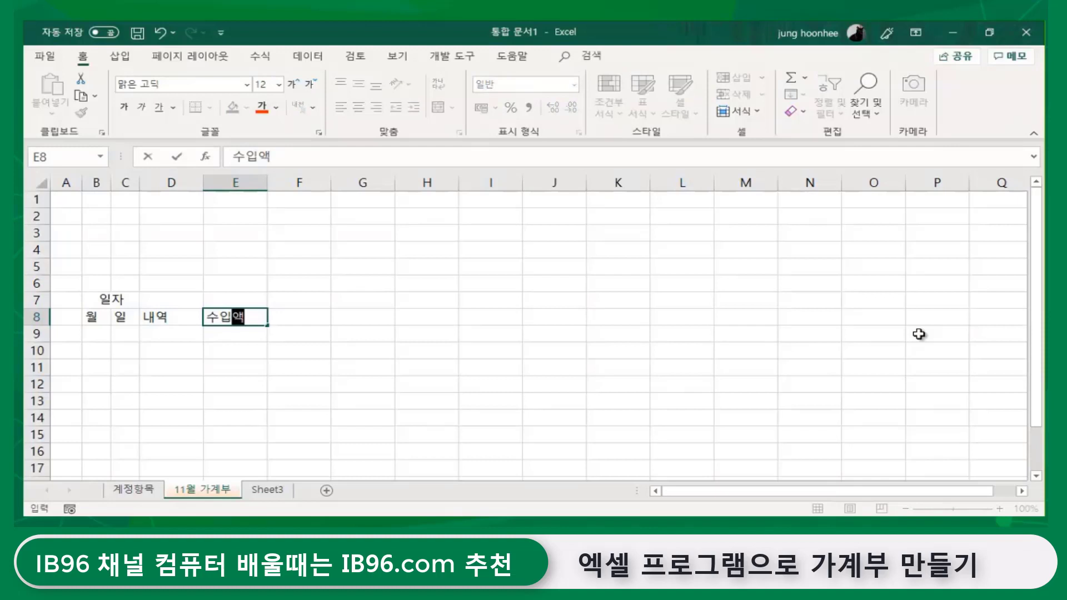
key(Tab)
text(내여)
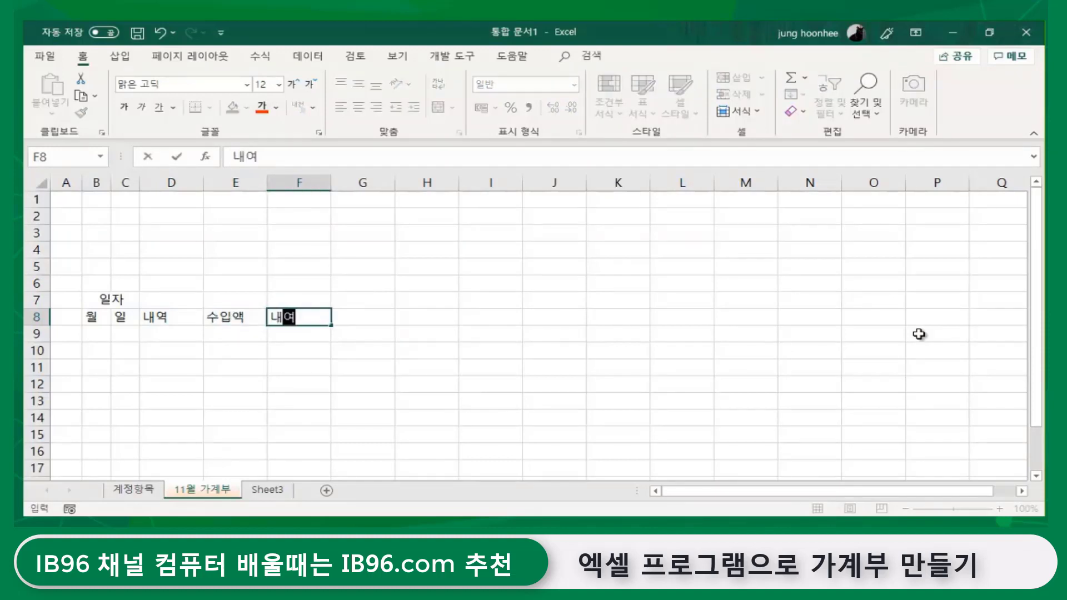
key(Tab)
text(지출애)
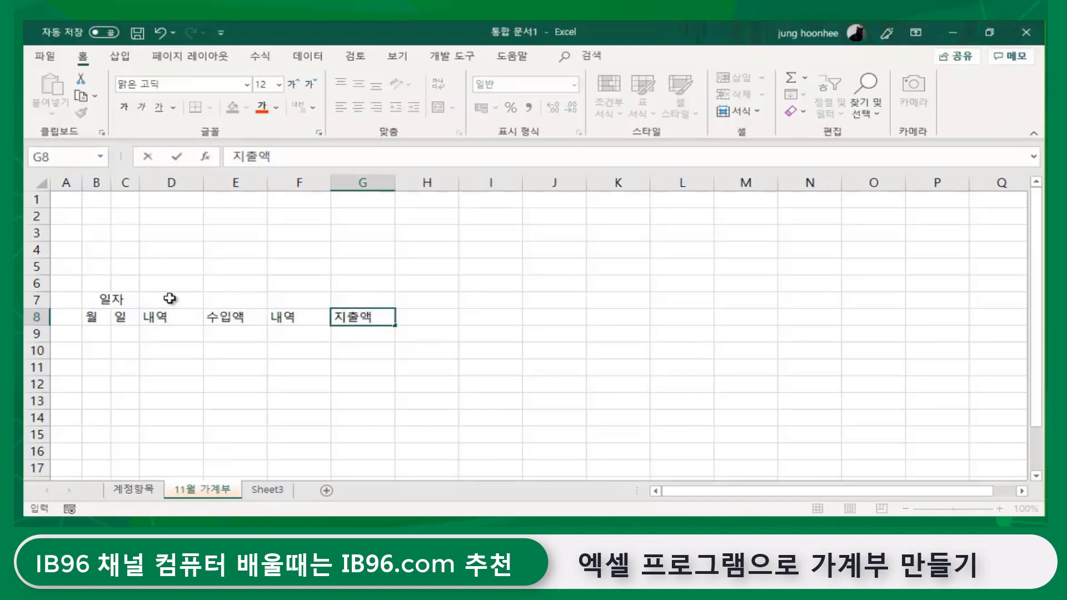
Merge and center D7:E7 above the first 내역 and 수입액 columns and enter the heading 수입
drag(167, 298, 221, 298)
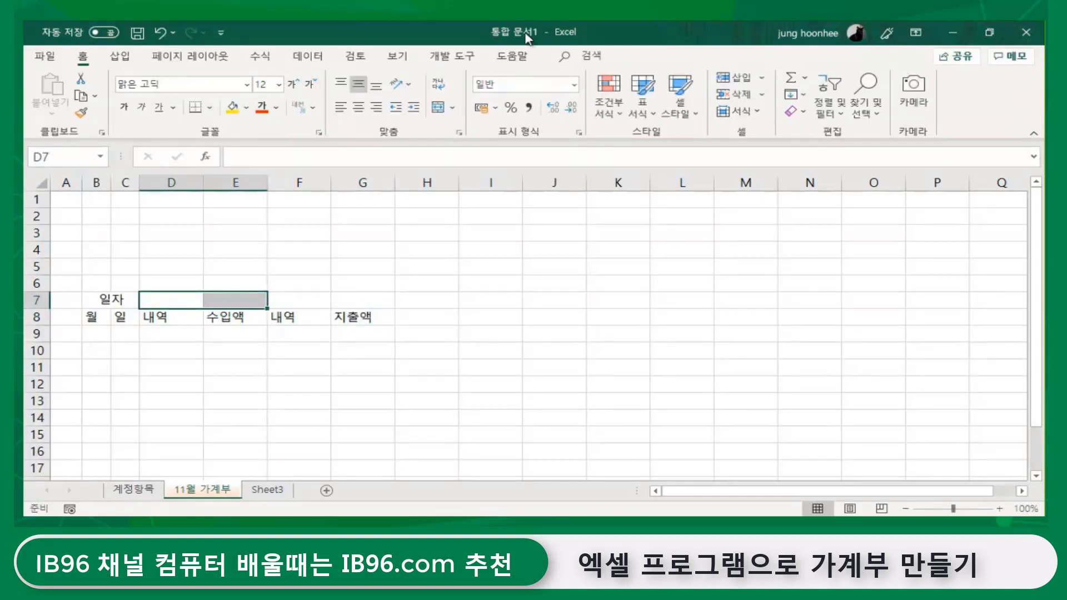
click(438, 108)
text(ㅅ)
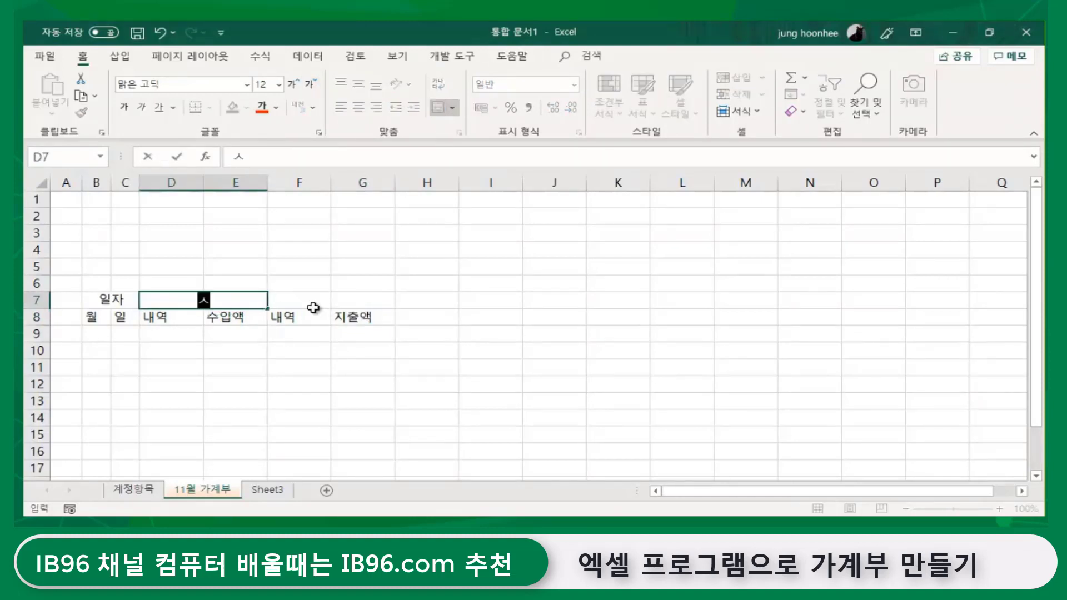
text(ㅜㅇㅣㅂ)
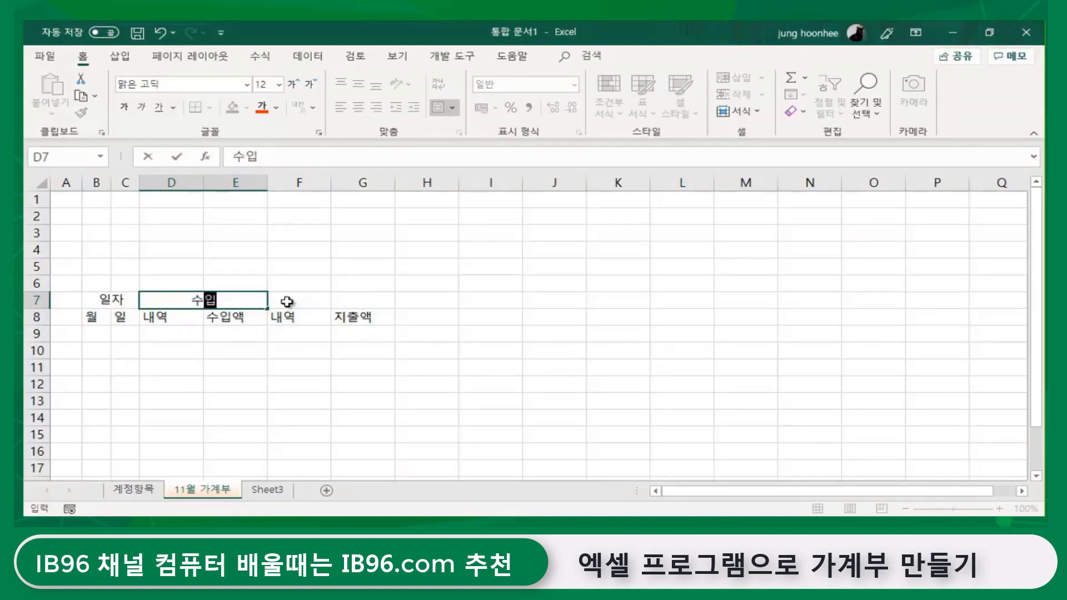
Merge and center F7:G7 above the second 내역 and 지출액 columns and enter the heading 지출
click(289, 302)
drag(329, 303, 350, 302)
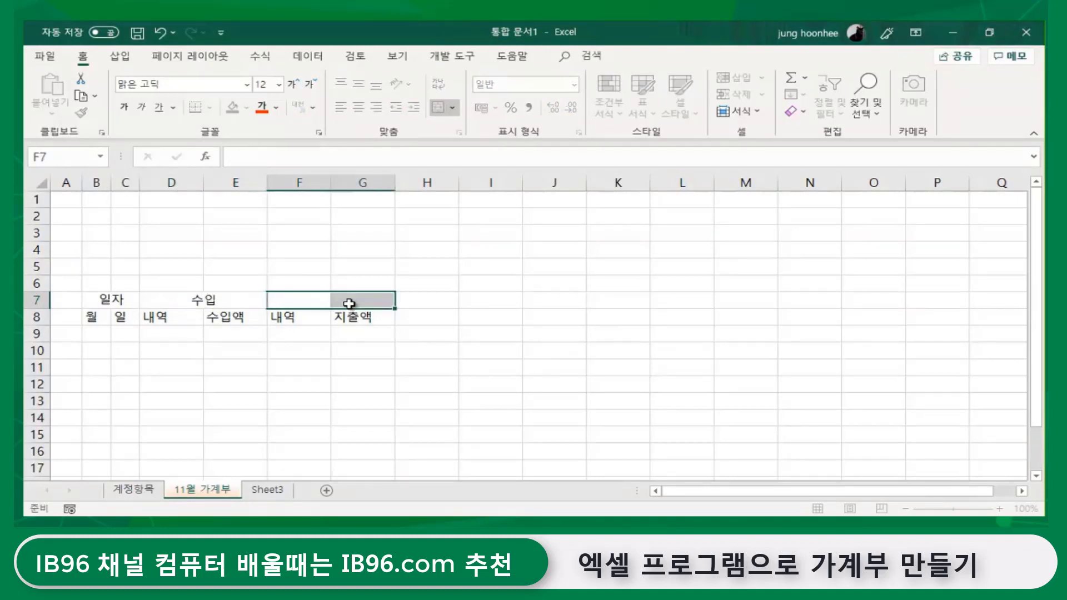
click(437, 109)
text(지출)
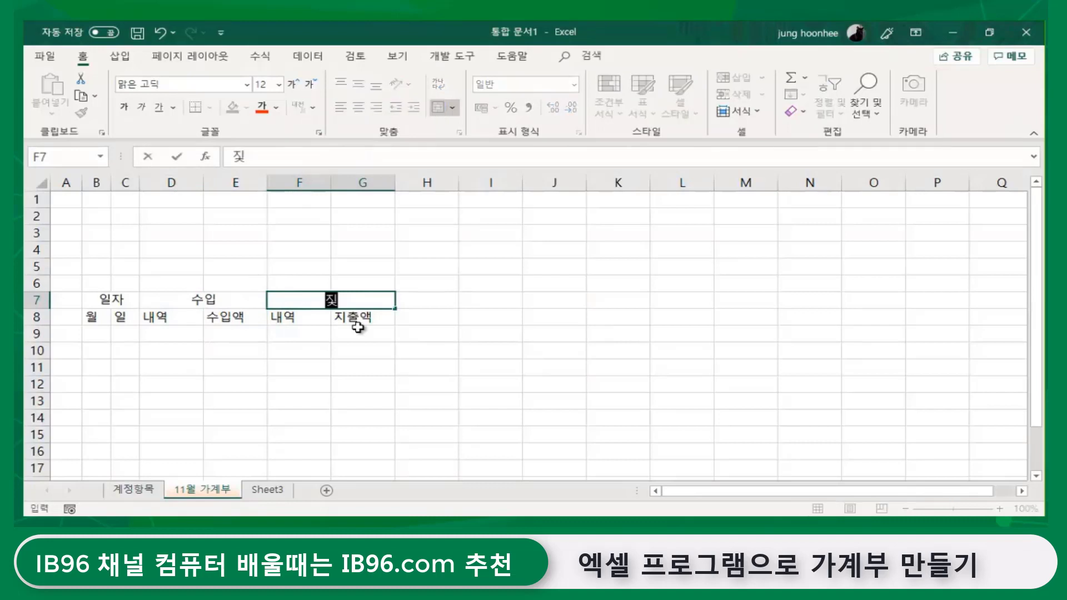
key(Return)
click(383, 348)
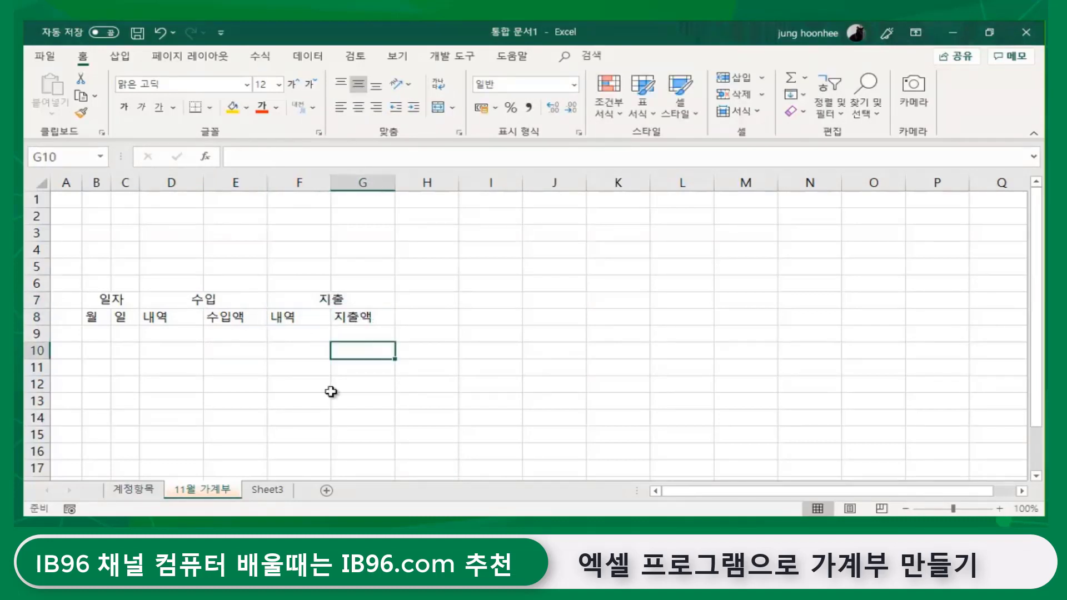
Merge and center H7:H8 beside the 지출 group and enter the heading 잔액
click(436, 298)
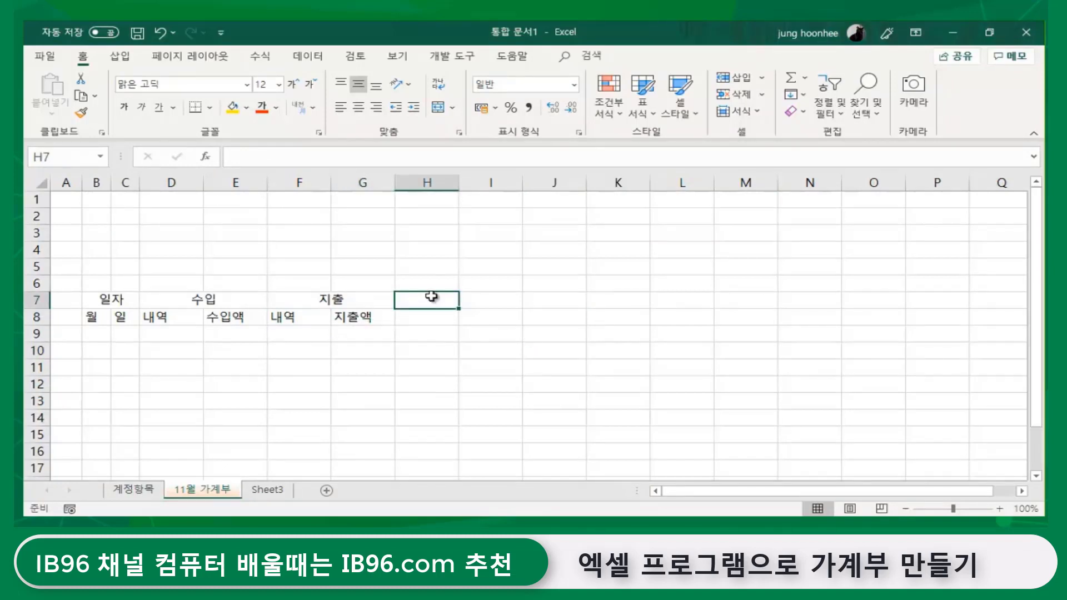
drag(426, 299, 427, 316)
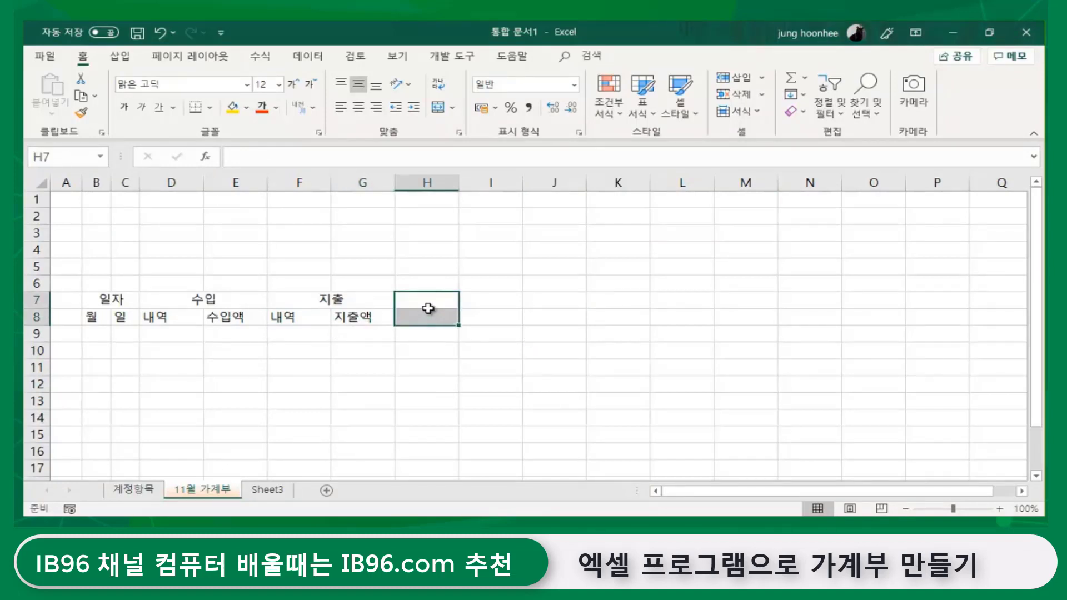
click(438, 107)
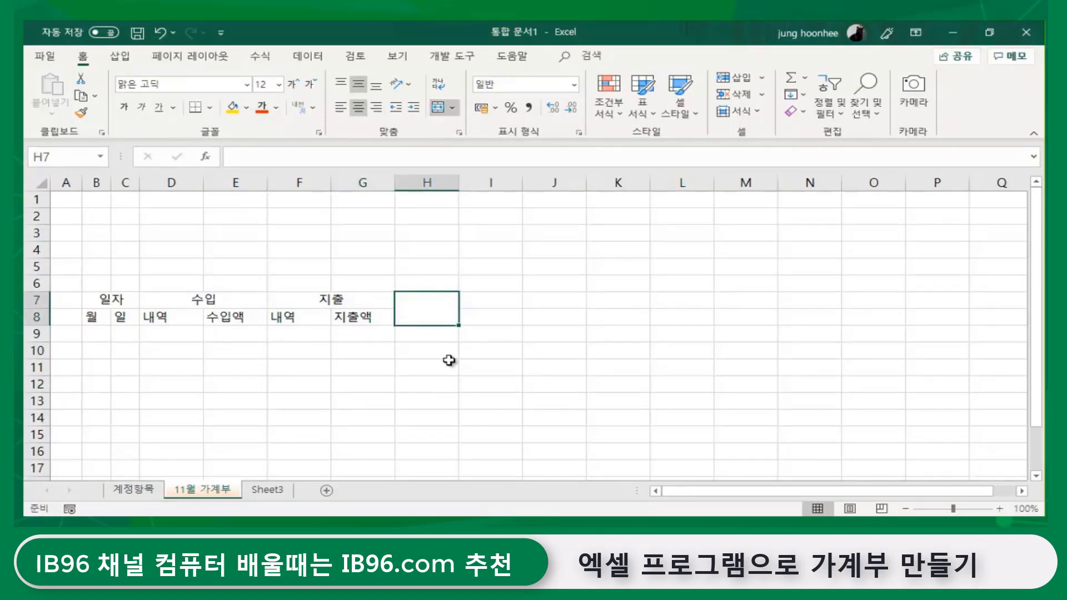
text(잔액)
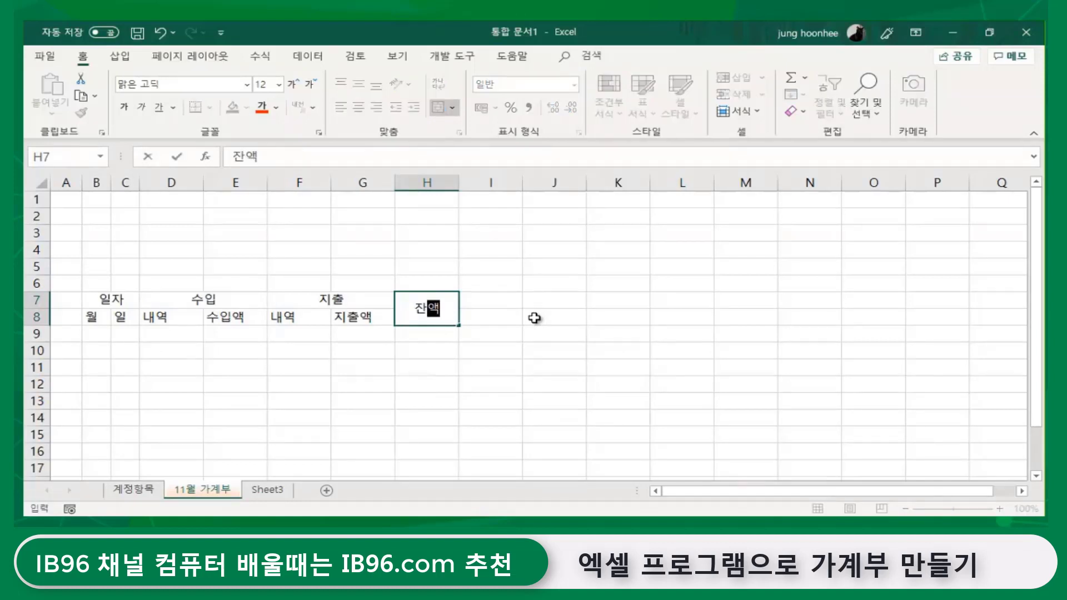
key(Return)
click(239, 388)
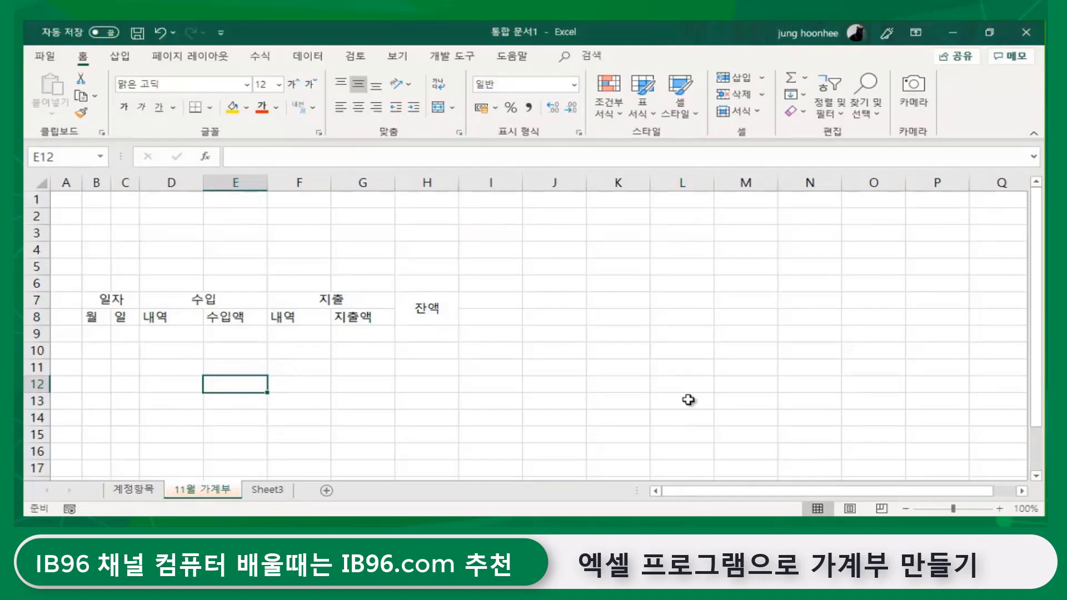
click(283, 386)
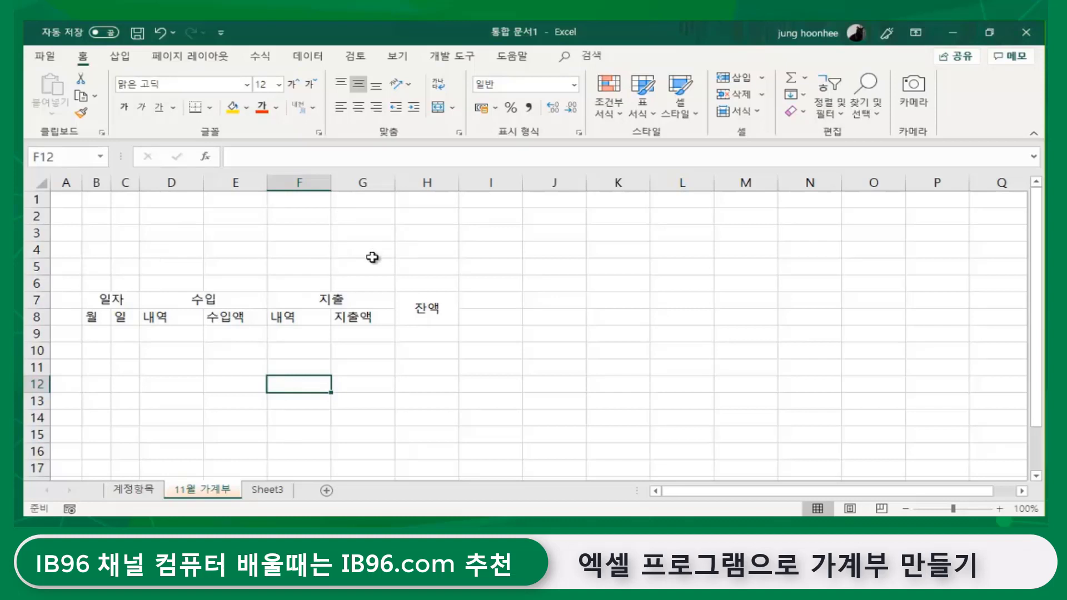
Merge and center B3:D3 above the table and enter the label 이 달의 총수입
click(96, 232)
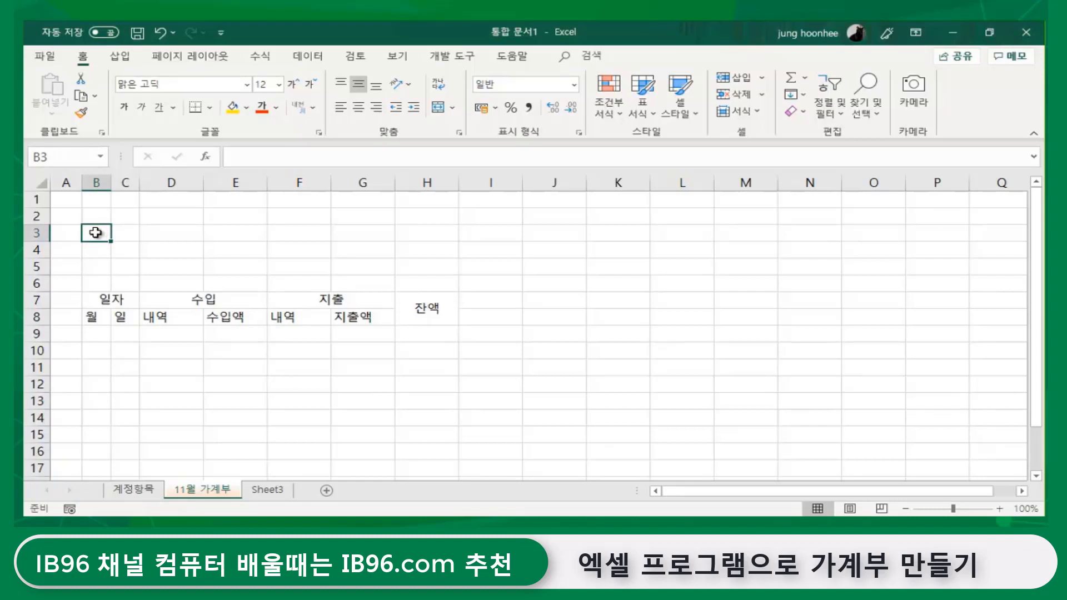
drag(96, 232, 175, 231)
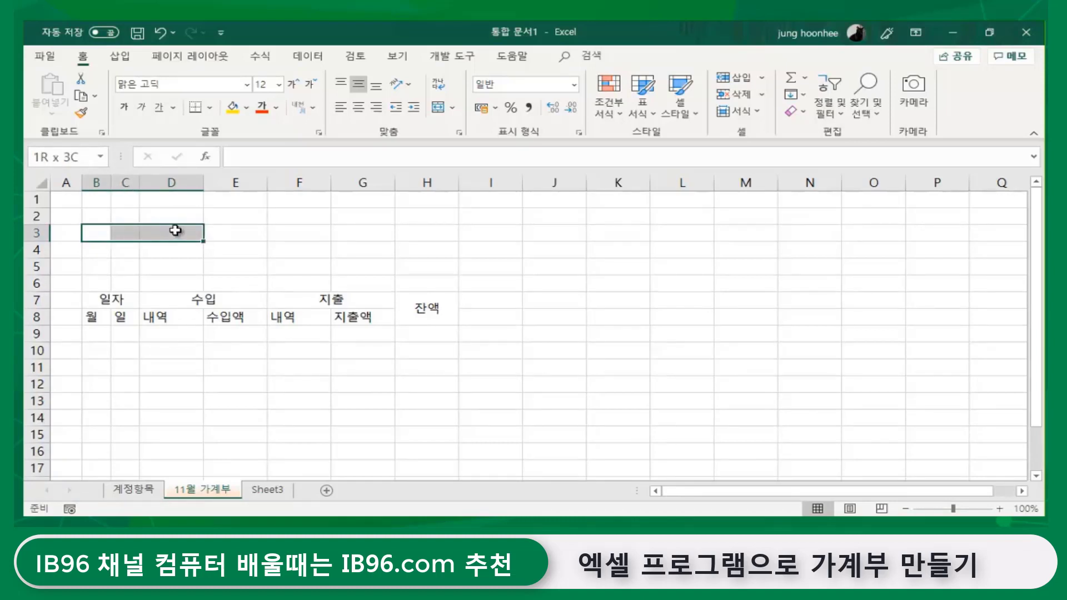
click(438, 108)
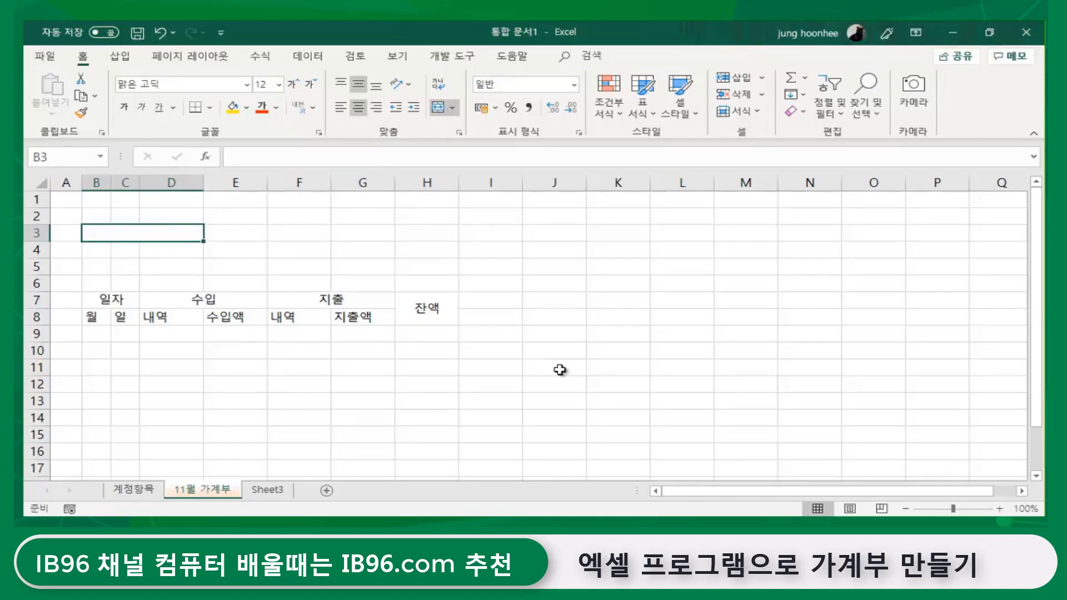
text(ㅇㅣ 달의 ㅊ)
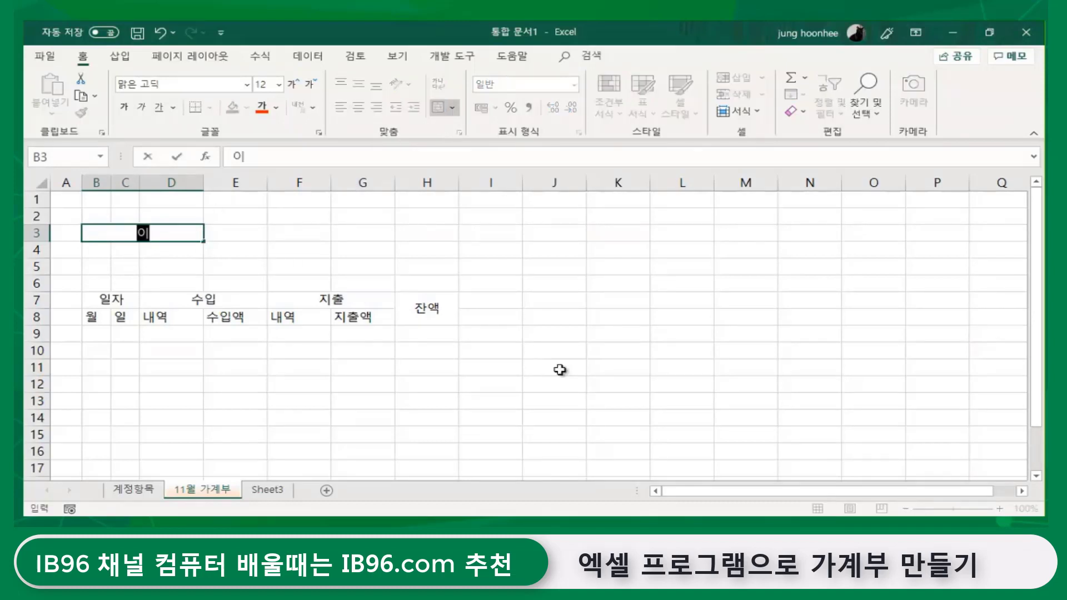
text(ㅗㅇ)
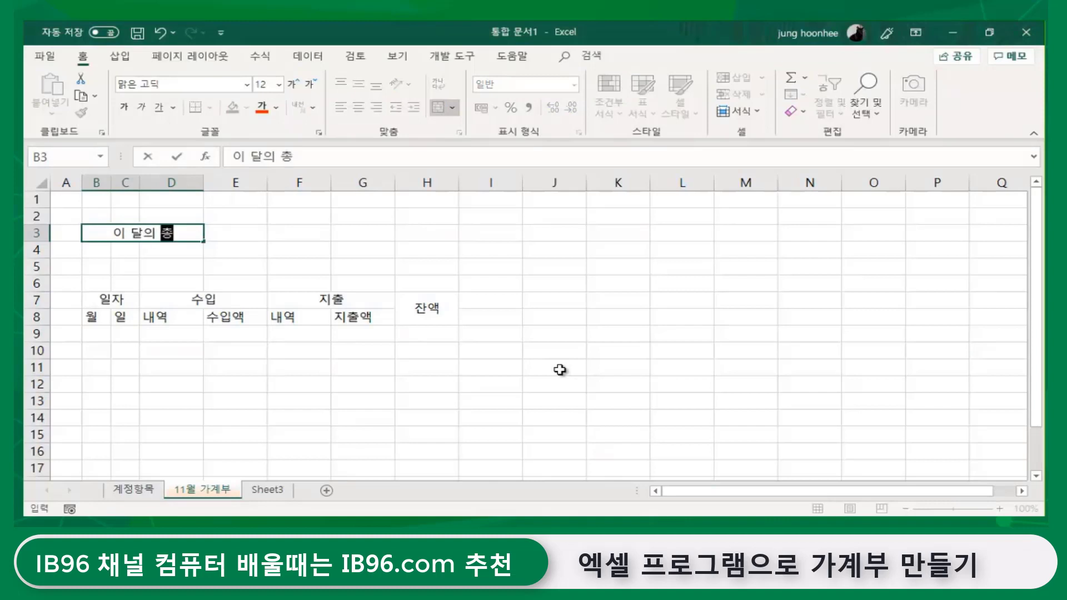
text(수입)
key(Return)
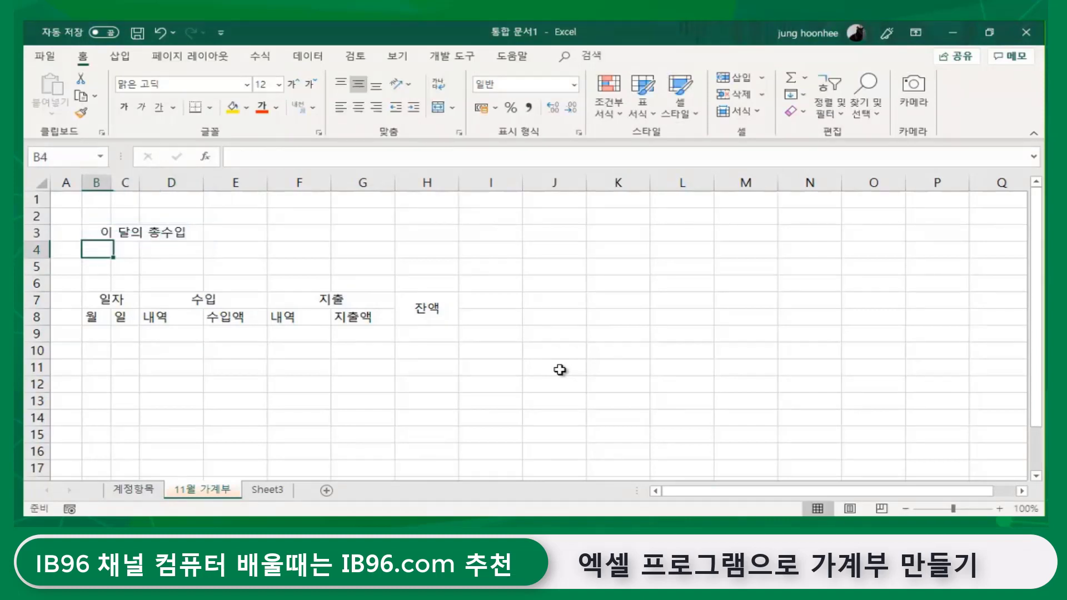
Enter the label 이달의 총지출액 in F3 and merge and center it across F3:G3
click(255, 238)
click(307, 231)
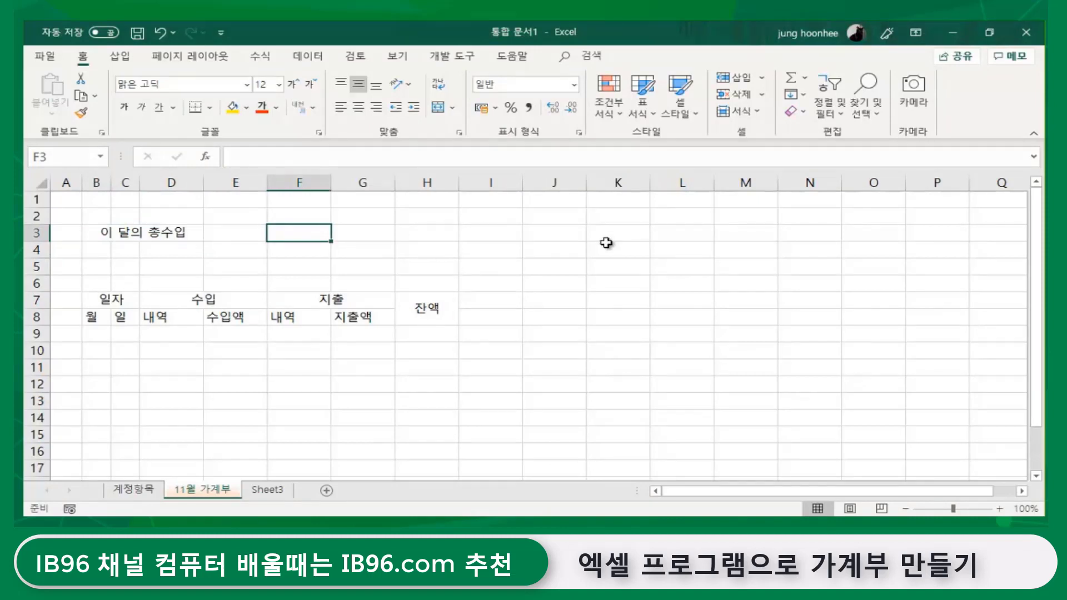
text(이달의 초)
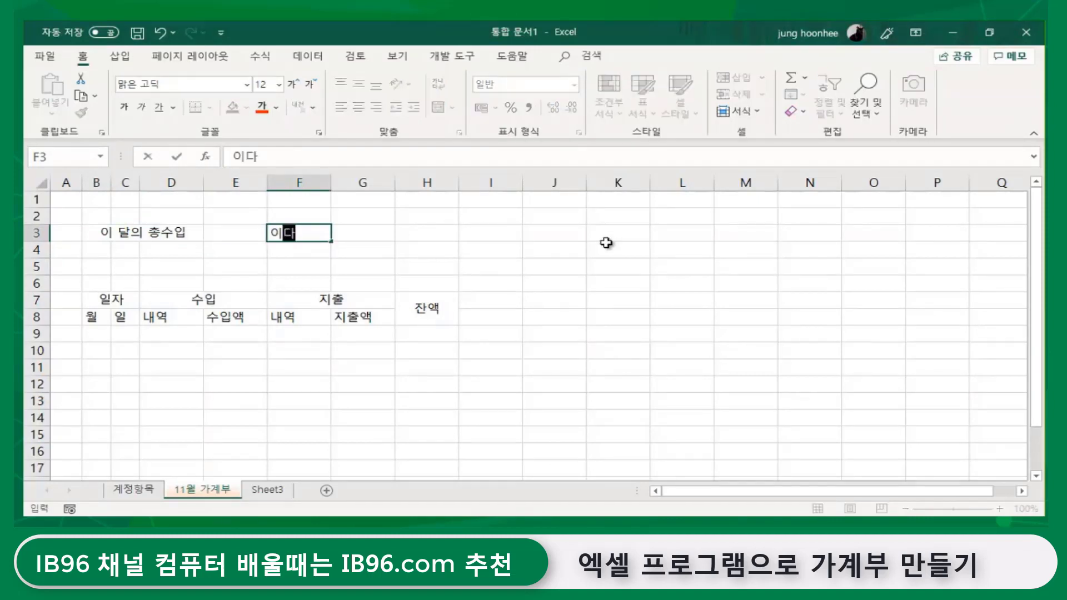
text(총지출액)
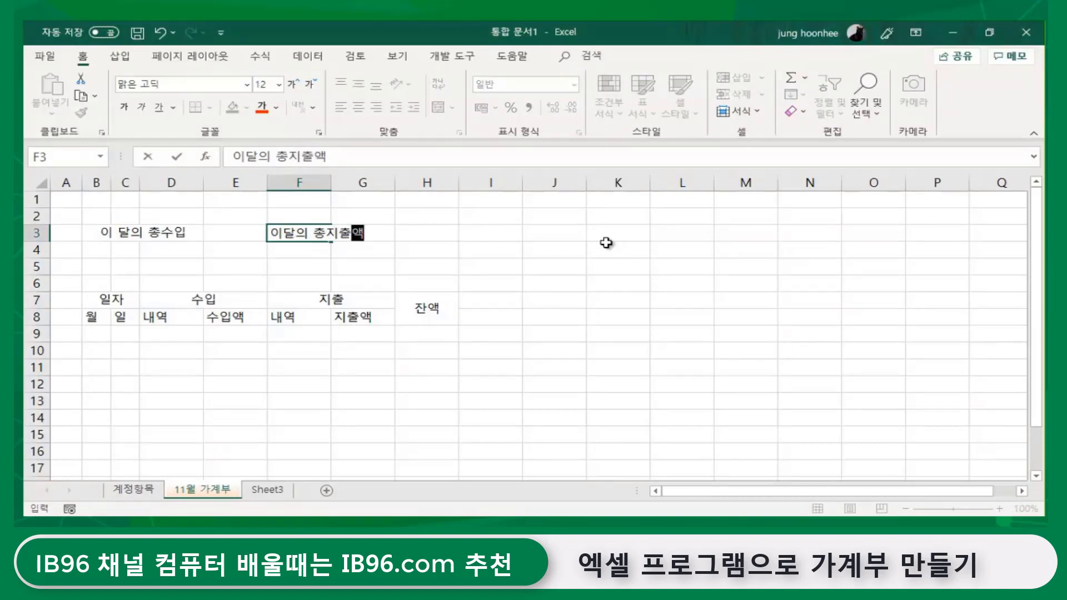
key(Return)
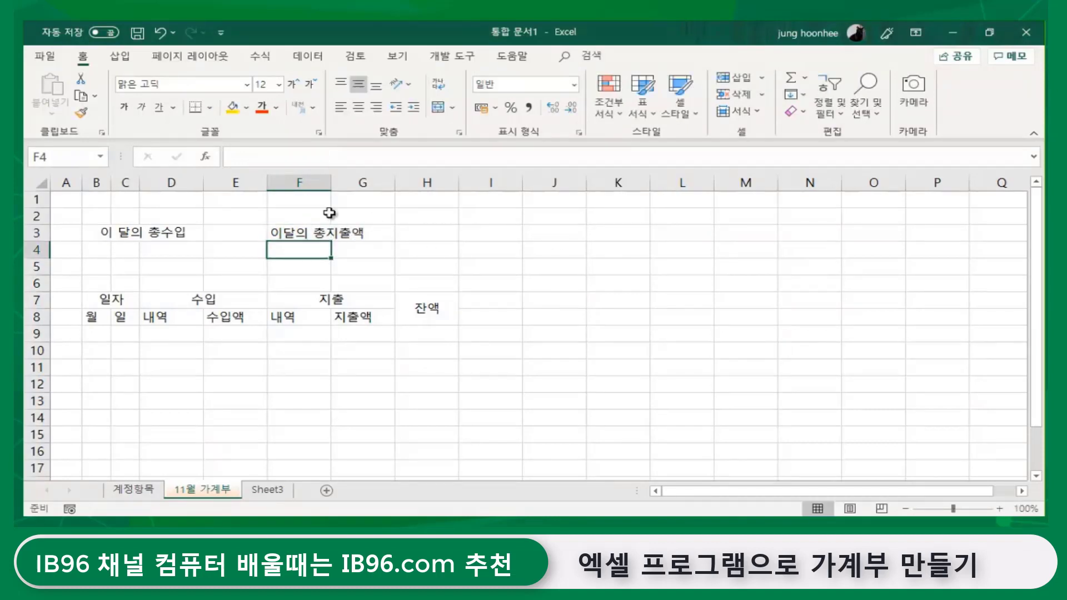
drag(286, 231, 383, 231)
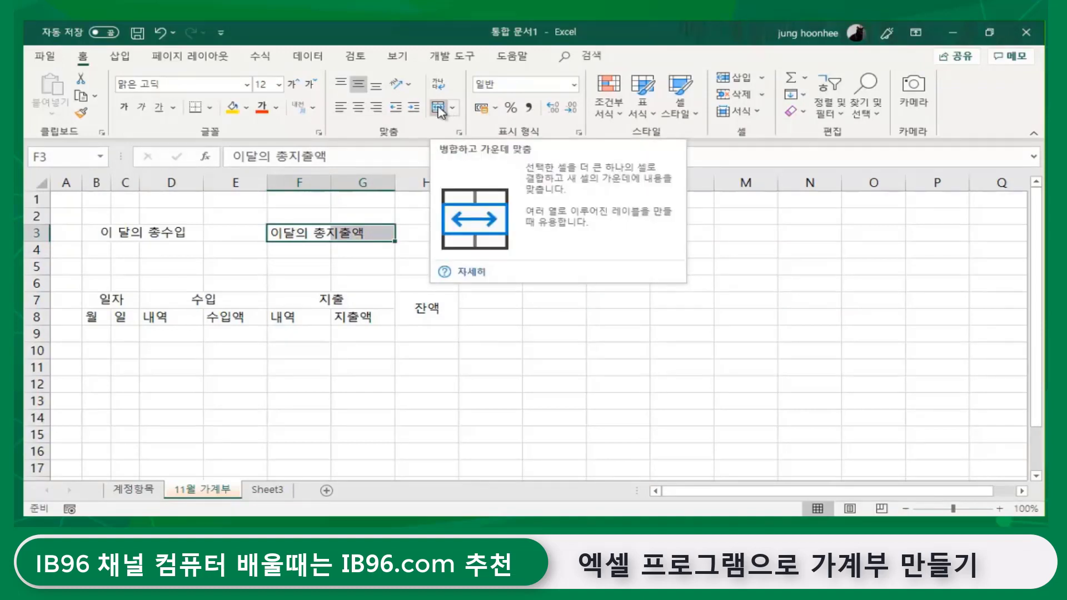
click(439, 108)
click(444, 232)
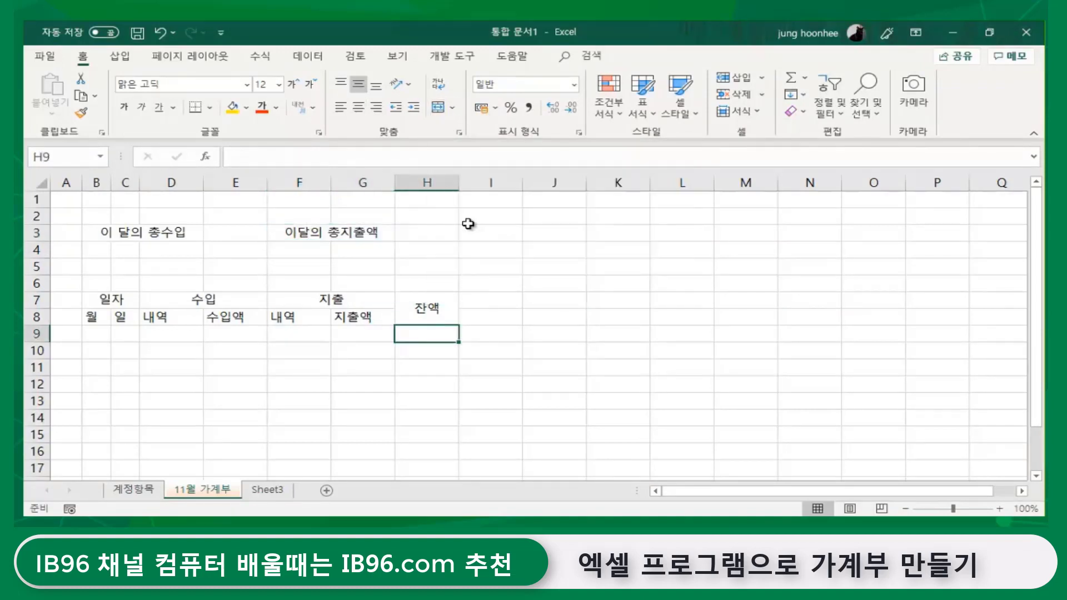
click(683, 352)
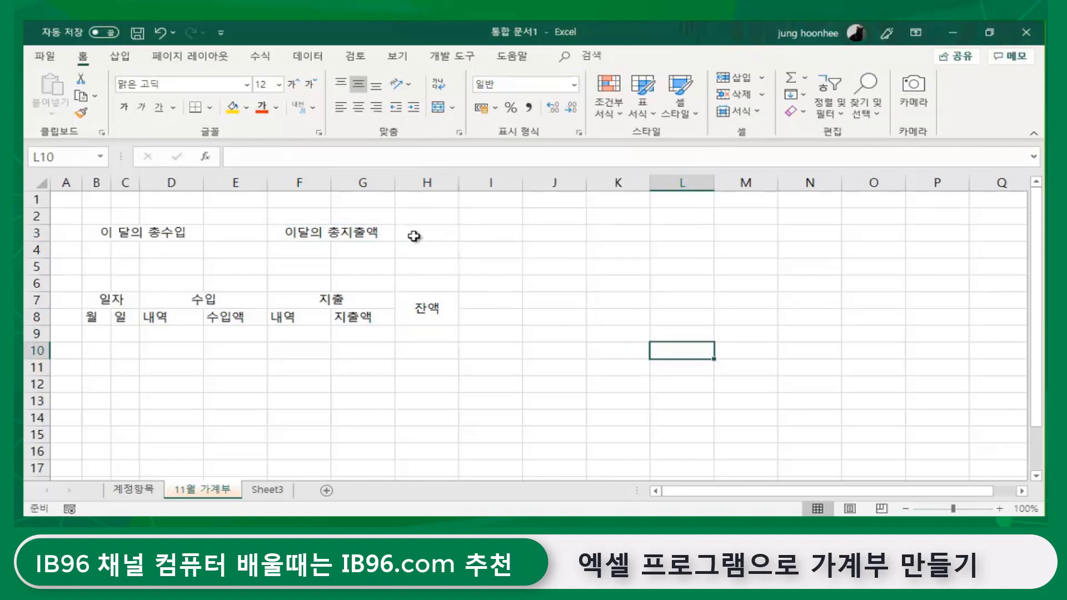
Increase the height of row 3 to roughly double that of the standard rows
click(417, 235)
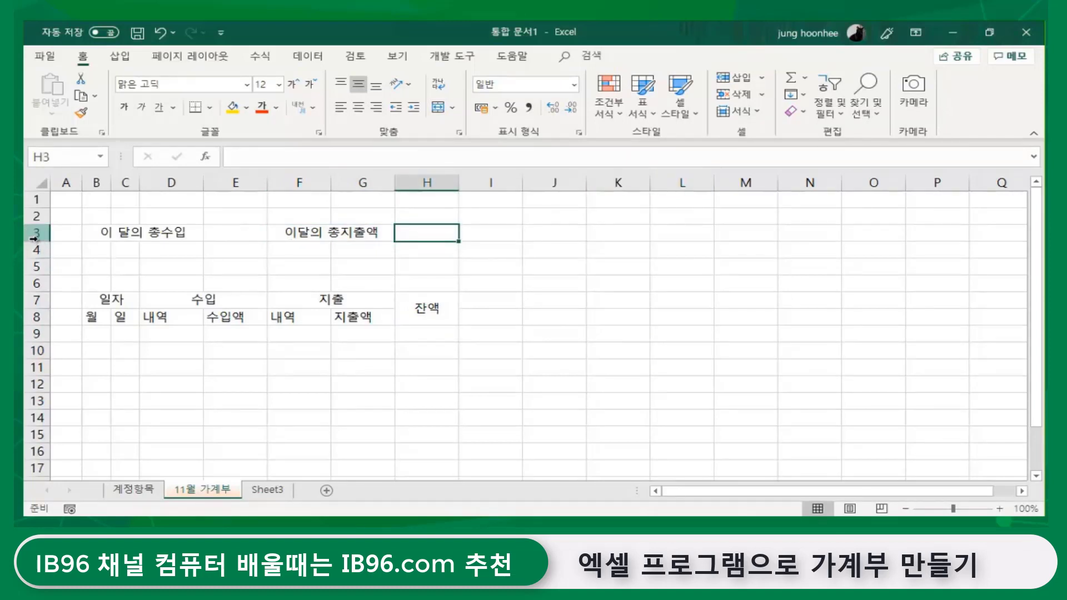
drag(37, 241, 37, 255)
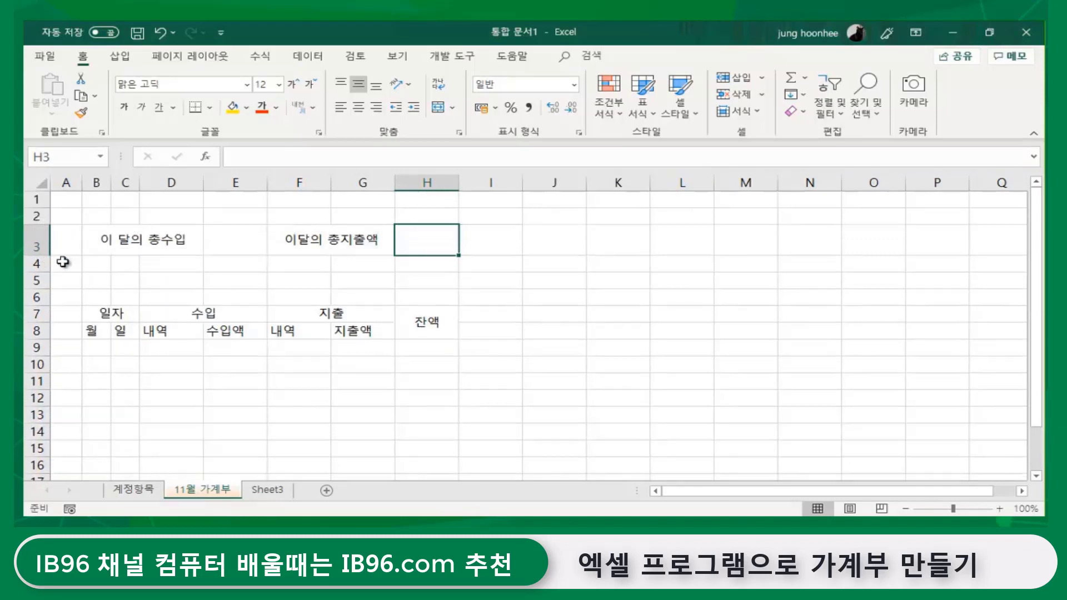
click(631, 330)
click(453, 395)
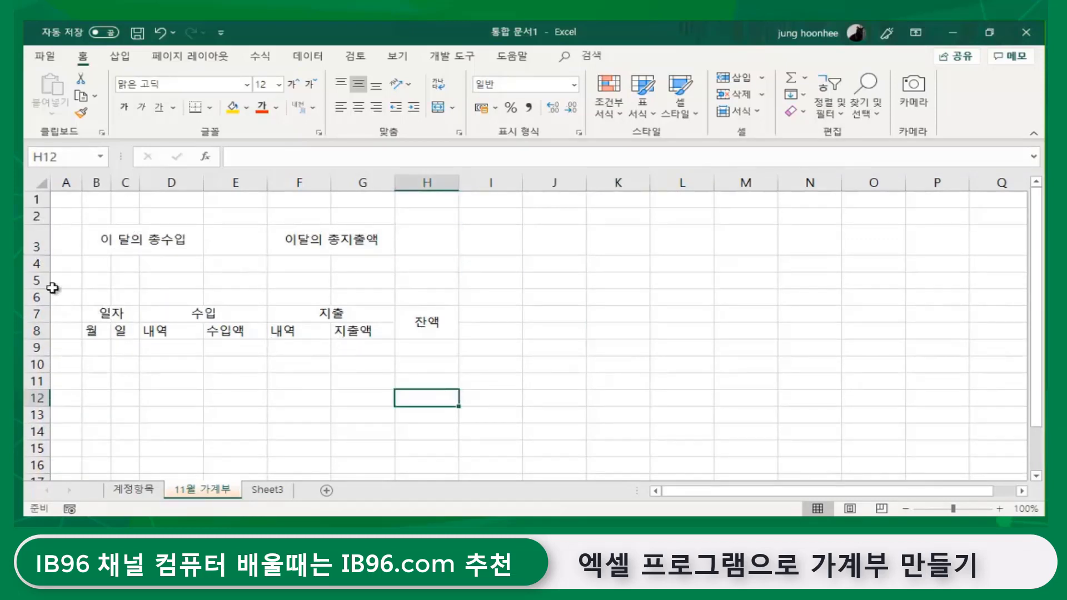
Reduce the heights of rows 5 and 6 together to about half of a standard row
click(31, 280)
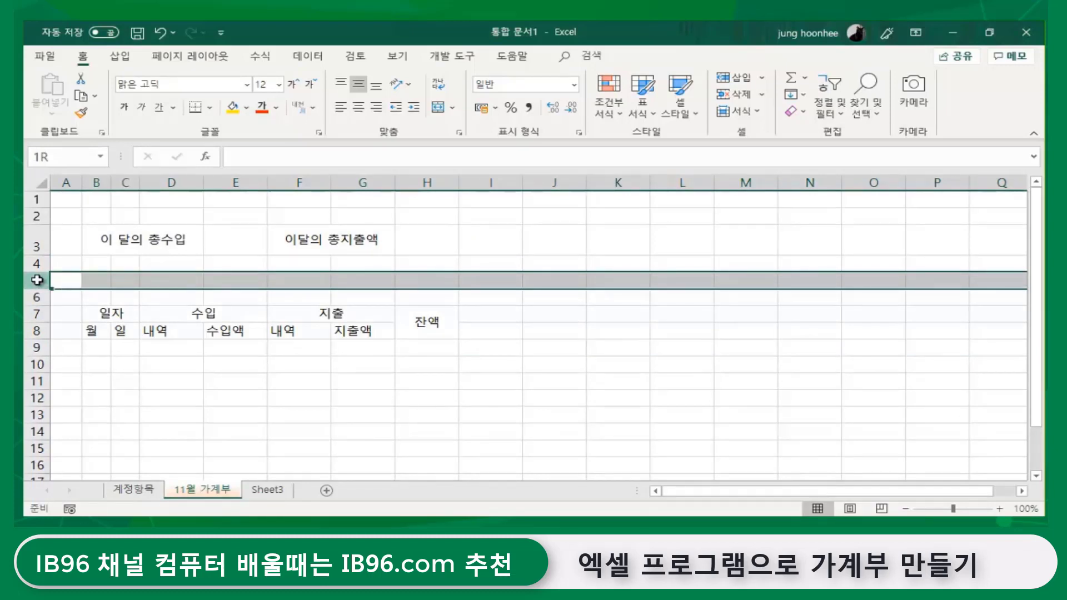
drag(35, 280, 35, 297)
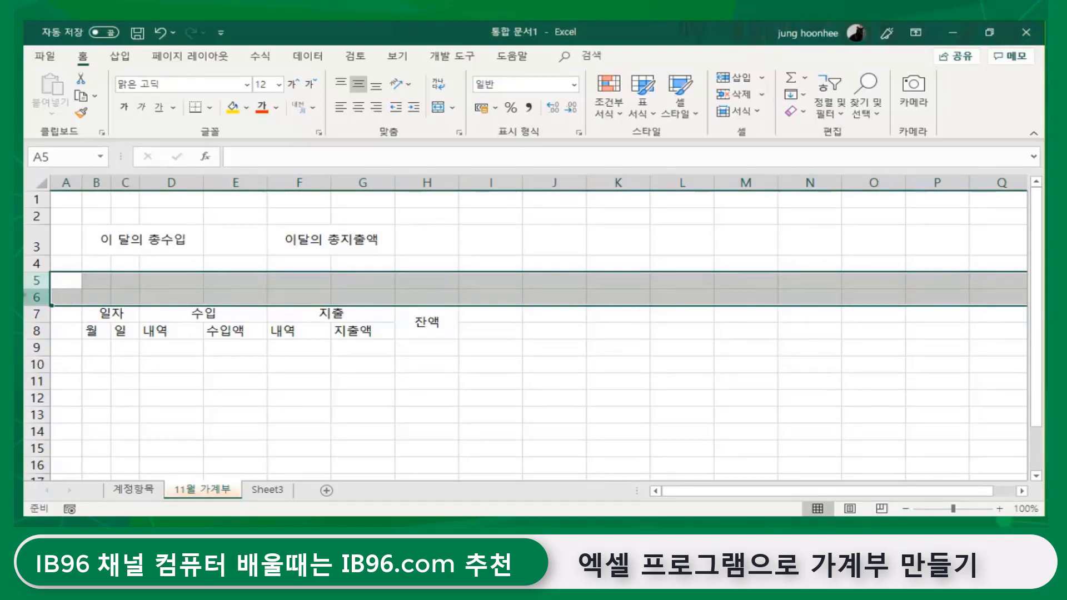
drag(31, 290, 28, 282)
click(328, 381)
click(469, 385)
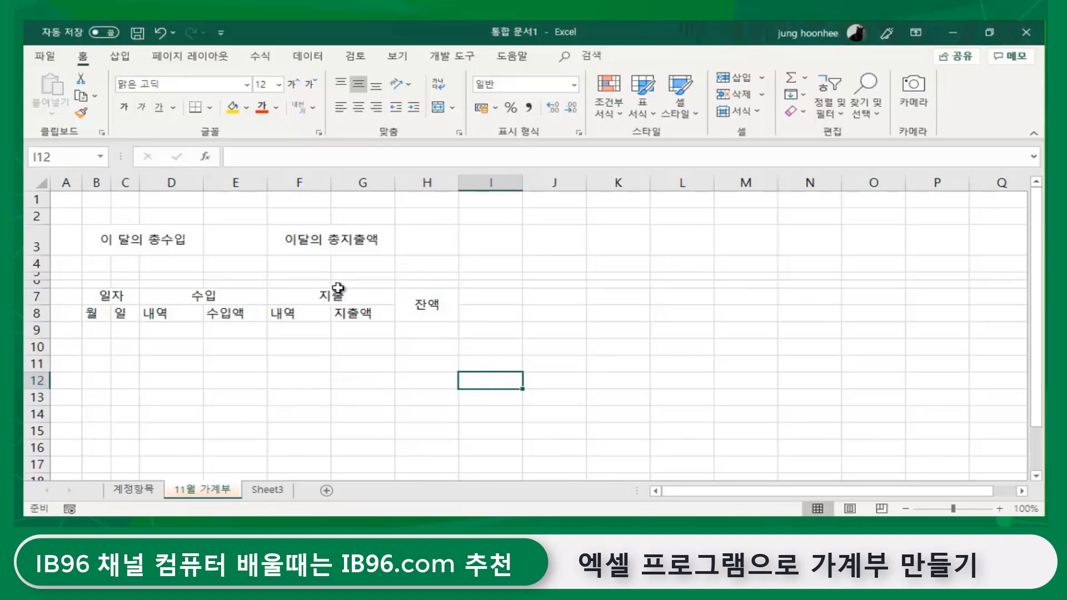
click(300, 414)
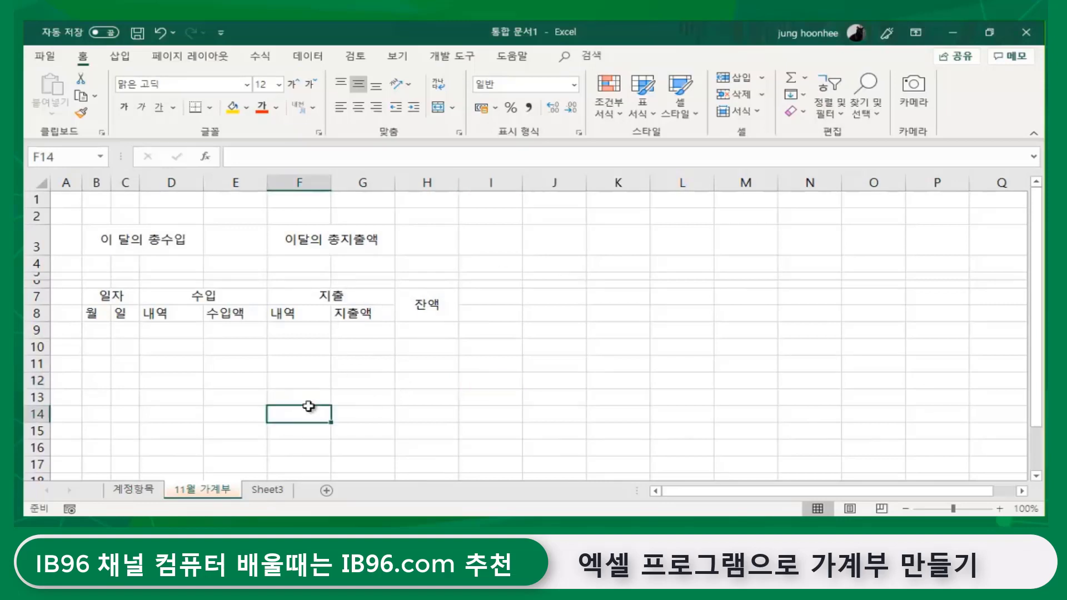
Make the text in B3:H8 bold, covering the monthly total labels and the table headings
click(161, 240)
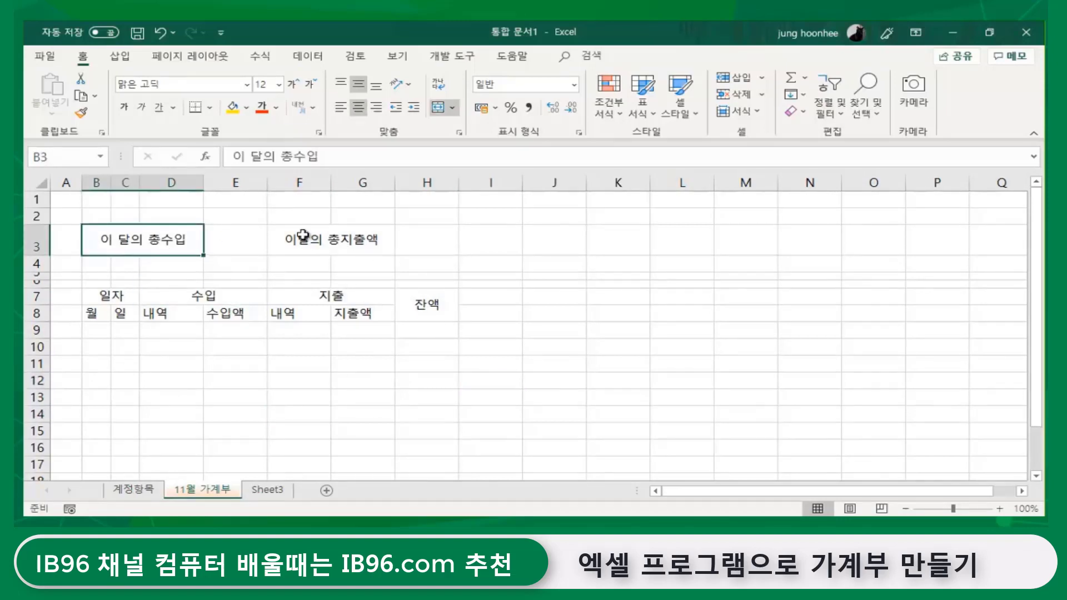
drag(119, 238, 419, 304)
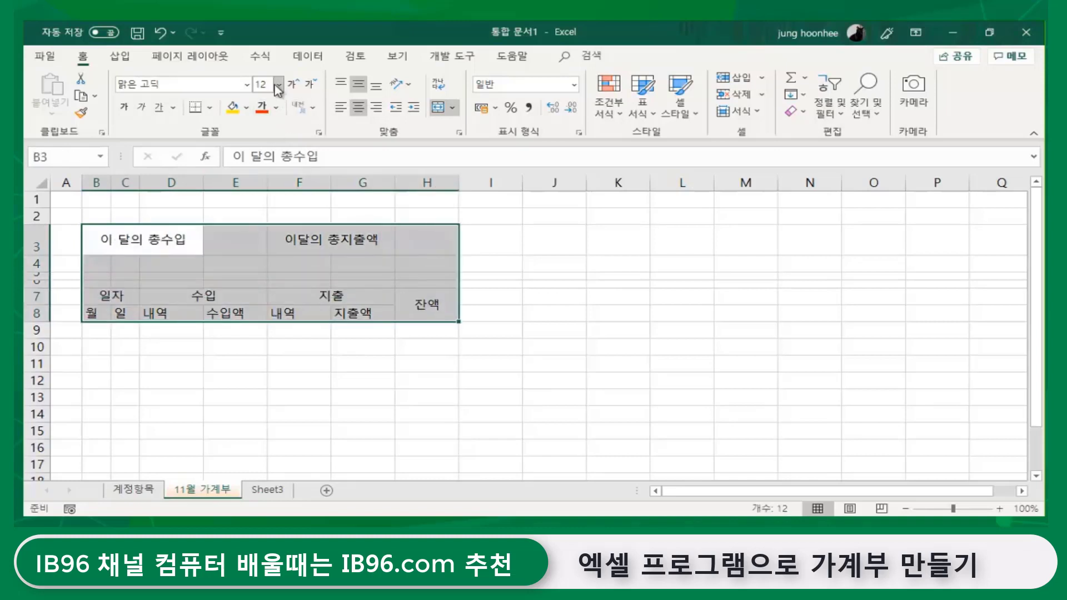
click(124, 108)
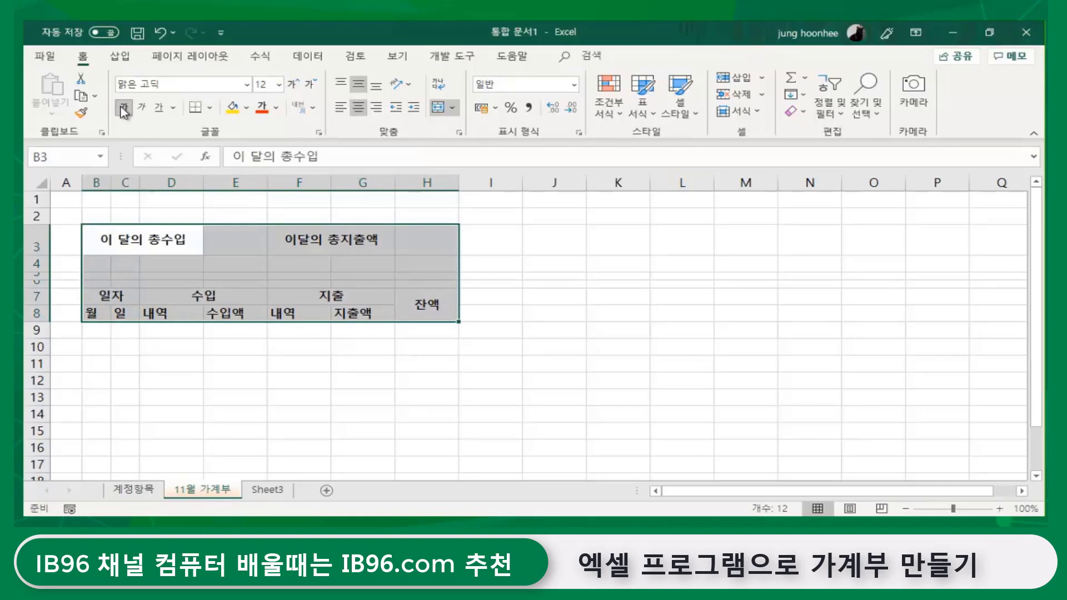
click(499, 350)
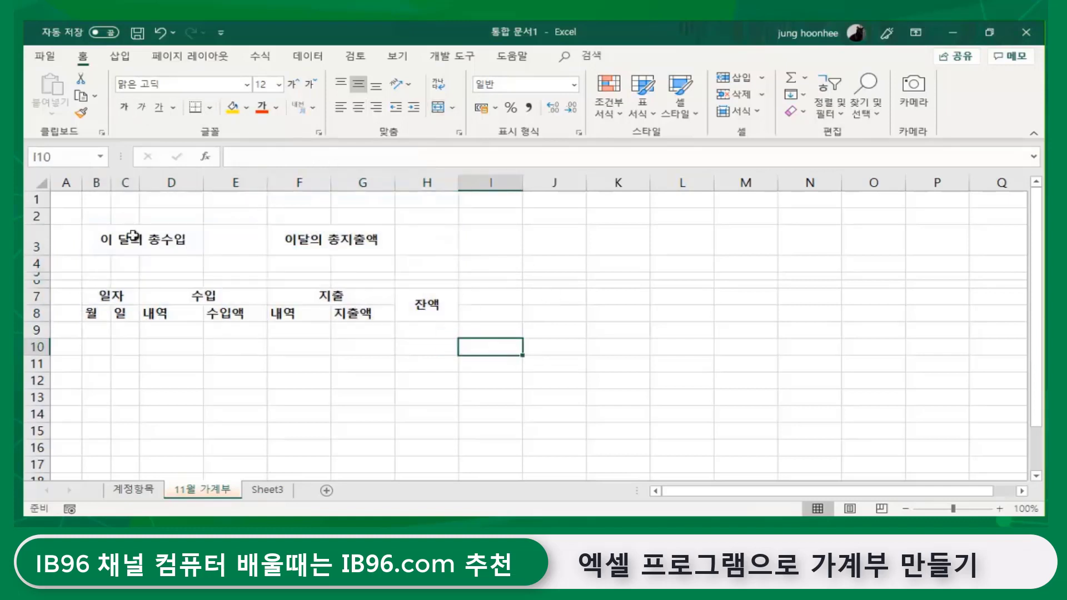
Fill the total income cell E3 with light orange and the total expense cell H3 with light blue
click(242, 241)
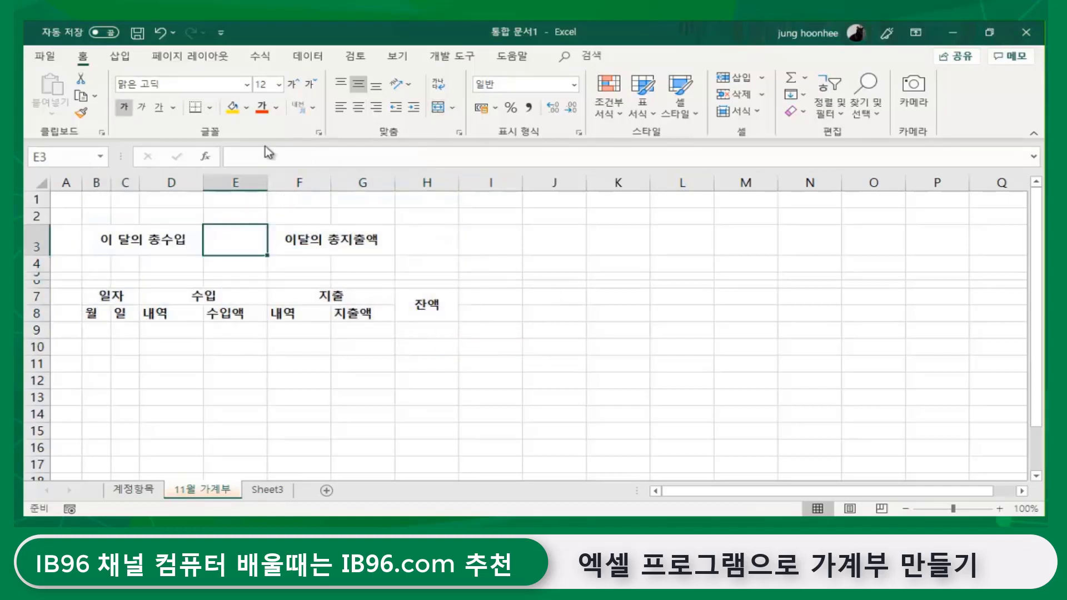
click(245, 107)
click(314, 165)
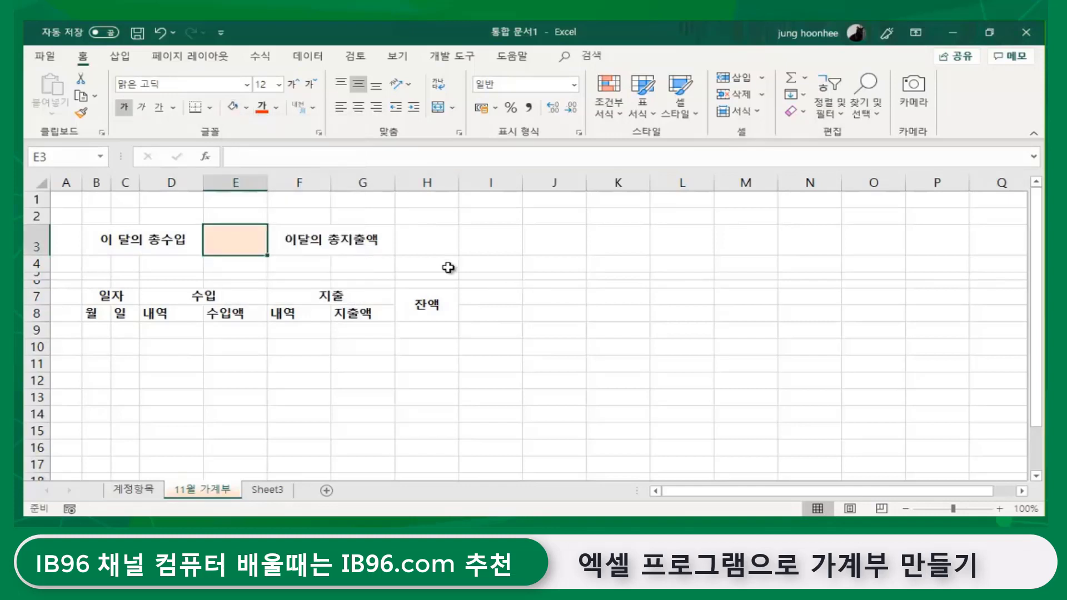
click(423, 245)
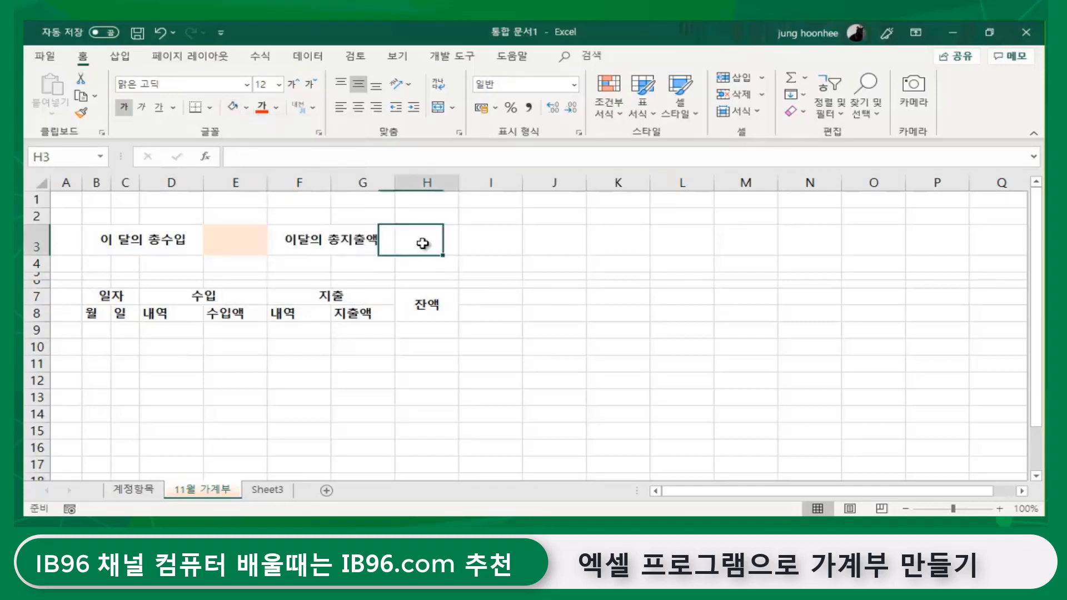
click(247, 107)
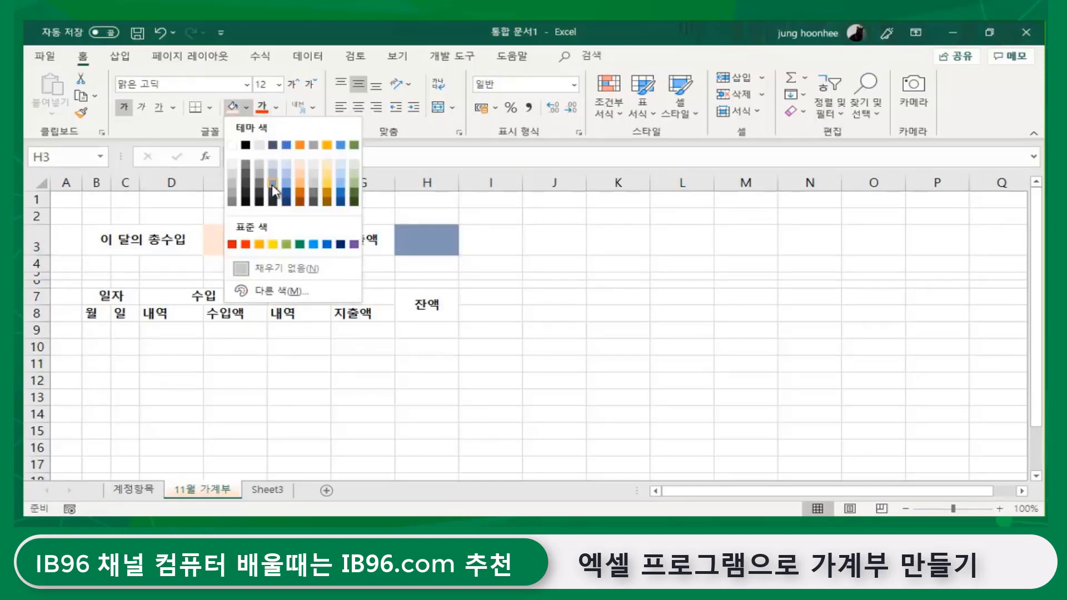
click(342, 161)
click(637, 348)
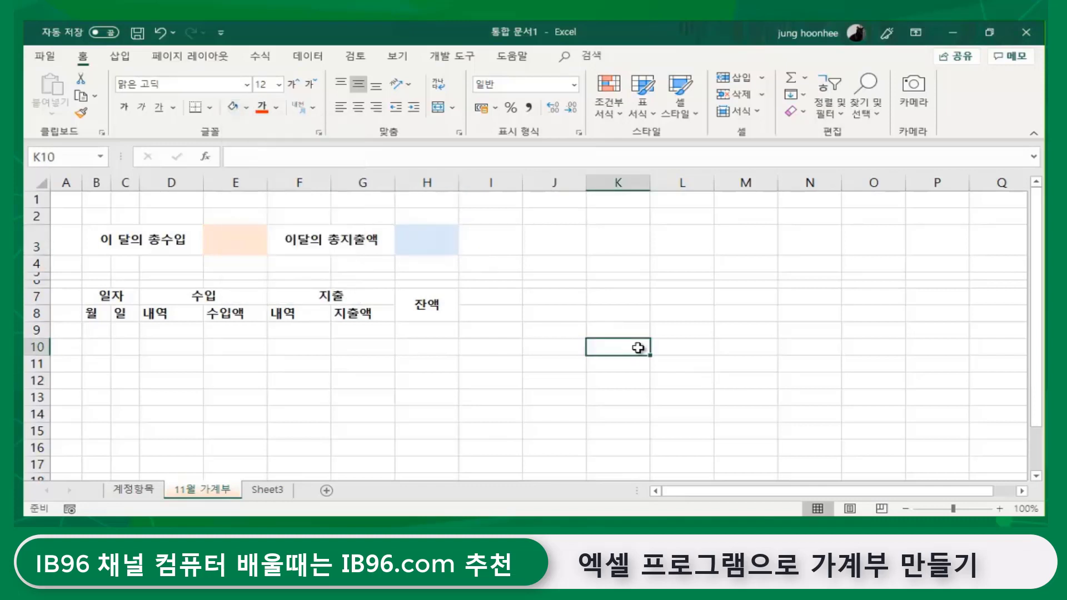
Apply the 회계 number format to the total cells E3 and H3
click(239, 246)
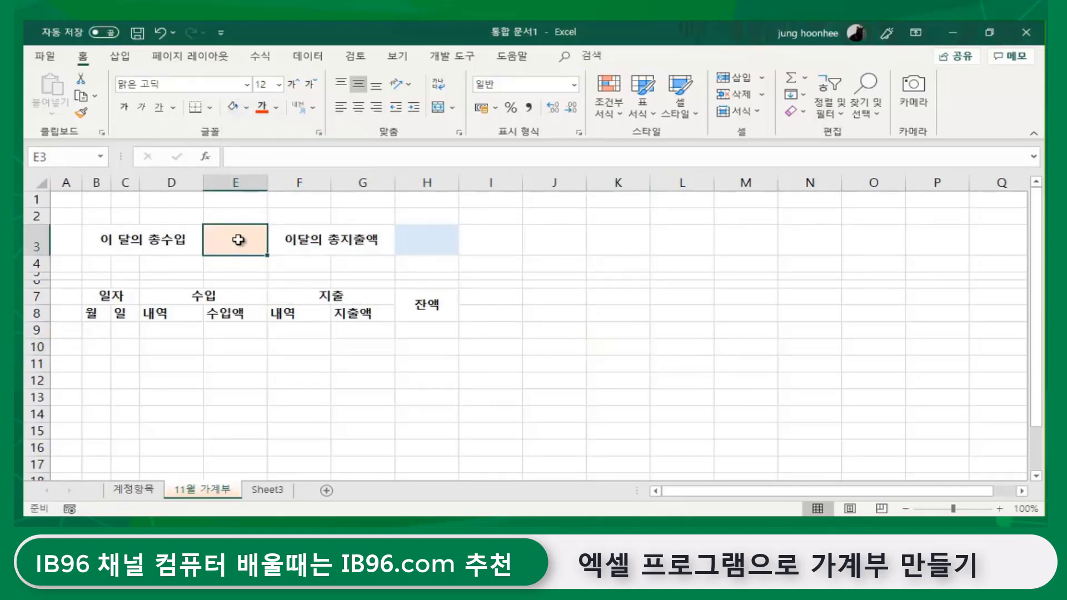
click(436, 242)
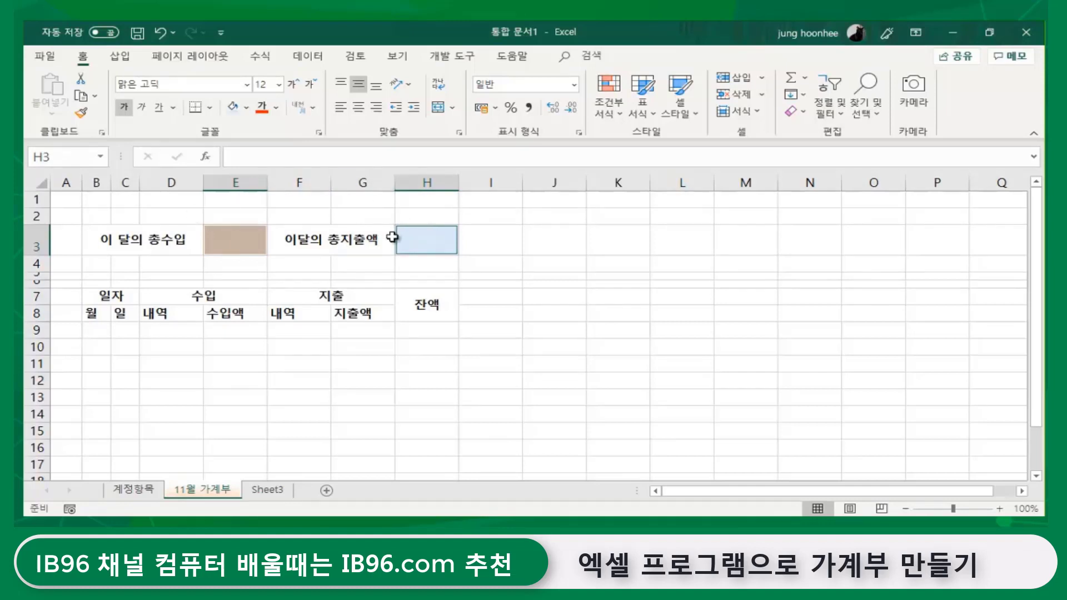
click(575, 85)
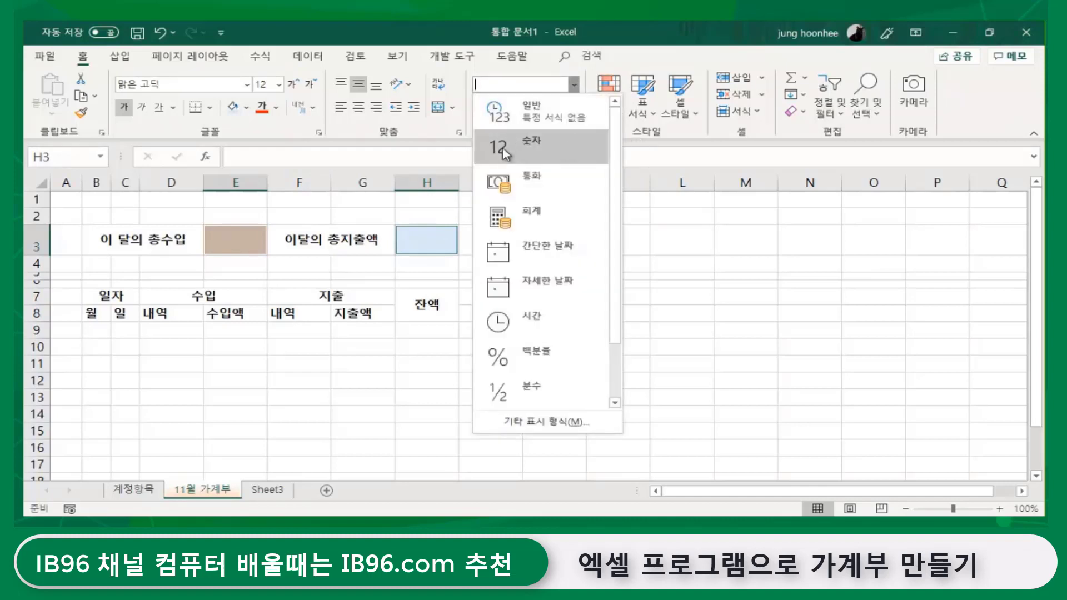
click(525, 215)
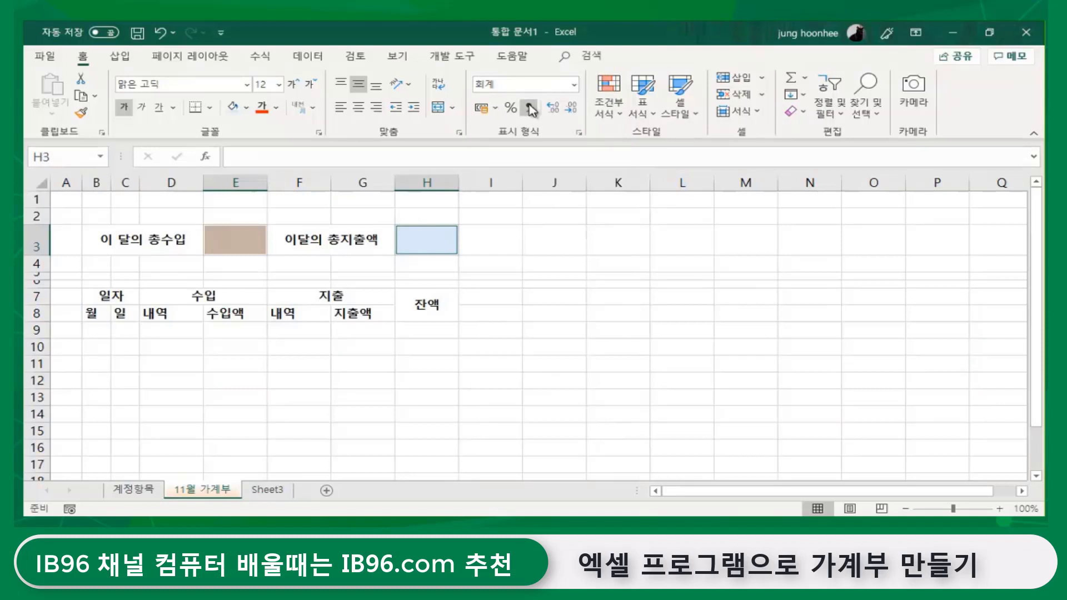
click(547, 285)
click(233, 241)
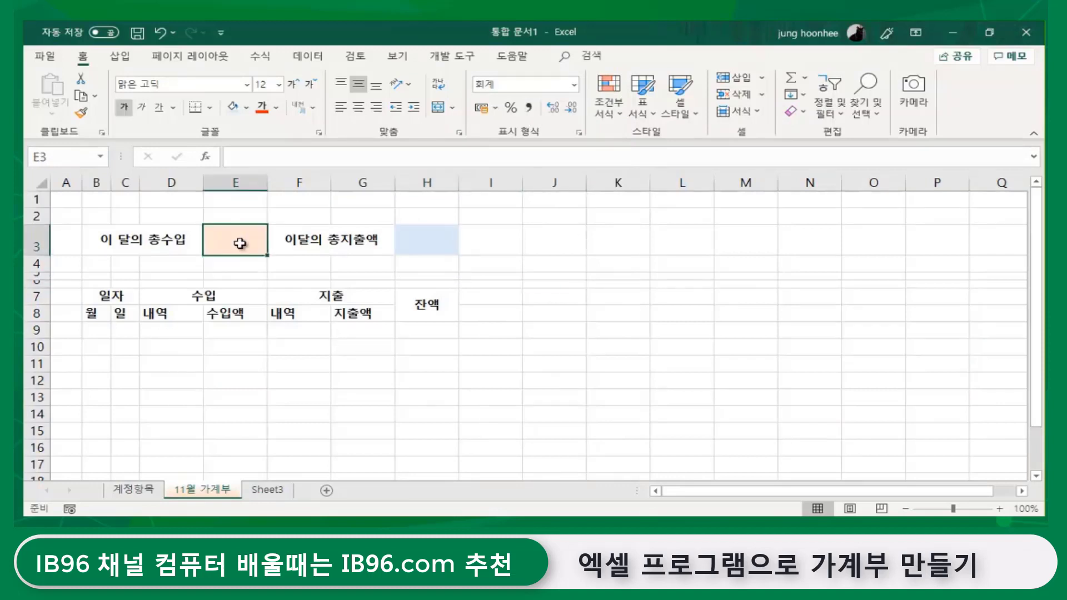
click(416, 236)
click(526, 362)
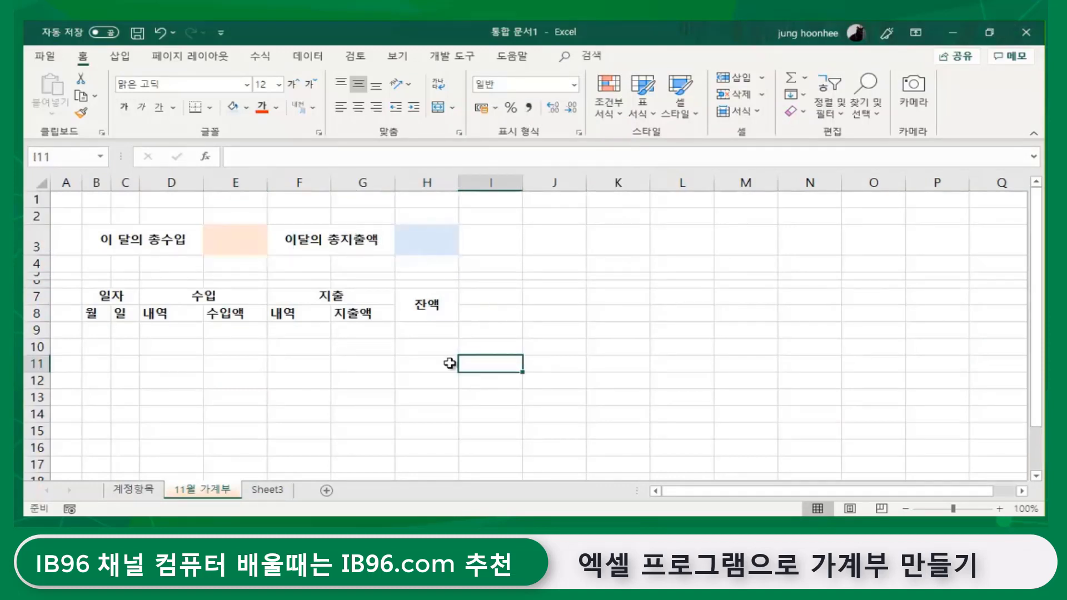
Center all table headings in B7:H8 horizontally, including 월, 일, 내역, 수입액 and 지출액
click(92, 299)
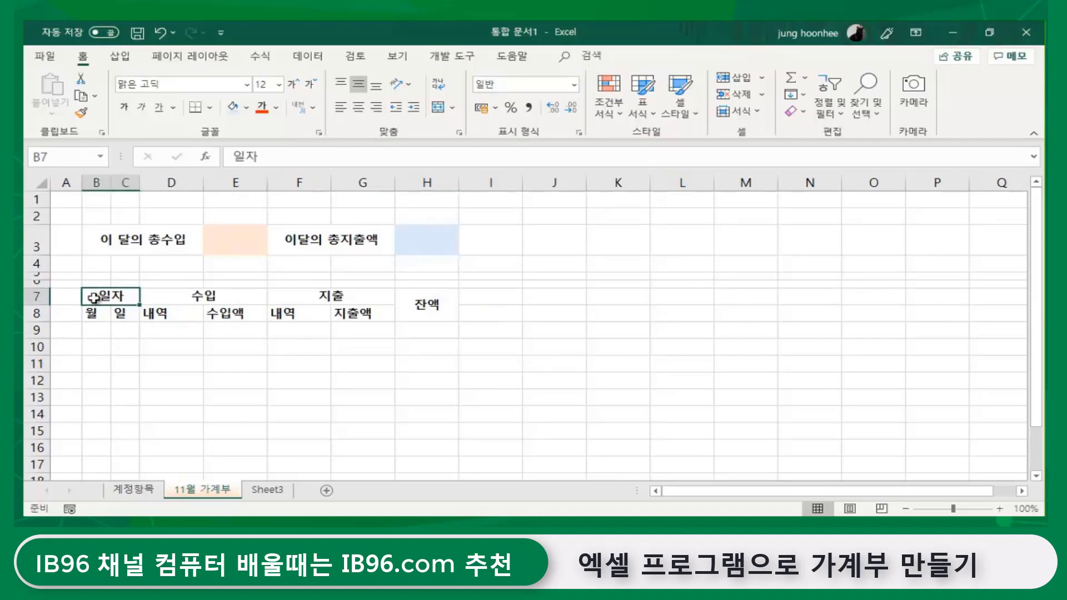
click(327, 415)
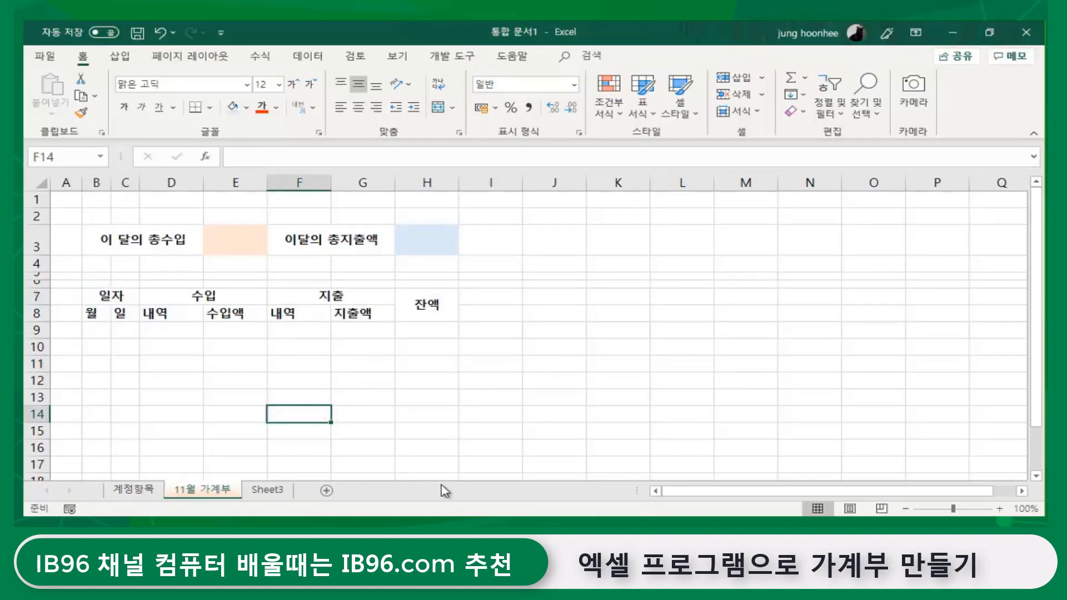
drag(92, 299, 439, 314)
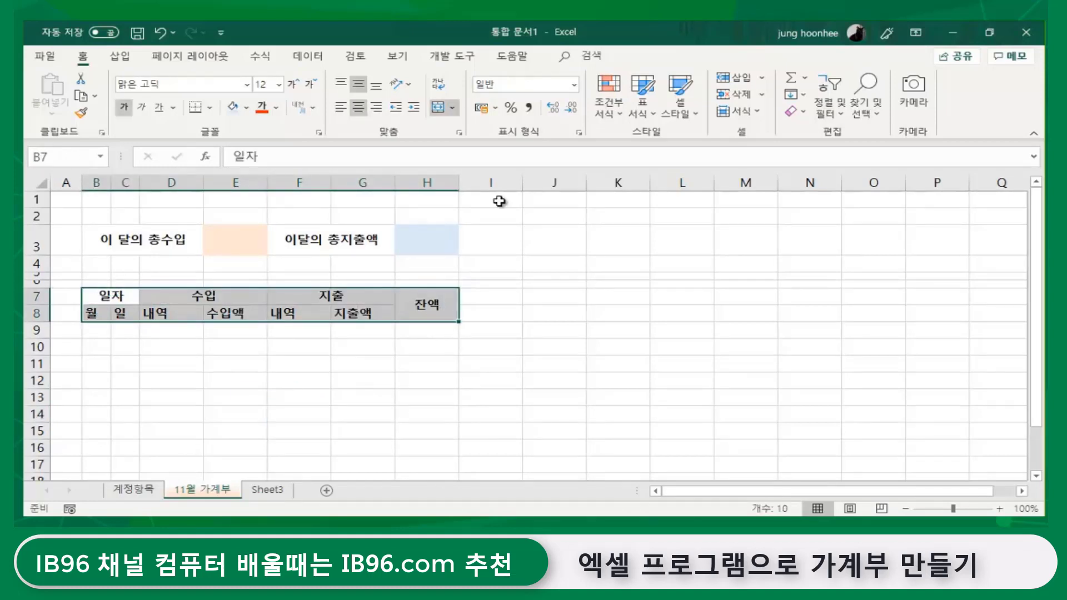
click(358, 113)
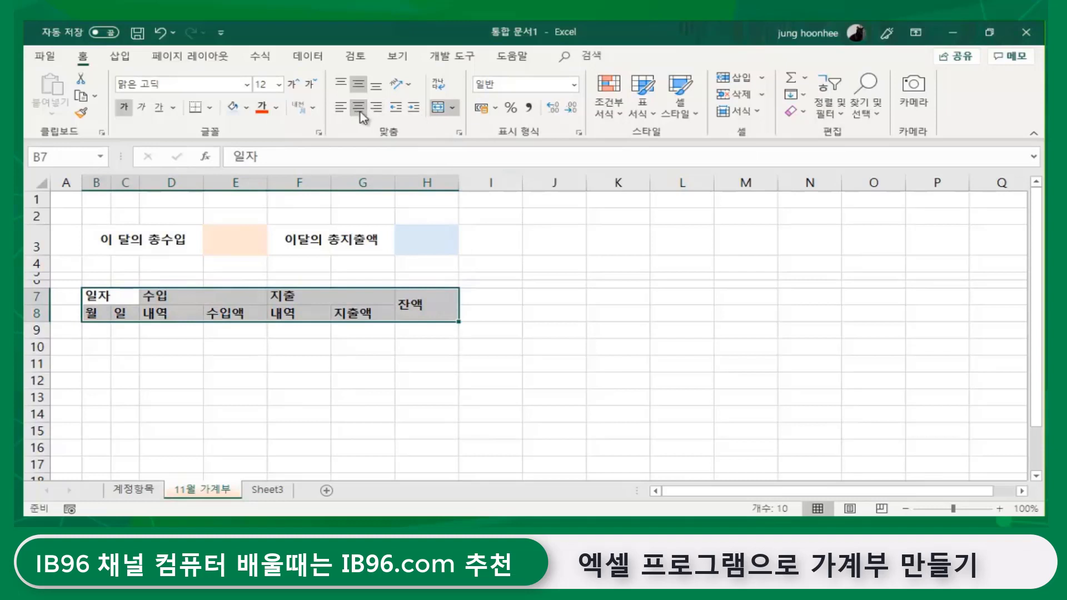
click(360, 114)
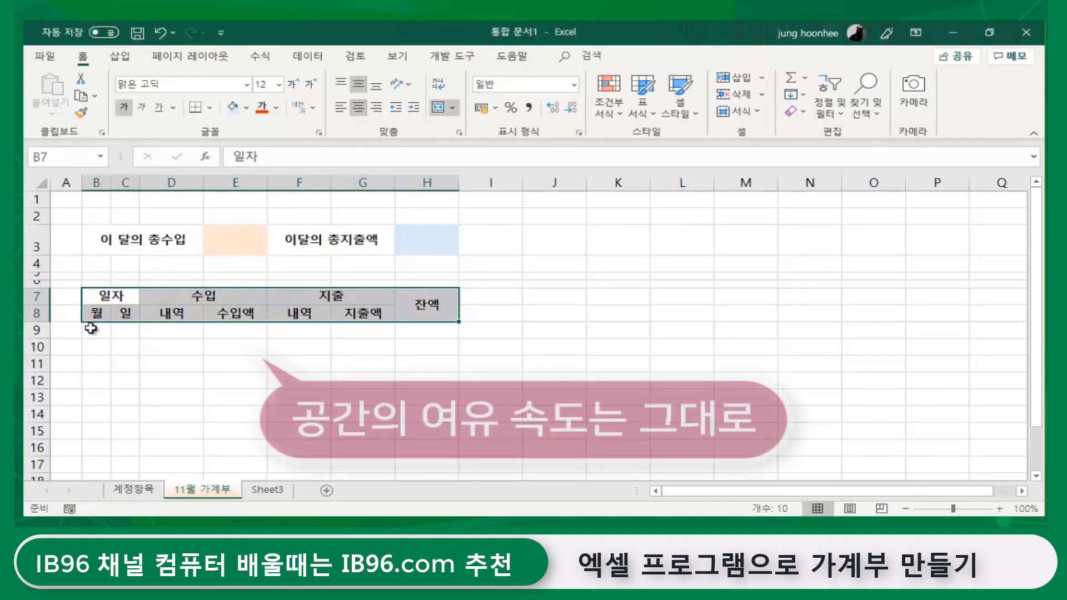
click(427, 397)
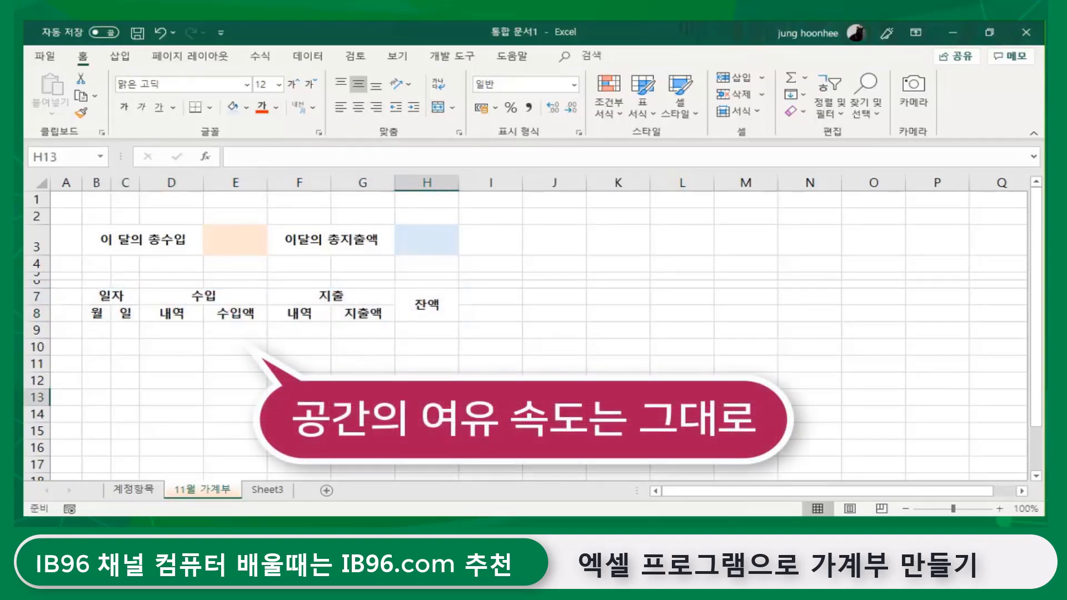
Put a thick outside border around the whole account table, B7:H40
scroll(556, 373, up, 1)
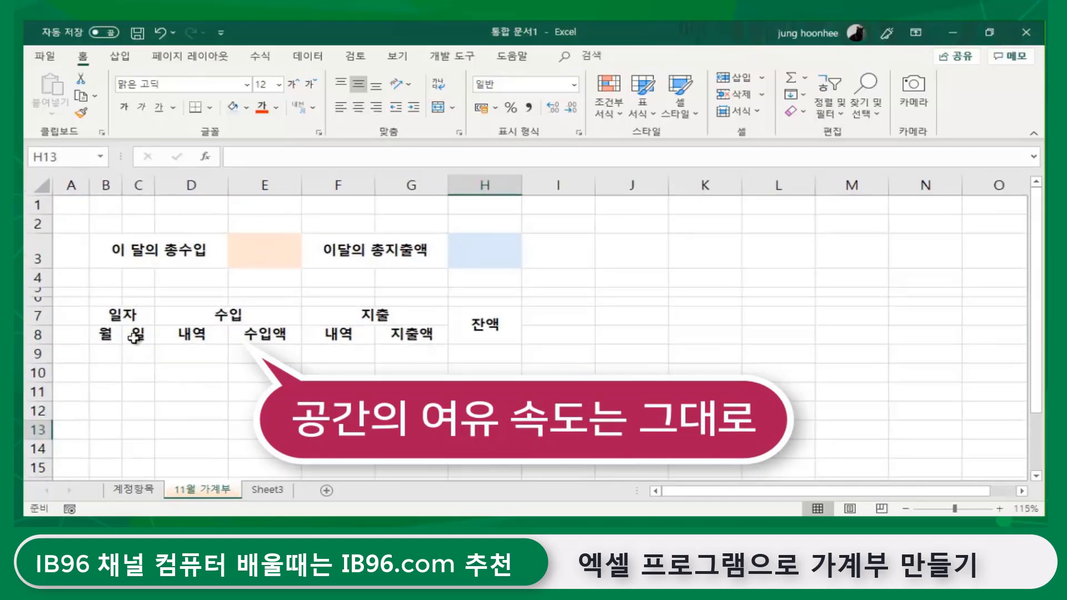
drag(92, 309, 469, 452)
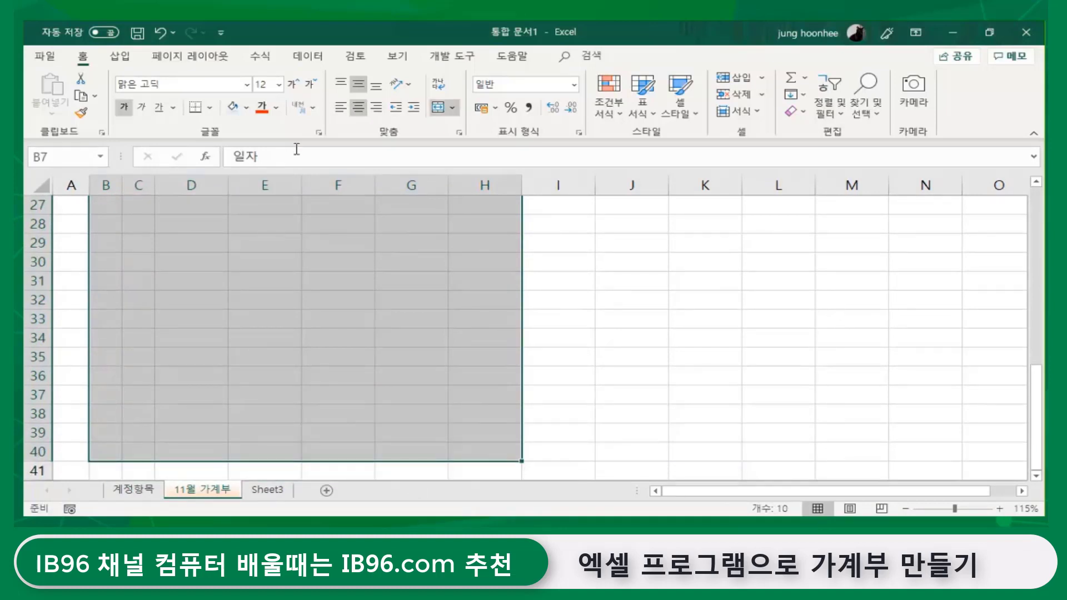
click(210, 107)
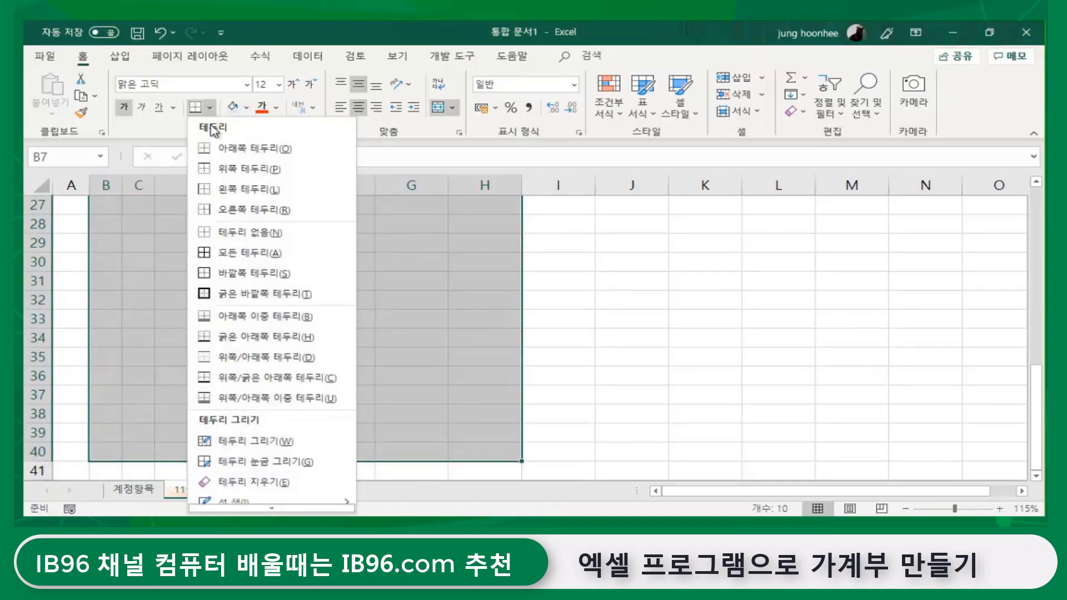
click(246, 294)
scroll(581, 281, up, 9)
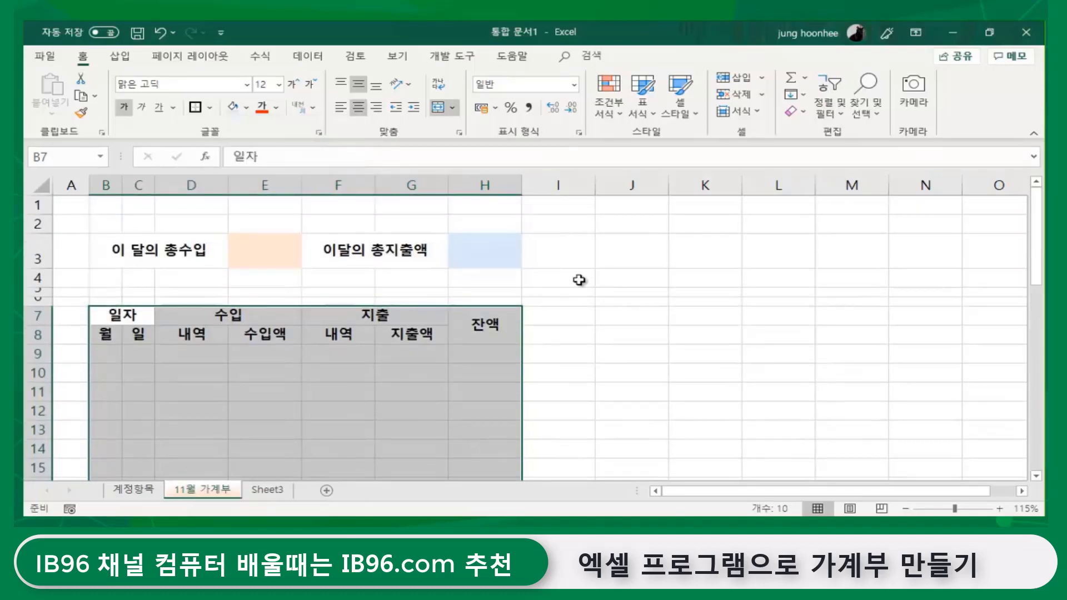
click(560, 359)
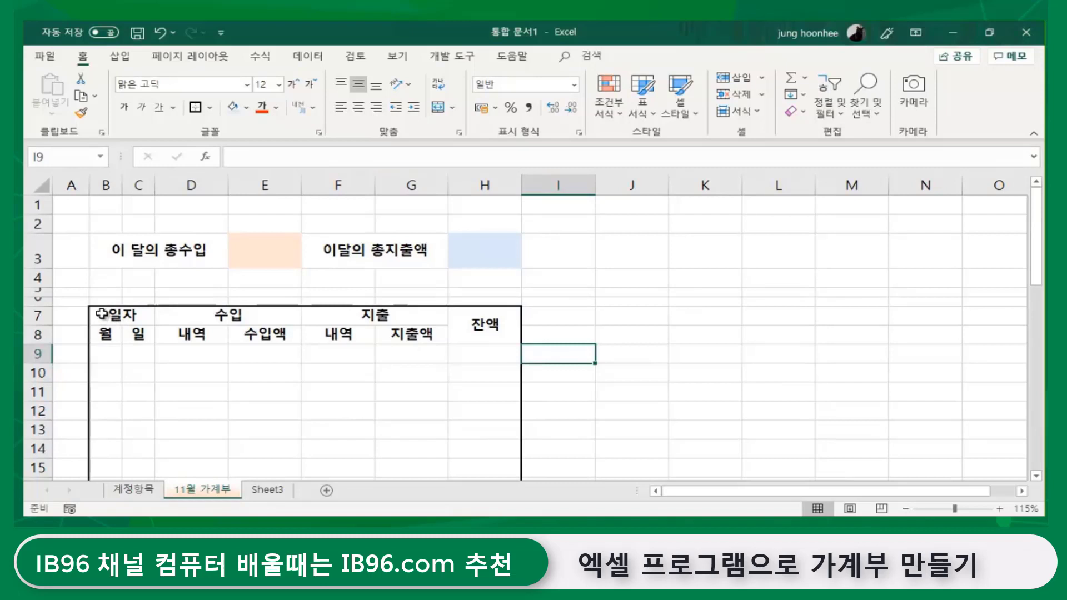
Apply all borders to the table heading cells B7:H8
drag(101, 315, 485, 333)
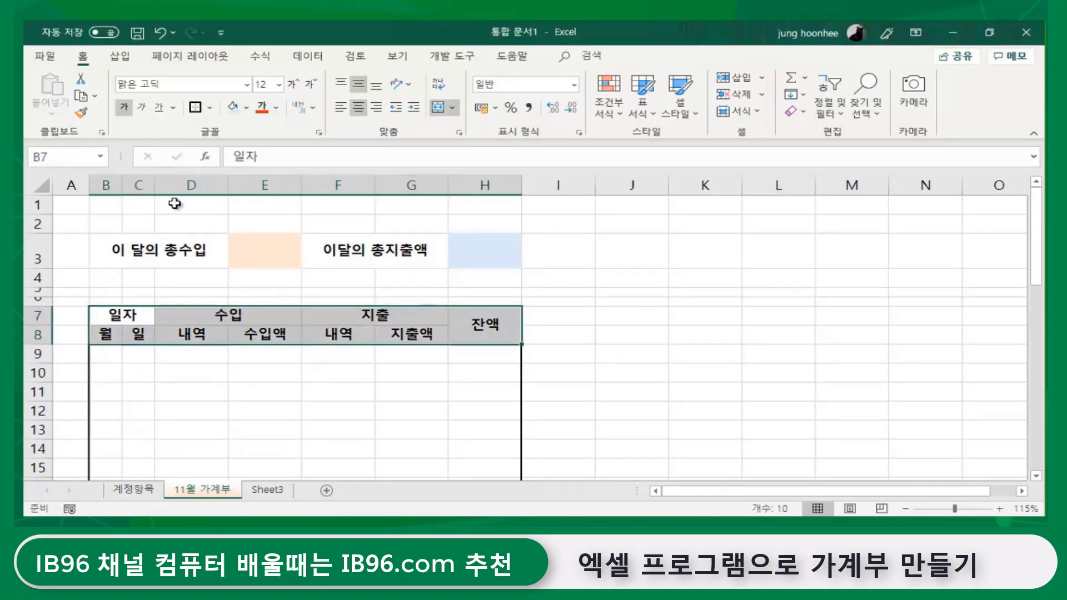
click(209, 108)
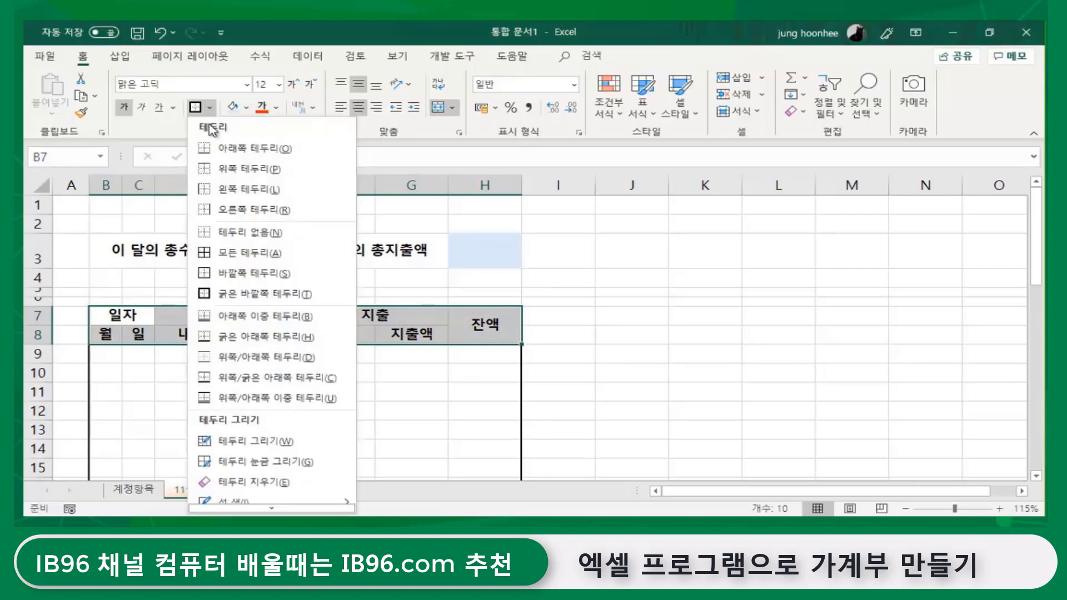
click(248, 253)
click(722, 395)
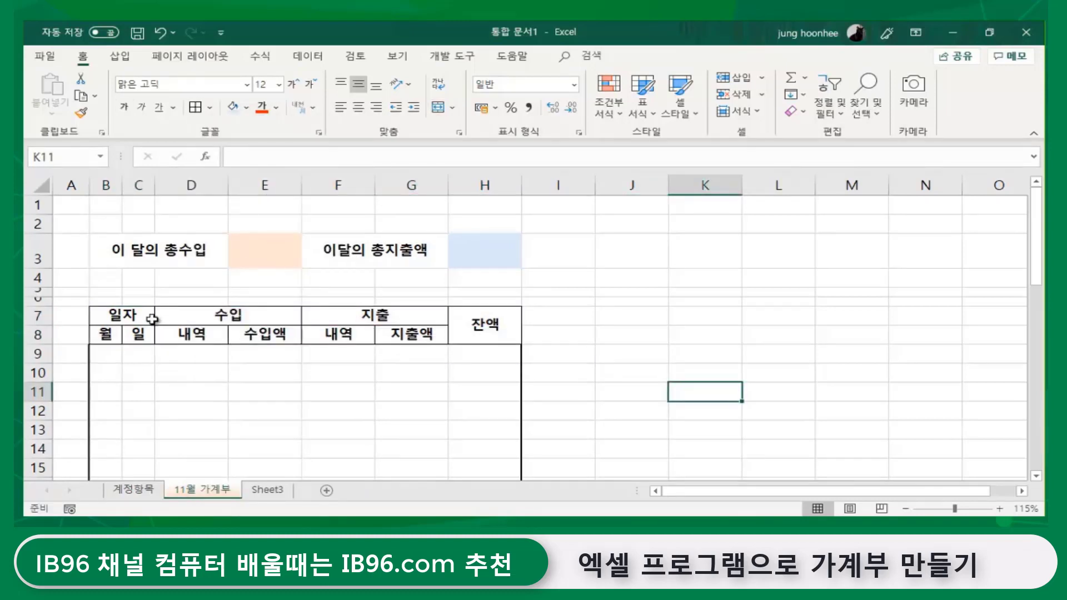
Fill the table heading cells B7:H8 with the lightest gold theme colour
click(133, 316)
drag(172, 315, 498, 329)
click(247, 107)
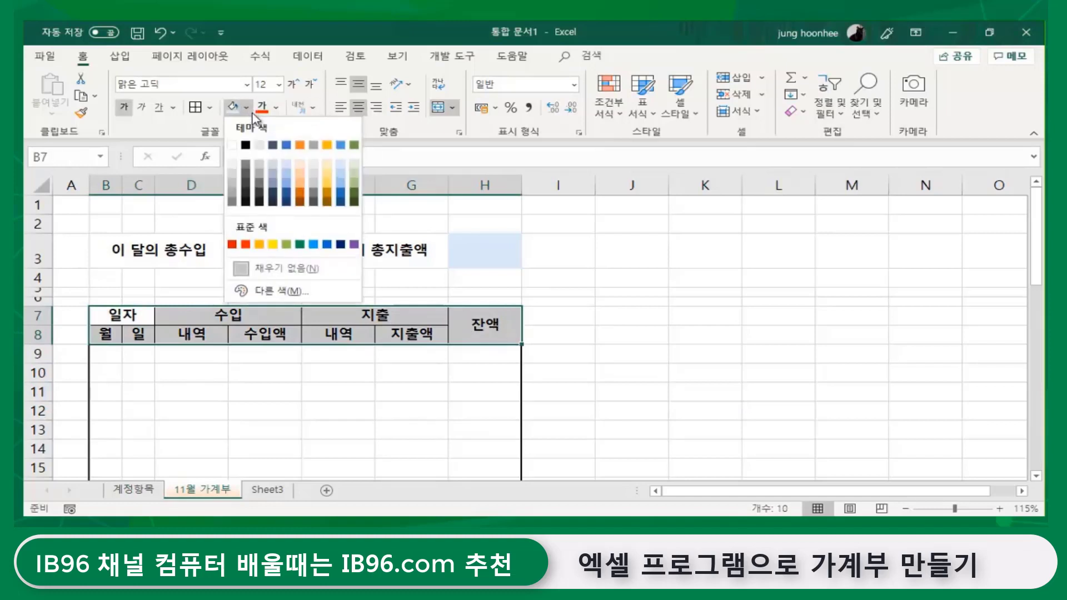
click(327, 163)
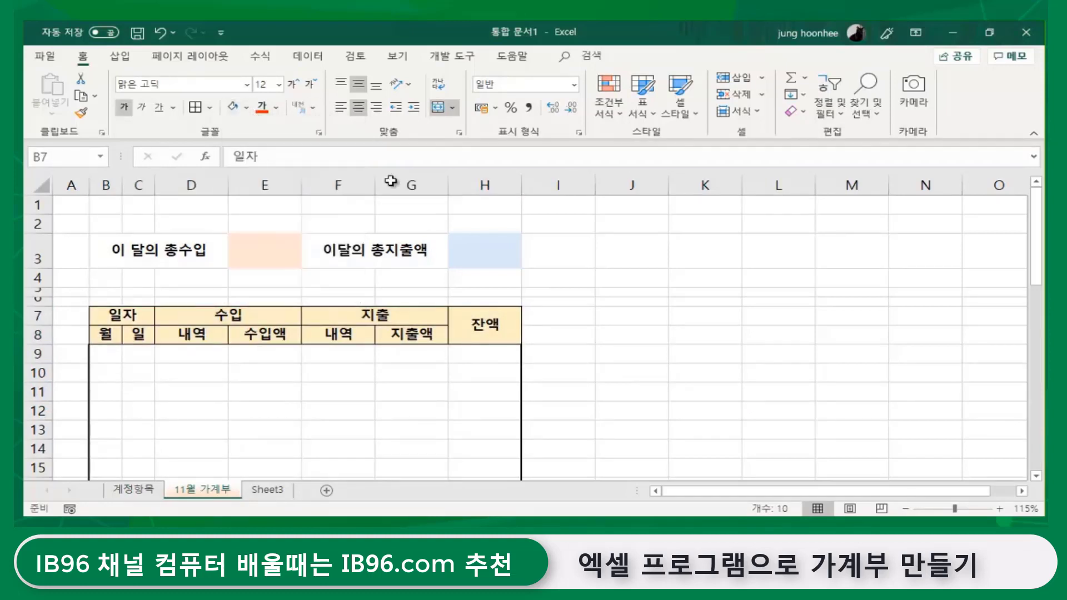
click(656, 315)
click(679, 322)
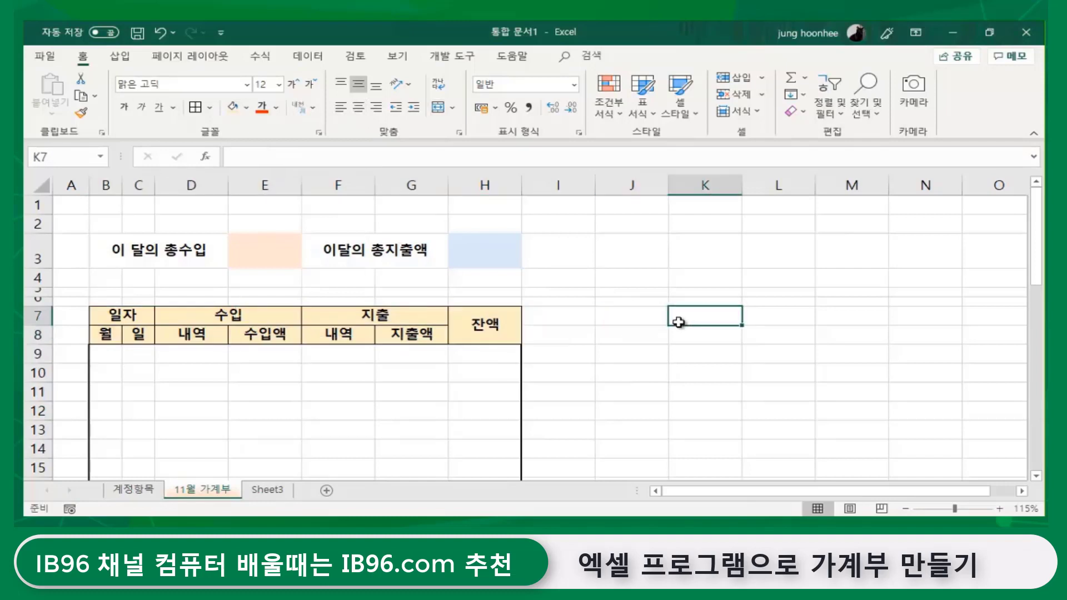
Add finely dashed inside borders to the entry rows B9:H40, keeping the outline as it is
drag(106, 353, 503, 361)
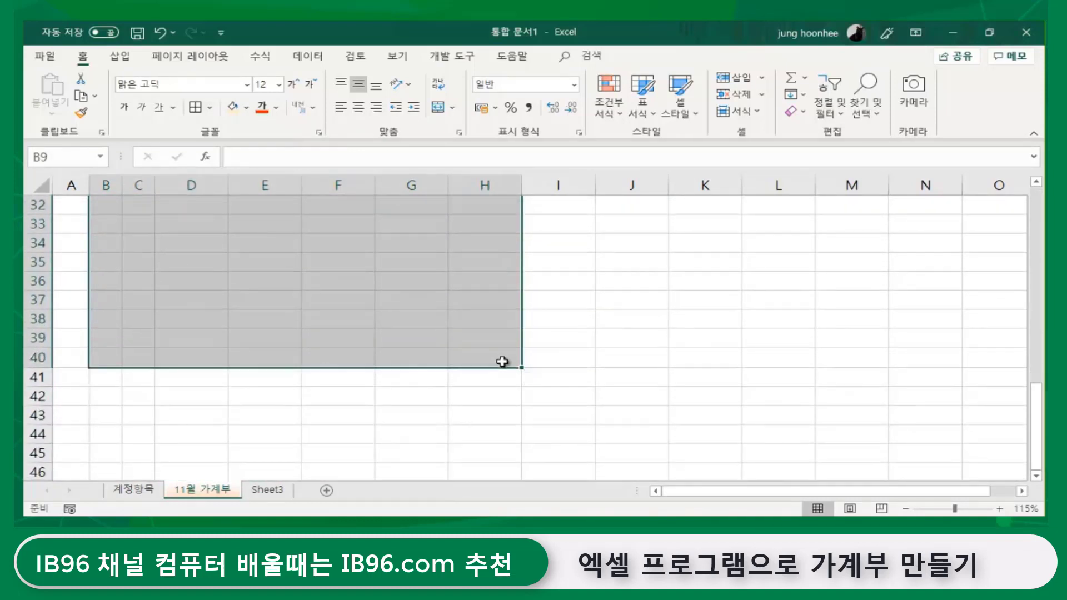
scroll(286, 257, up, 10)
key(ctrl+1)
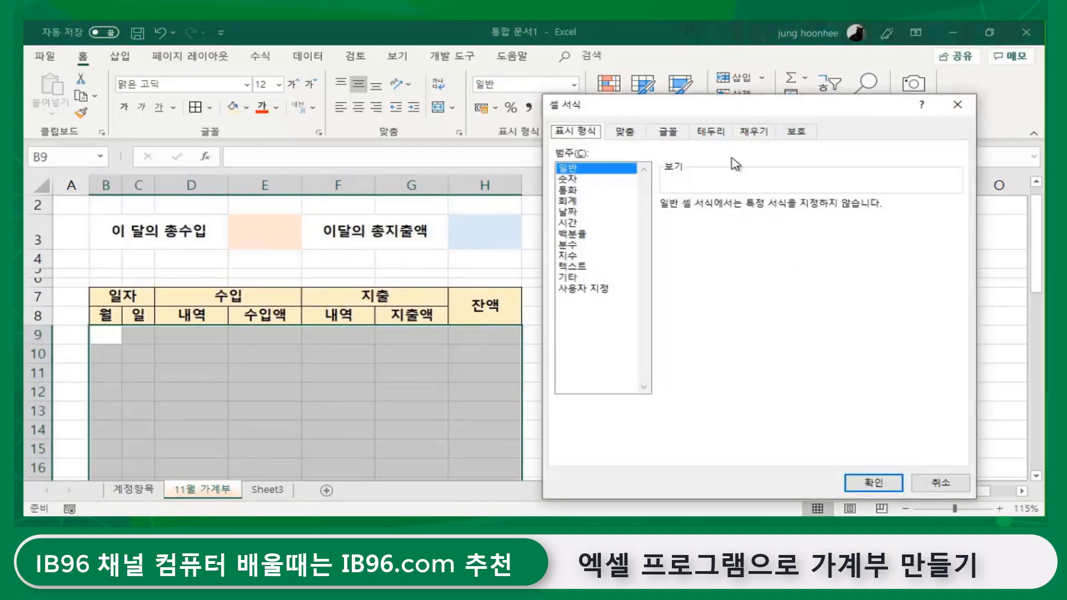
click(712, 133)
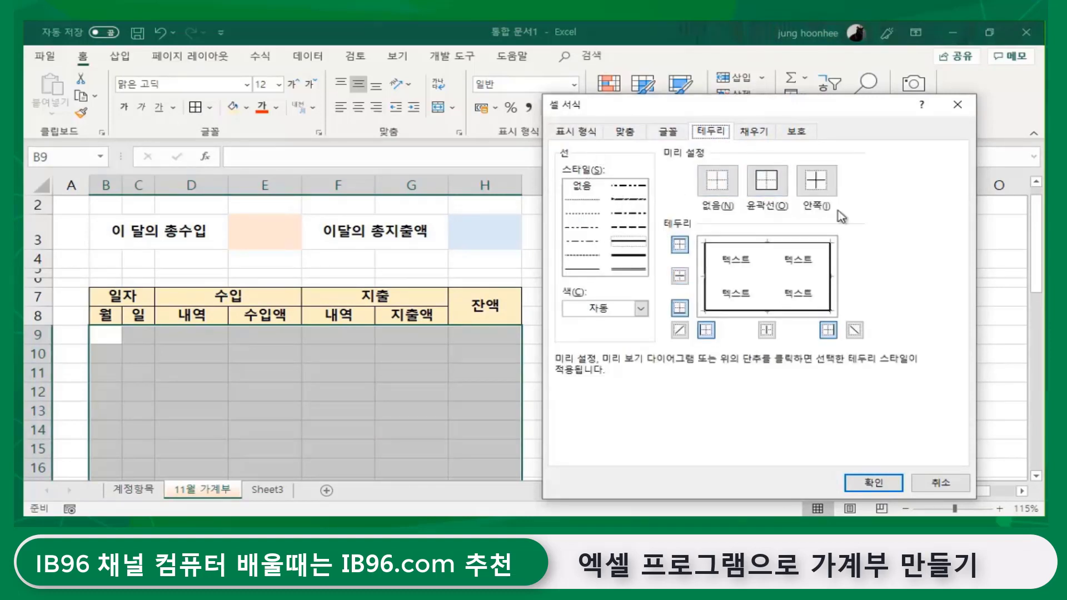
click(588, 257)
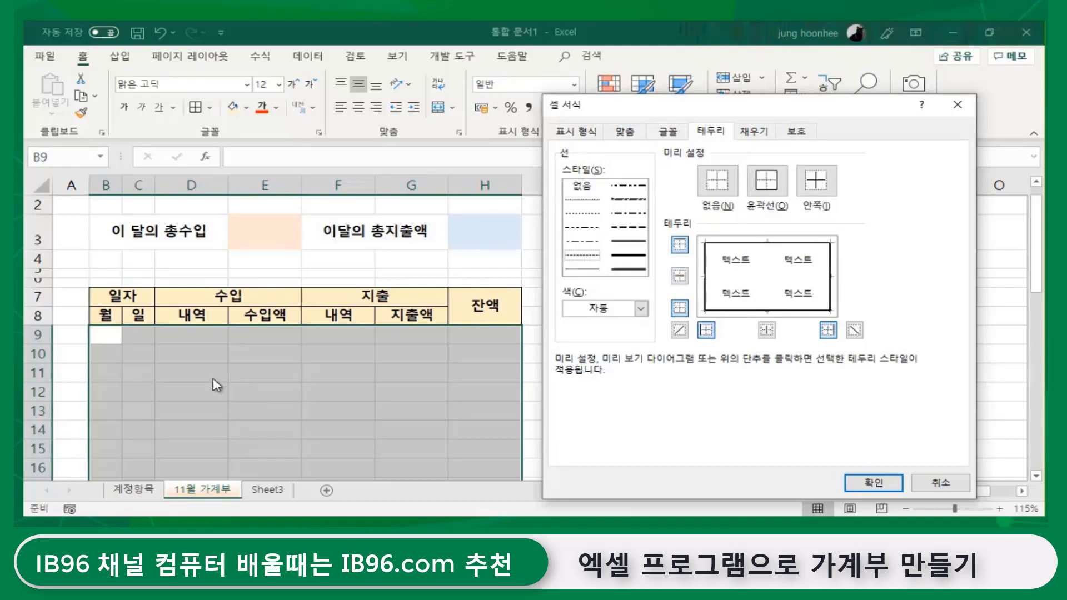
click(814, 183)
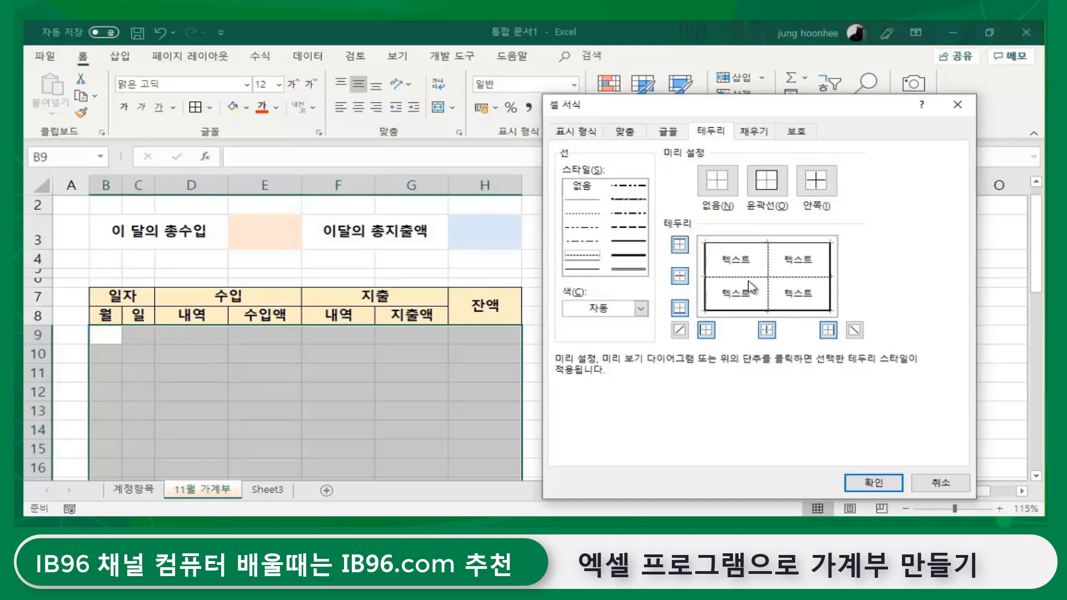
click(882, 483)
click(694, 358)
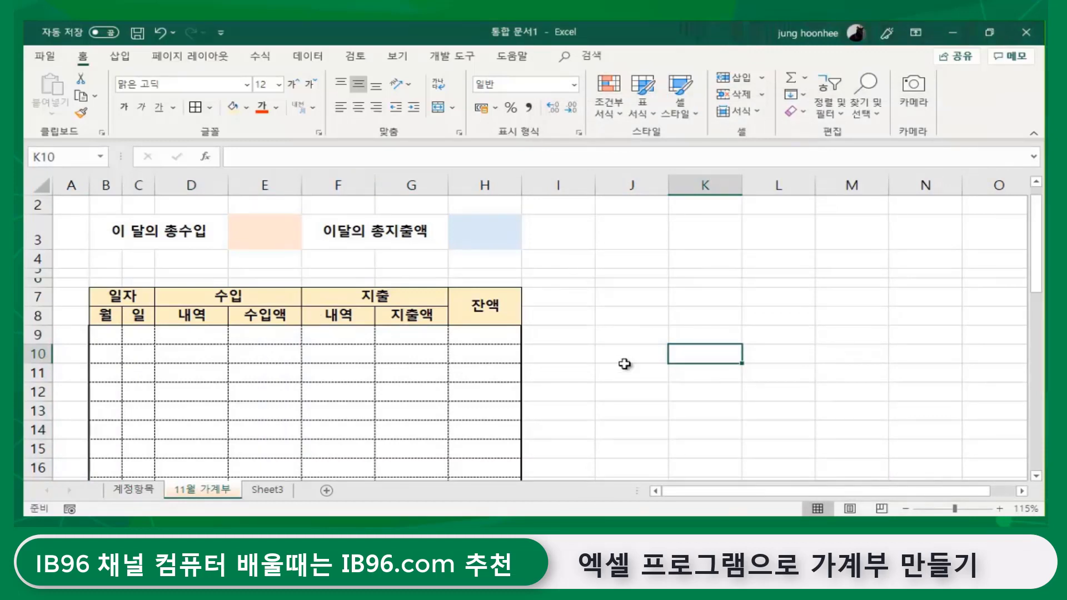
Set the font size of the entry rows B9:H40 to 11
click(558, 372)
scroll(384, 383, down, 1)
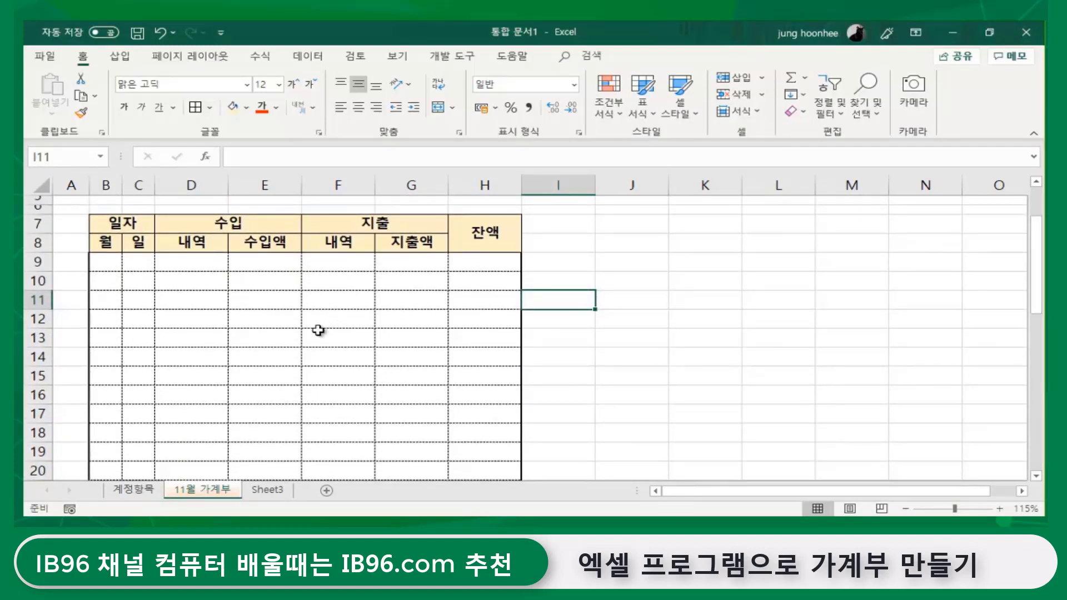
scroll(318, 330, down, 1)
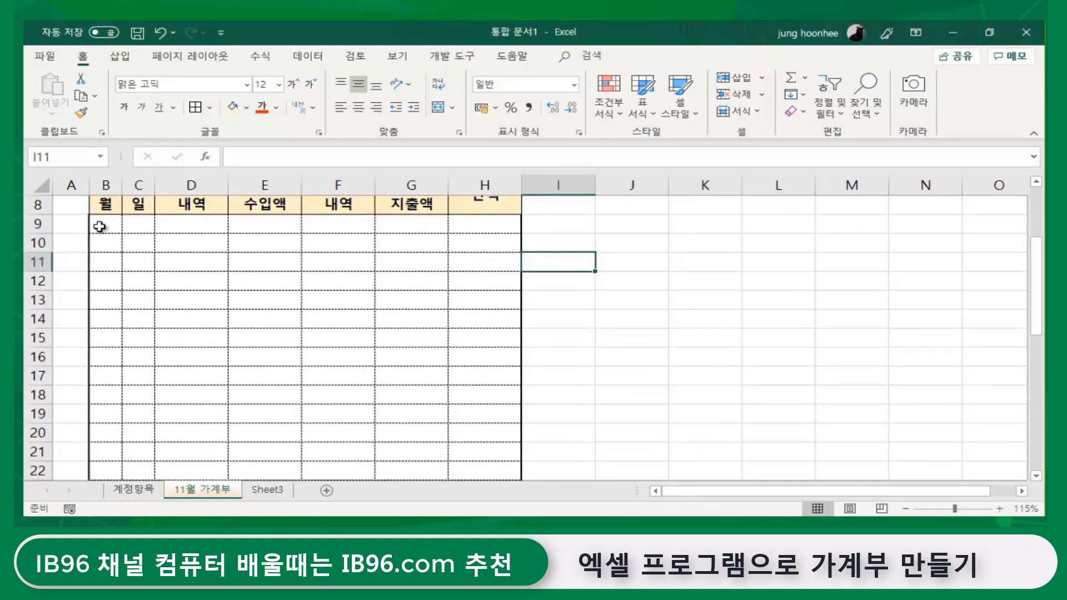
mouse_move(99, 226)
mouse_down()
mouse_move(469, 227)
mouse_move(495, 343)
mouse_move(501, 476)
mouse_move(488, 510)
mouse_move(483, 418)
mouse_move(483, 432)
mouse_up()
click(278, 84)
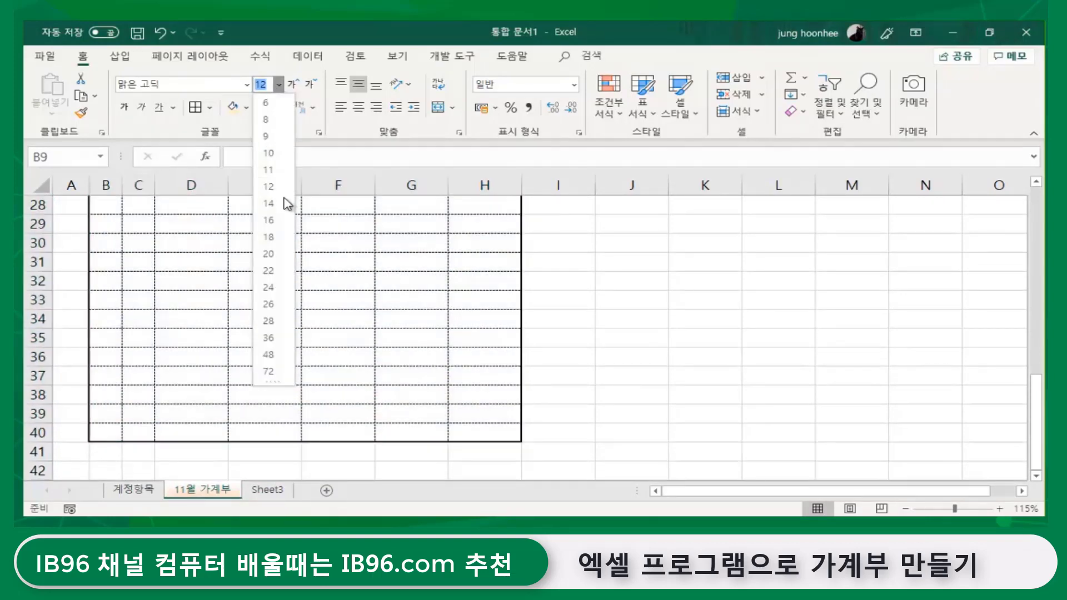
click(269, 169)
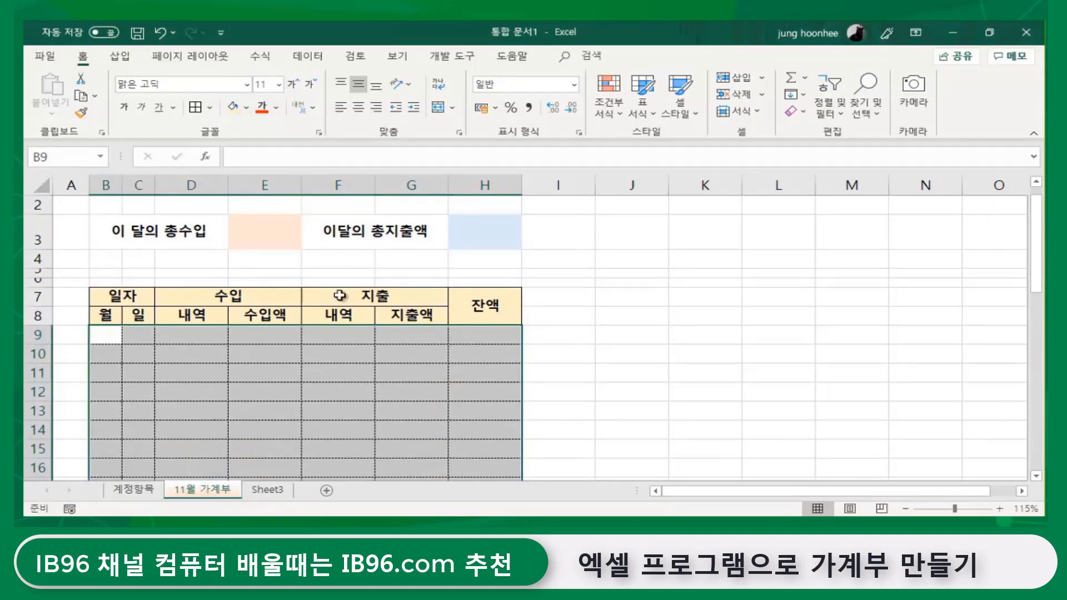
Apply the 회계 number format to the 수입액 column from E9 down to the table's end and center it horizontally
drag(265, 334, 274, 431)
scroll(564, 338, up, 8)
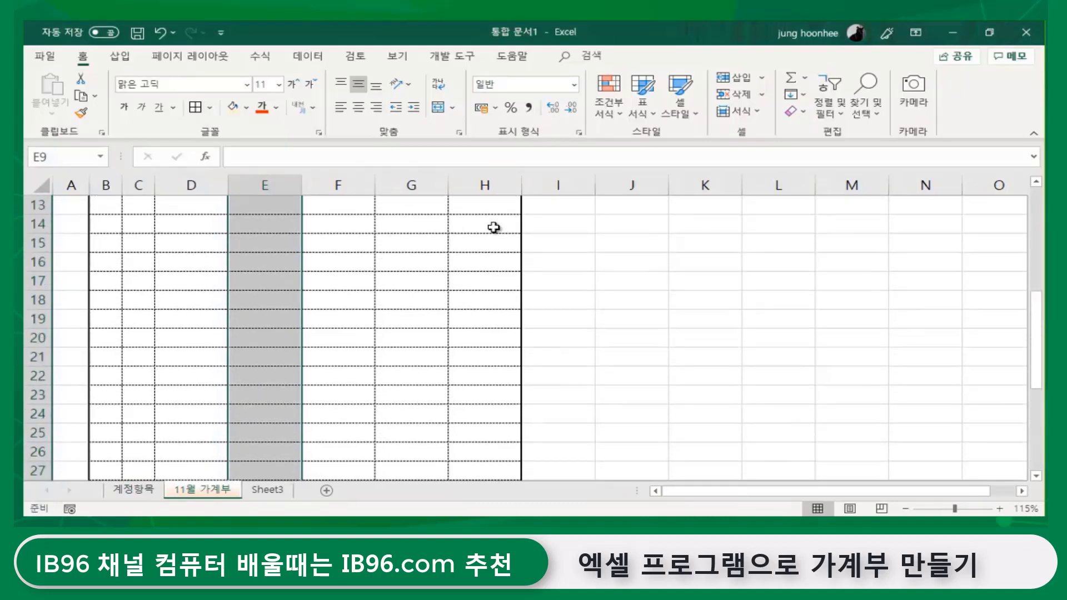
click(575, 85)
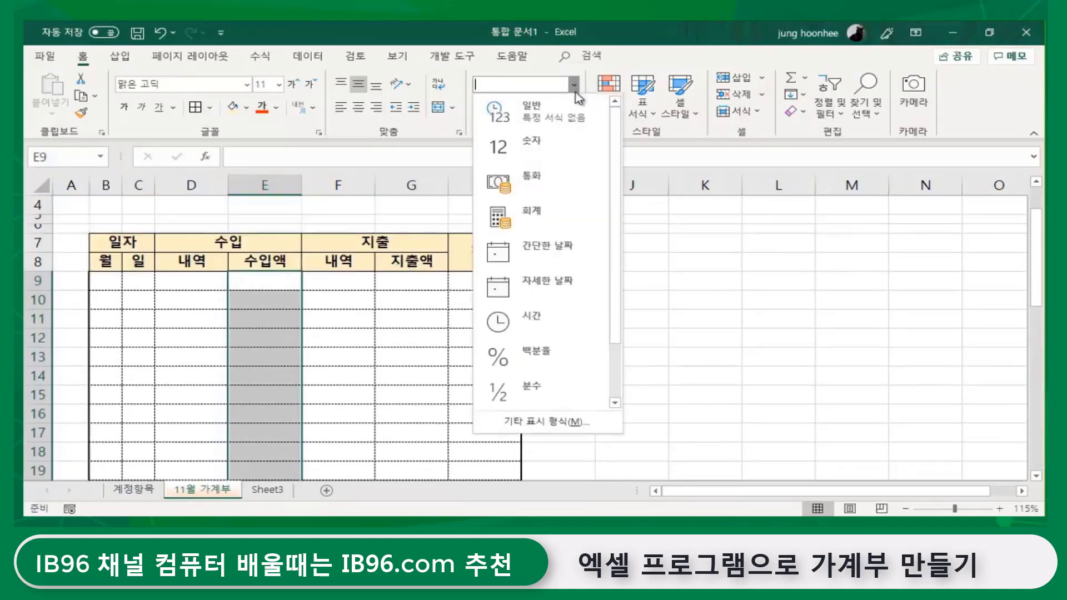
click(543, 217)
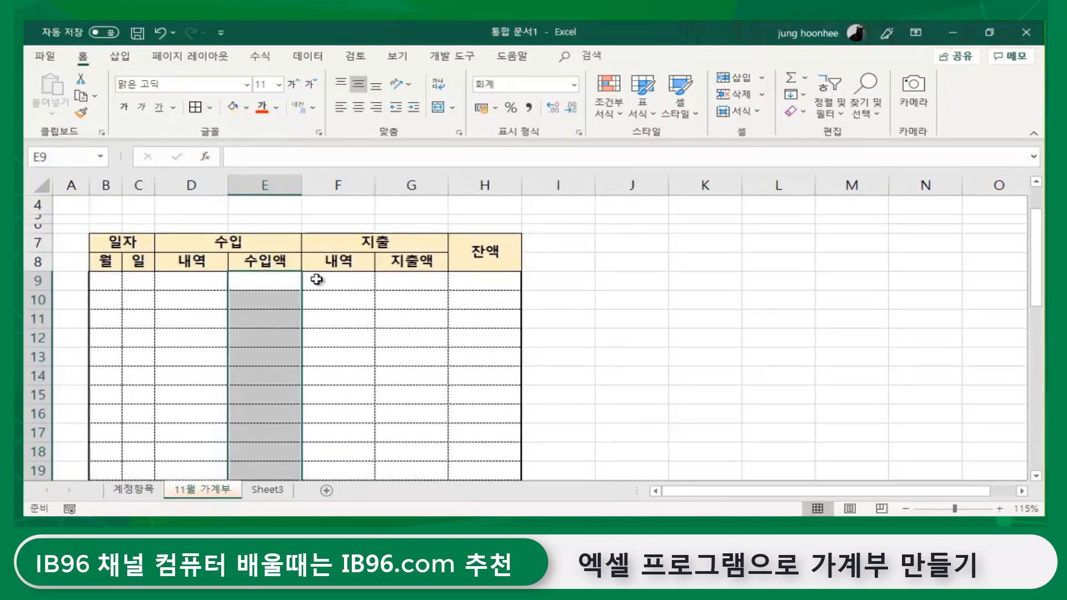
click(362, 113)
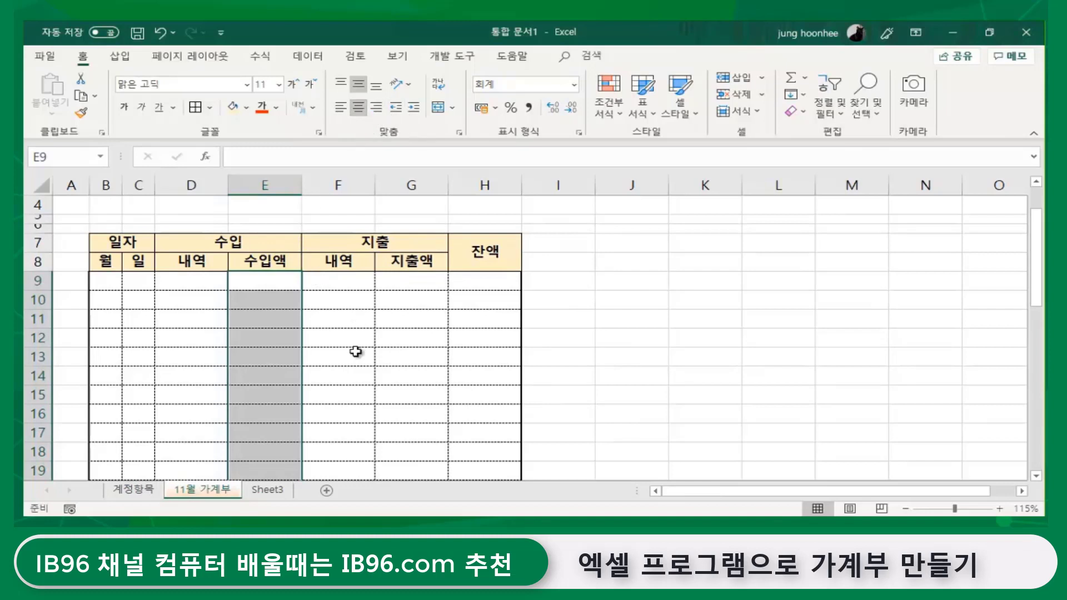
Copy the 수입액 column's formatting to the 지출액 and 잔액 columns from row 9 down with Format Painter
click(82, 115)
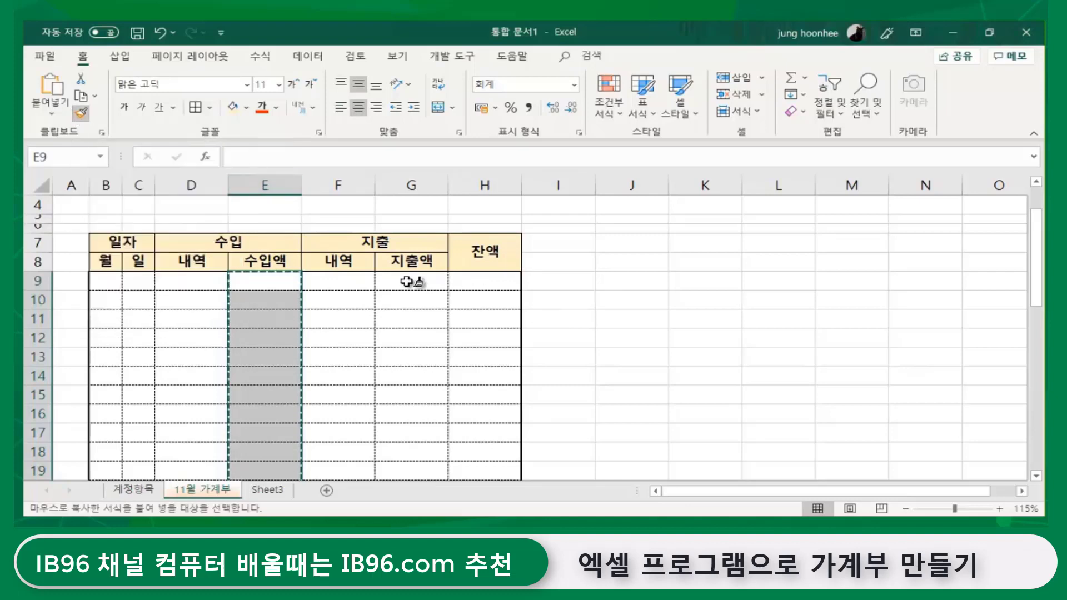
mouse_move(407, 282)
mouse_down()
mouse_move(493, 279)
mouse_move(498, 494)
mouse_move(482, 493)
mouse_move(490, 436)
mouse_up()
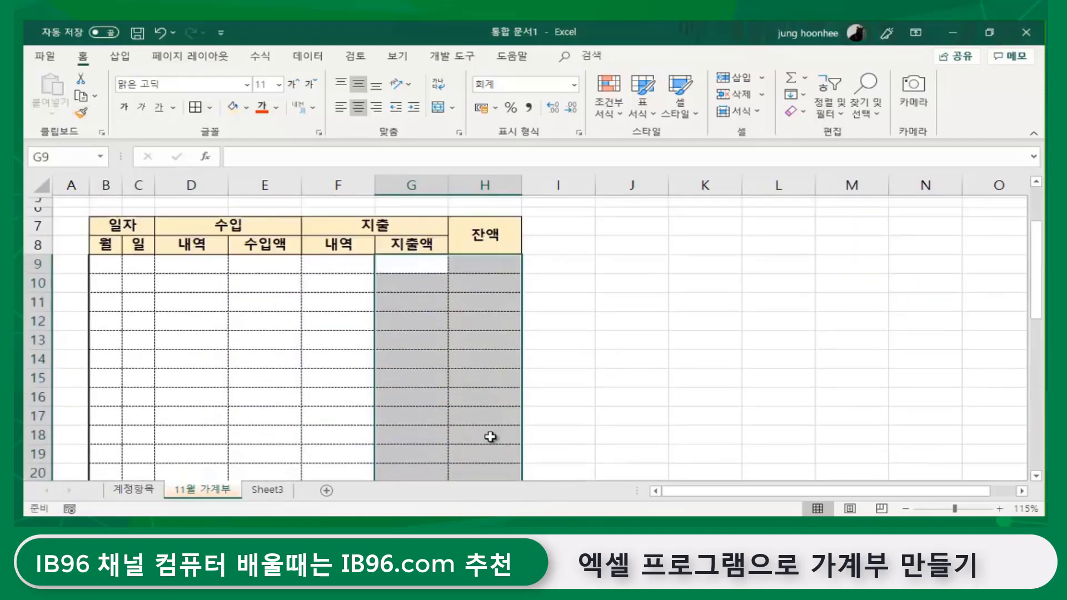
scroll(490, 437, up, 1)
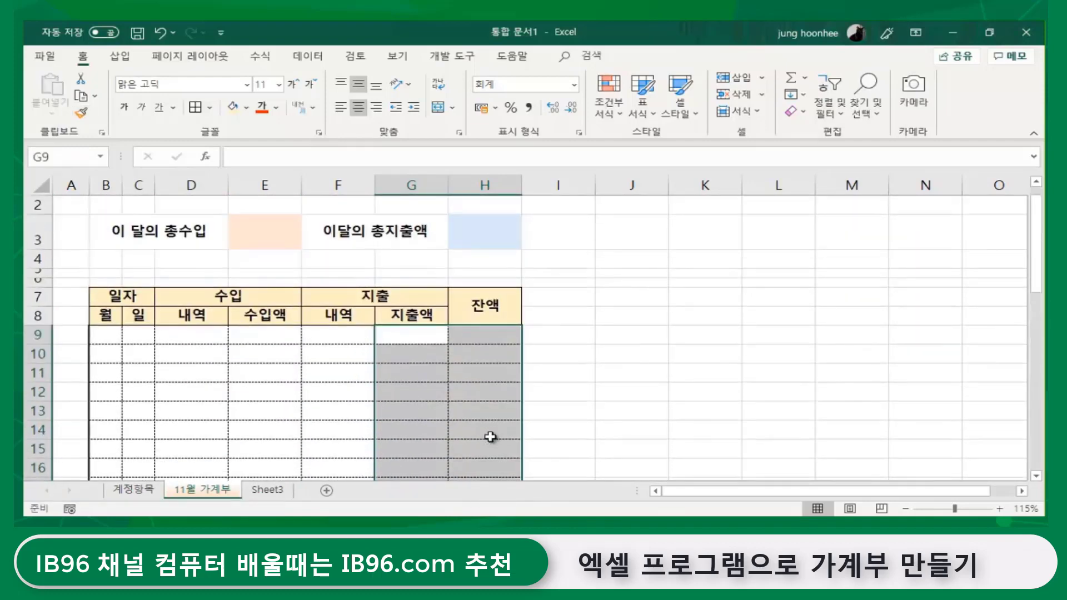
click(561, 353)
click(433, 334)
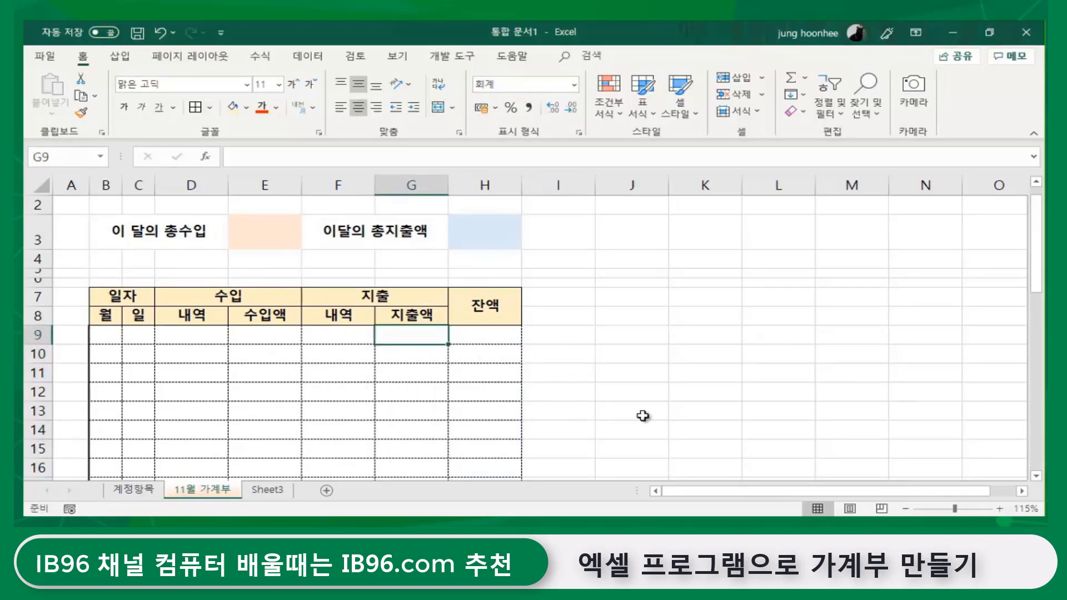
click(622, 386)
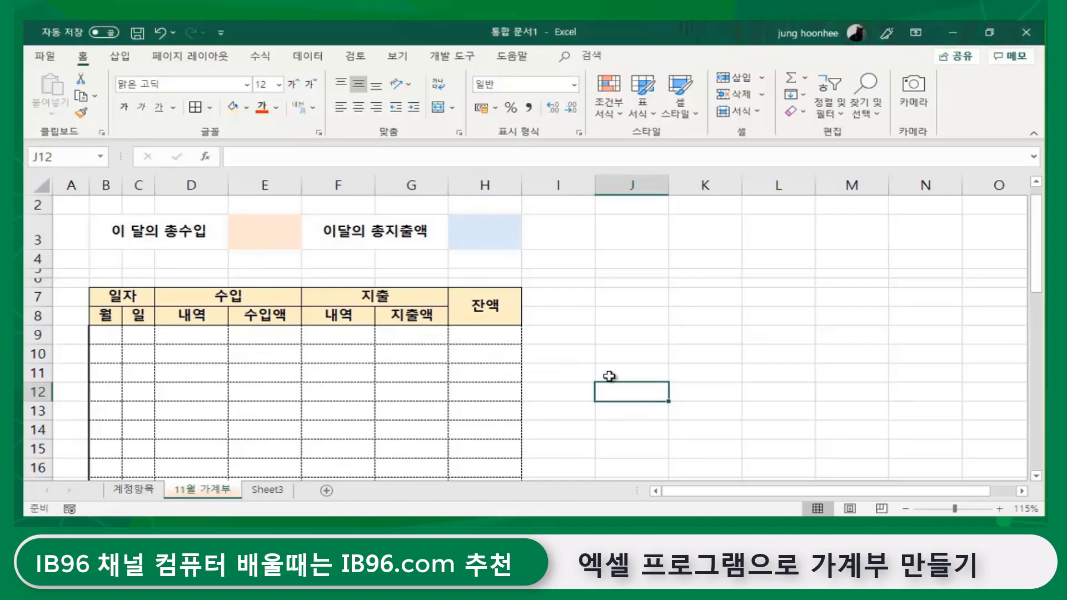
Enter the first entry's date in row 9 with 11 as the month and 1 as the day
click(113, 337)
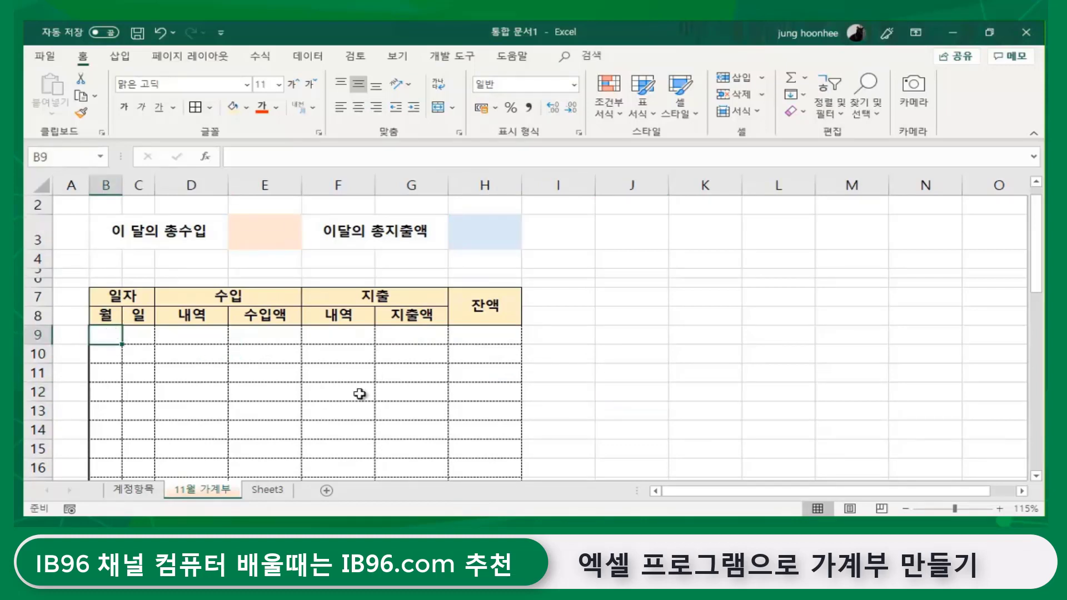
text(11)
key(Tab)
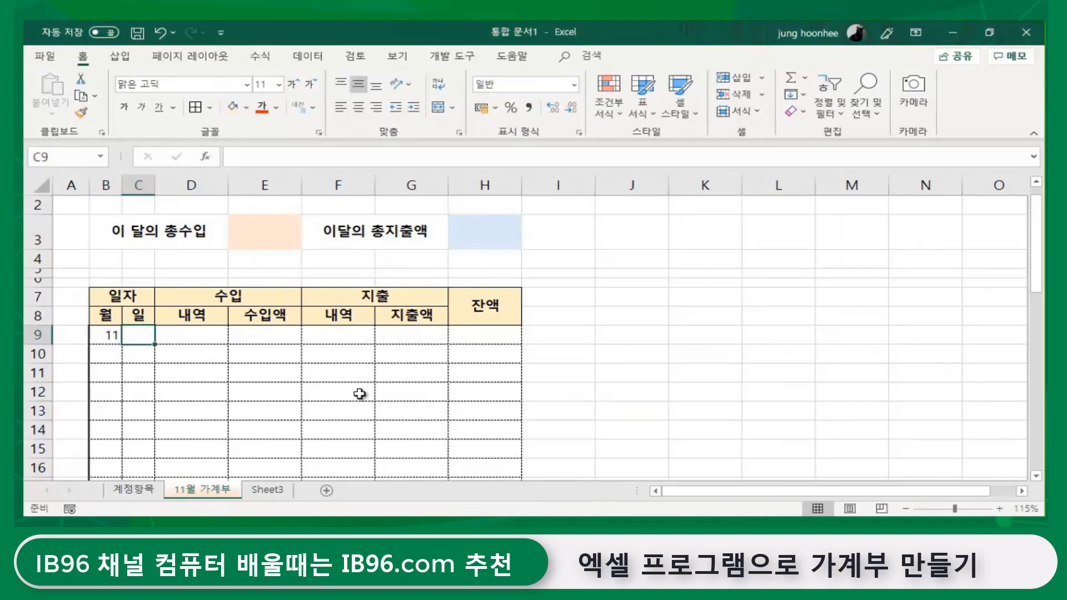
text(1)
key(Tab)
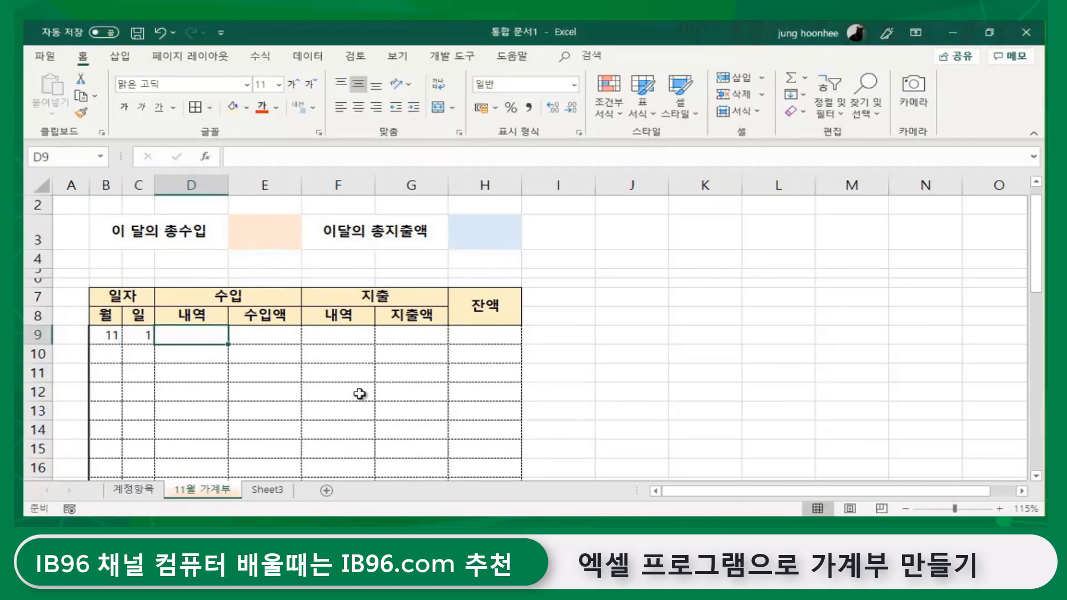
Enter 이월잔액 as the income item in D9 with an income amount of 178000 in E9
text(이월ㅈ)
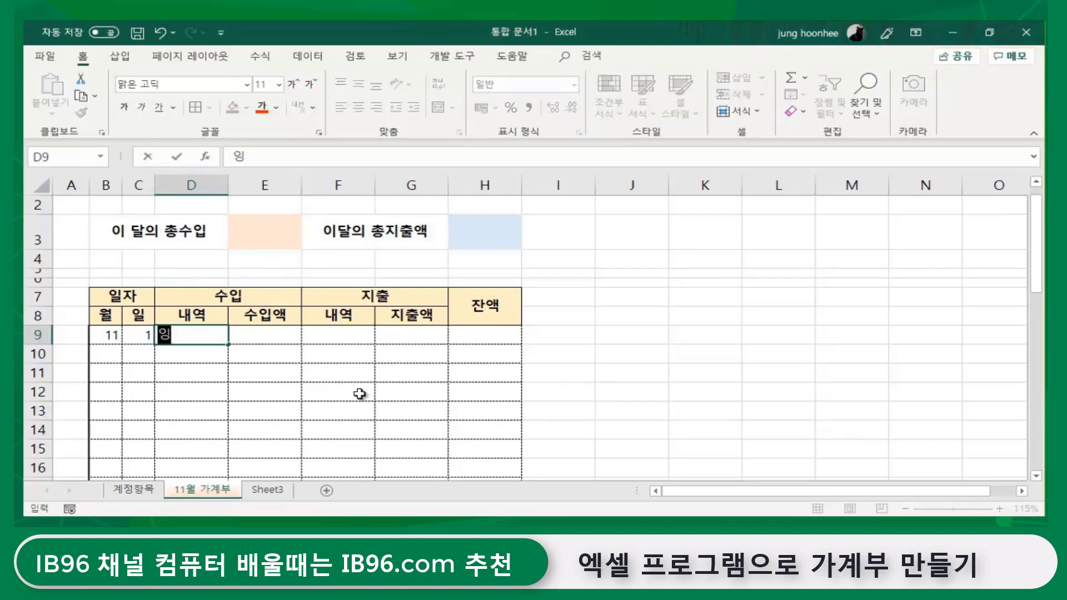
text(잔액)
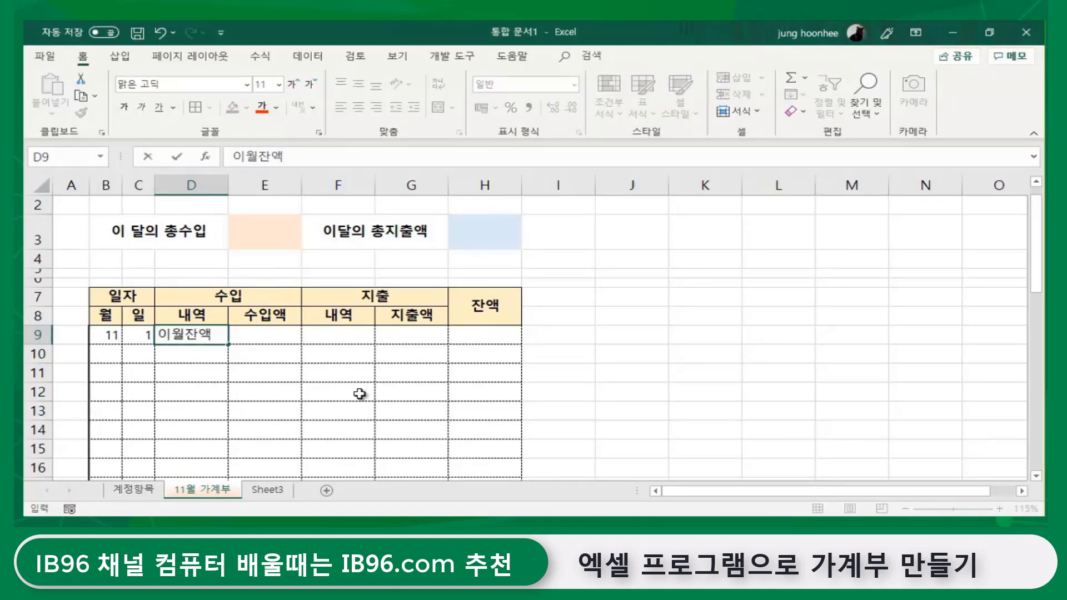
key(Tab)
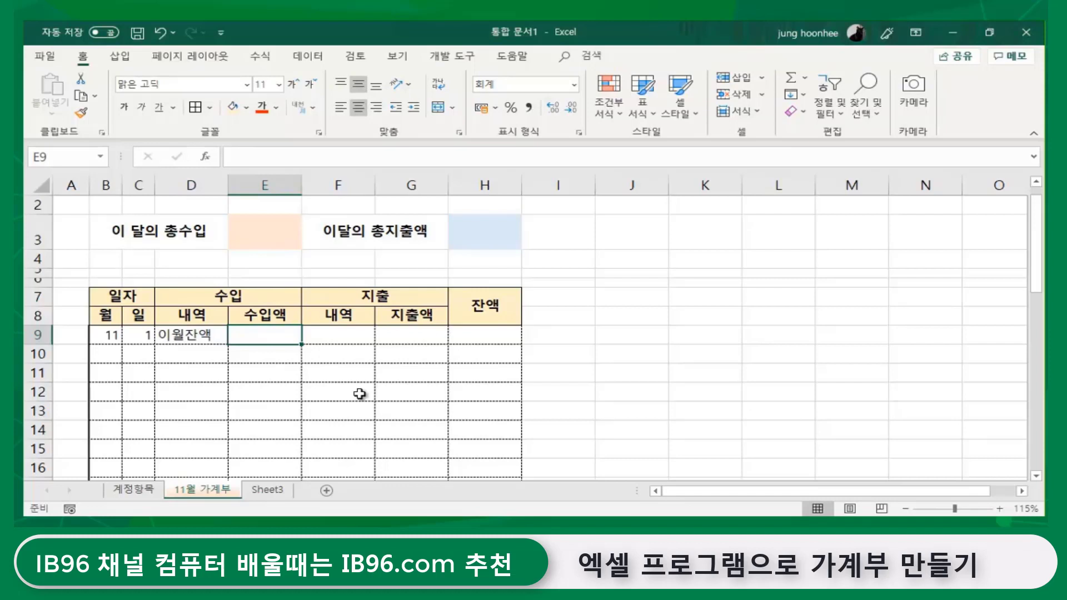
text(1)
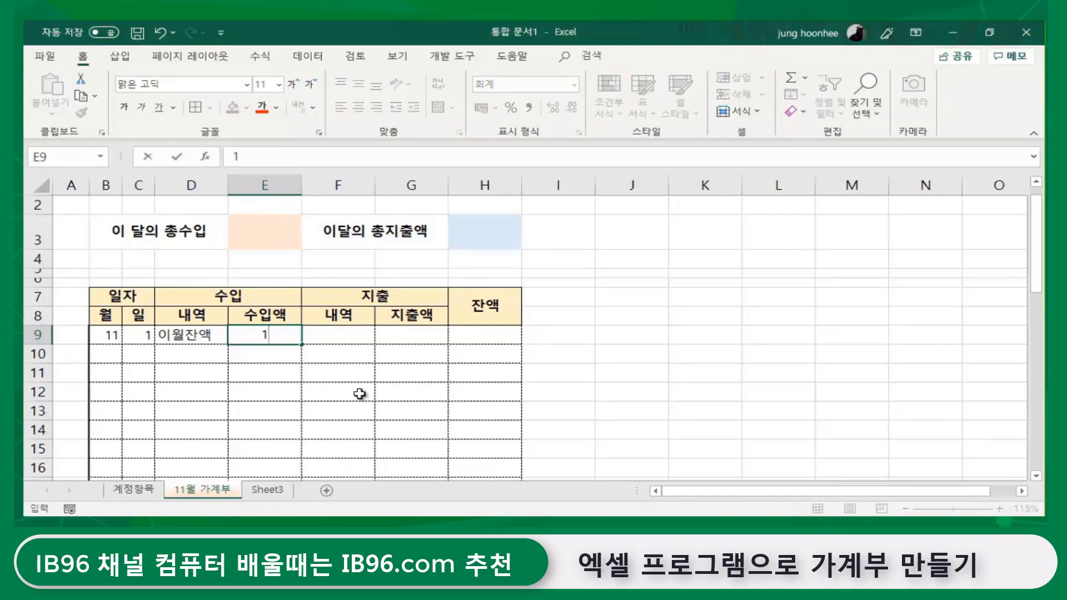
text(78000)
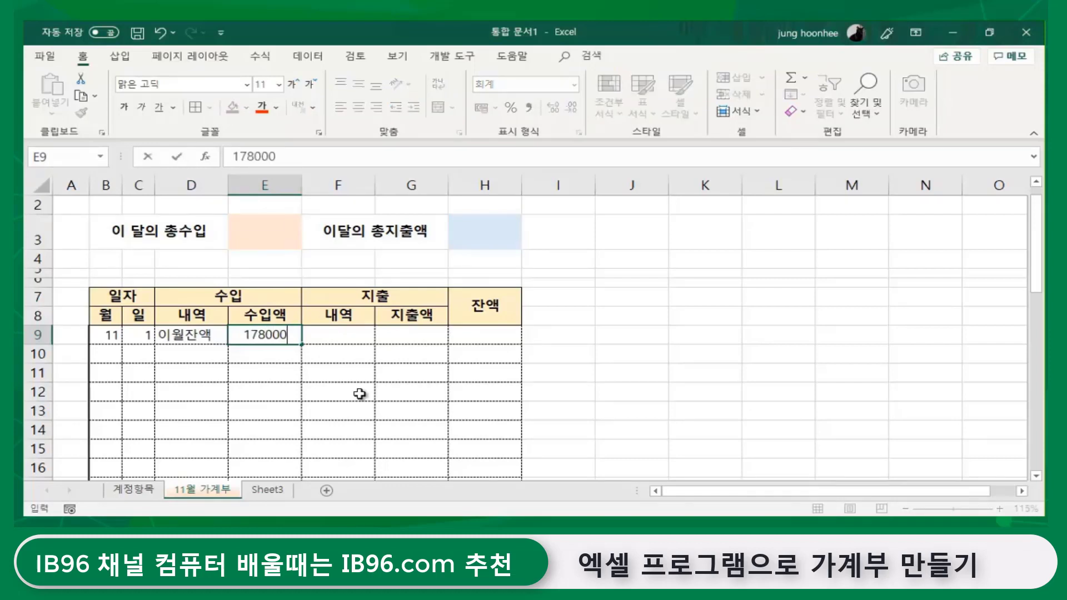
key(Return)
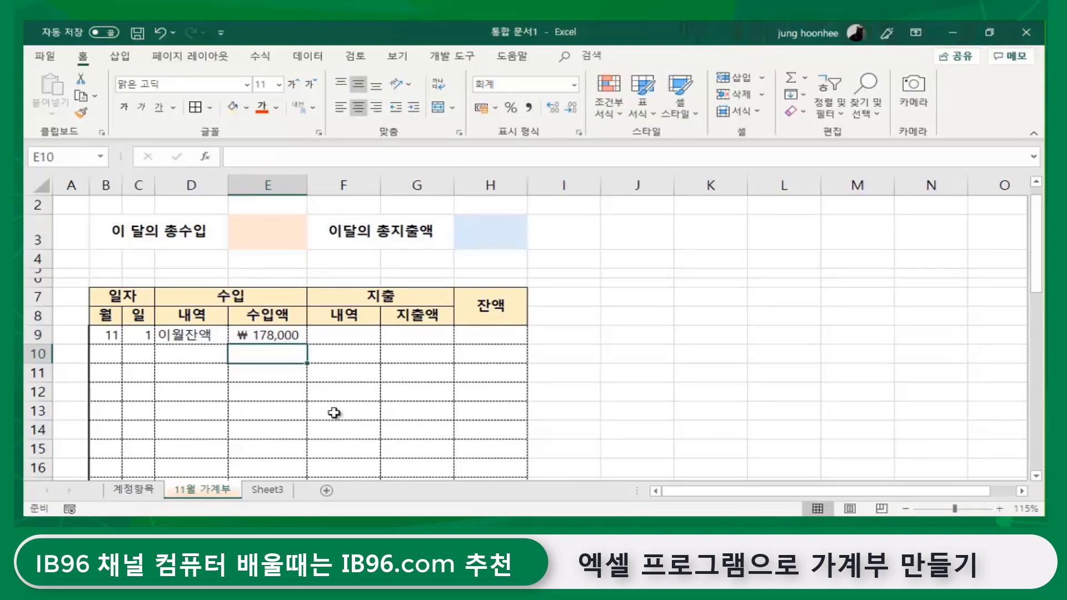
click(277, 336)
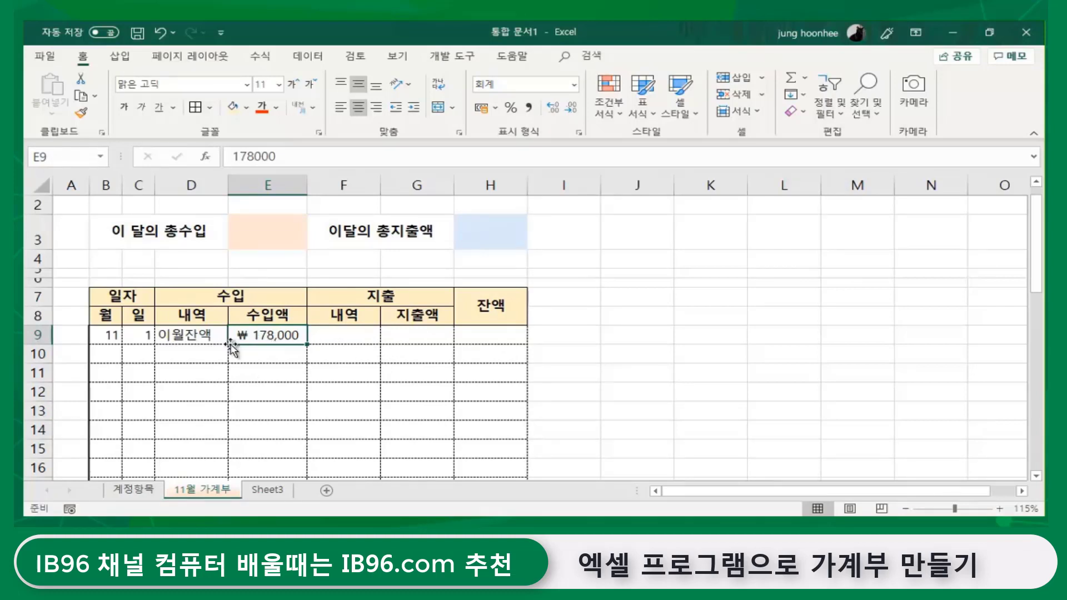
click(500, 334)
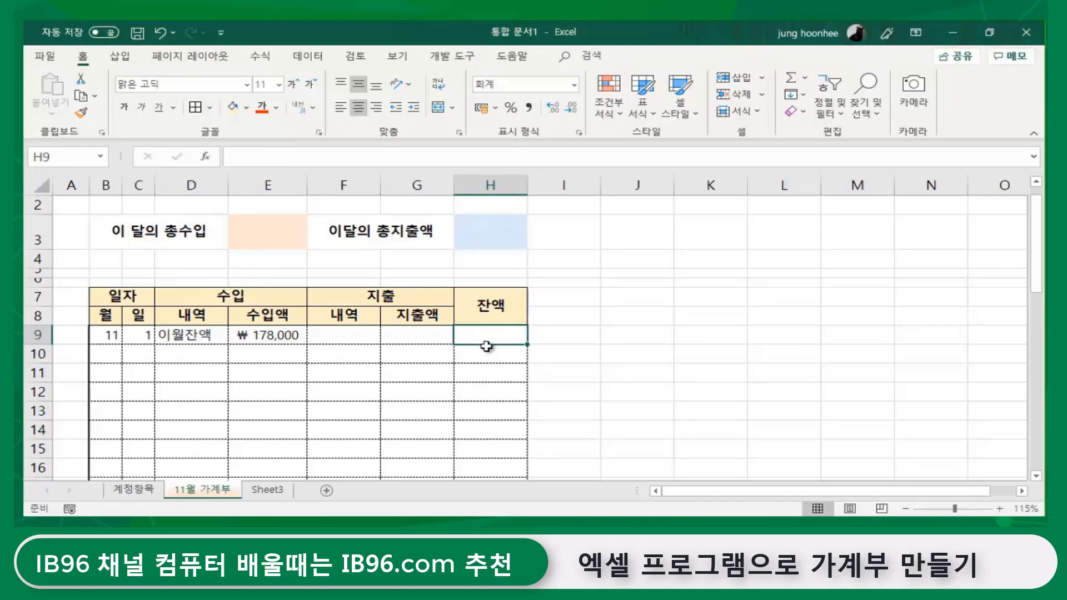
click(287, 338)
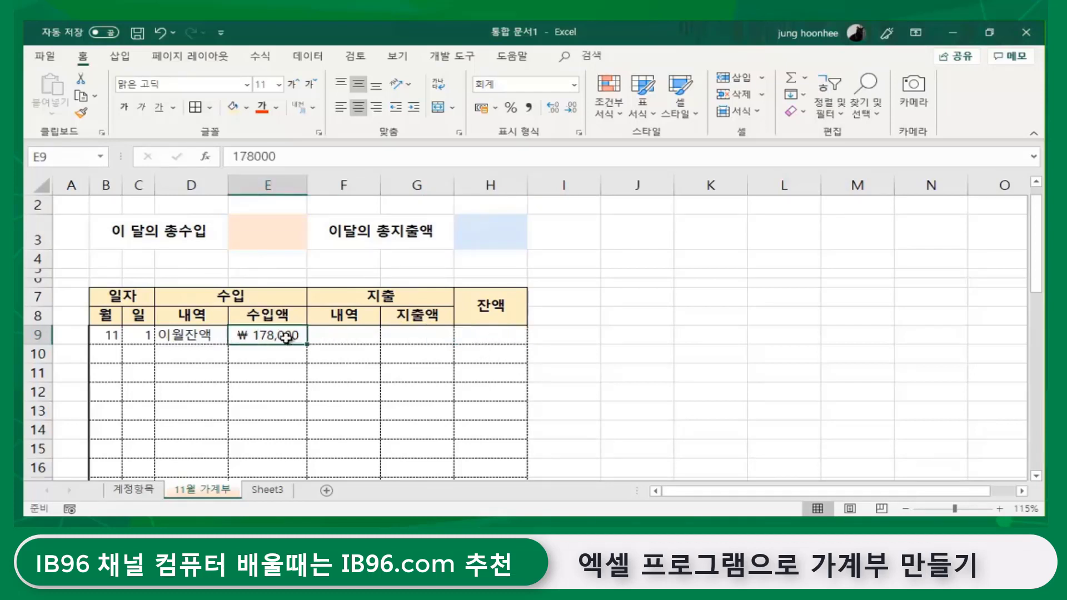
click(488, 335)
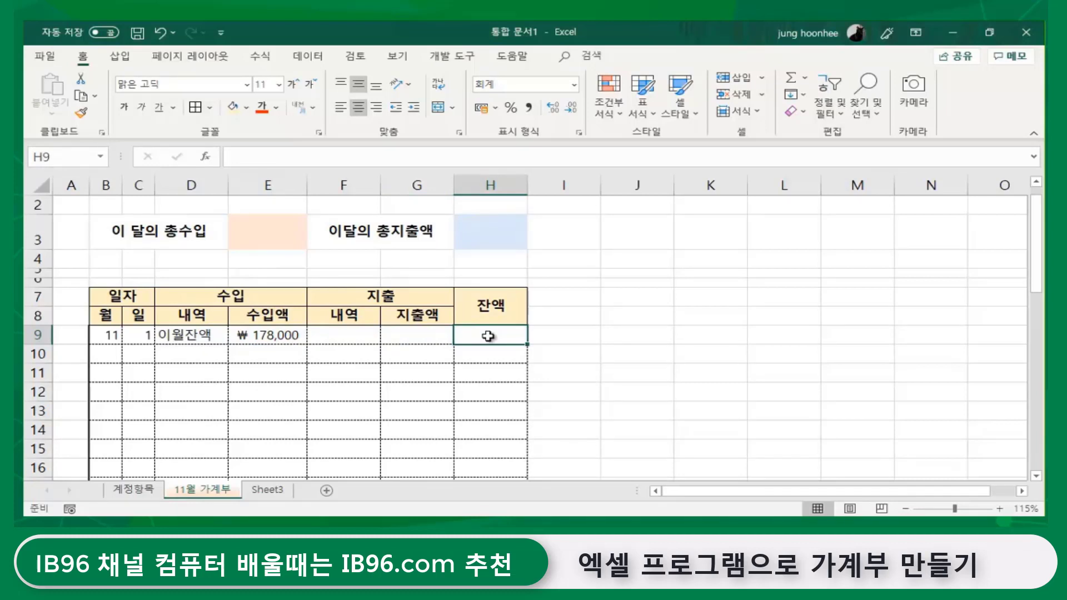
Enter 2 as the day in C10, leaving the month cell B10 blank
click(109, 354)
text(11)
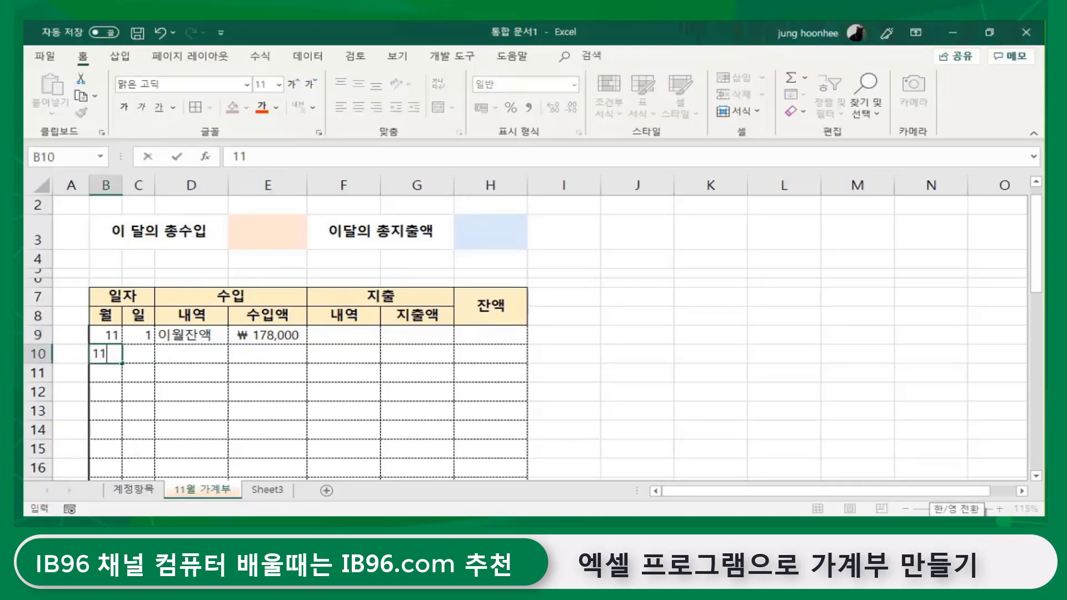
key(Tab)
text(2)
key(Tab)
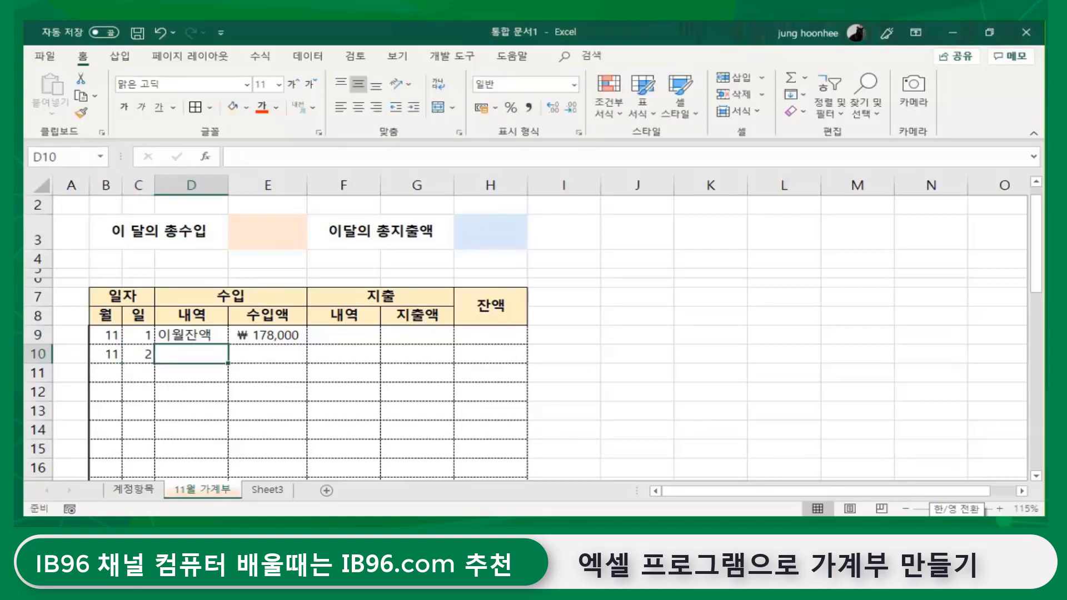
click(108, 355)
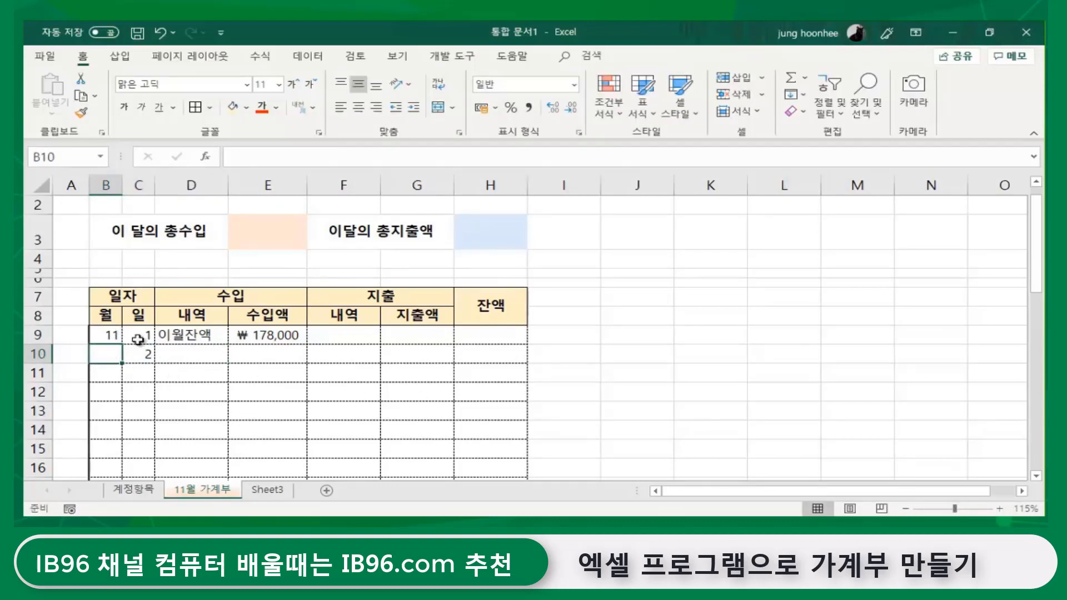
click(196, 360)
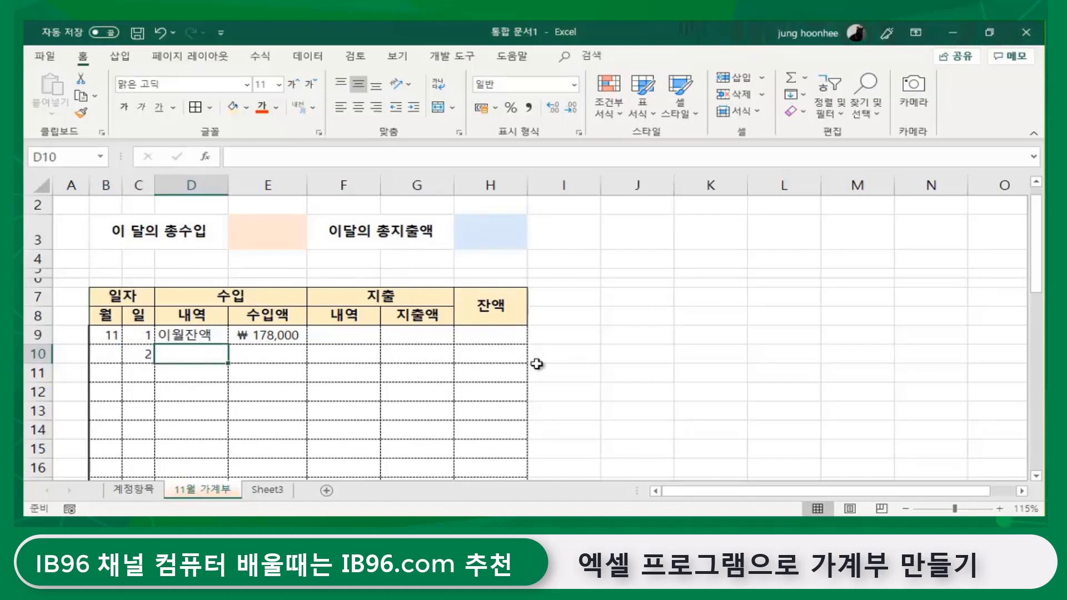
click(326, 356)
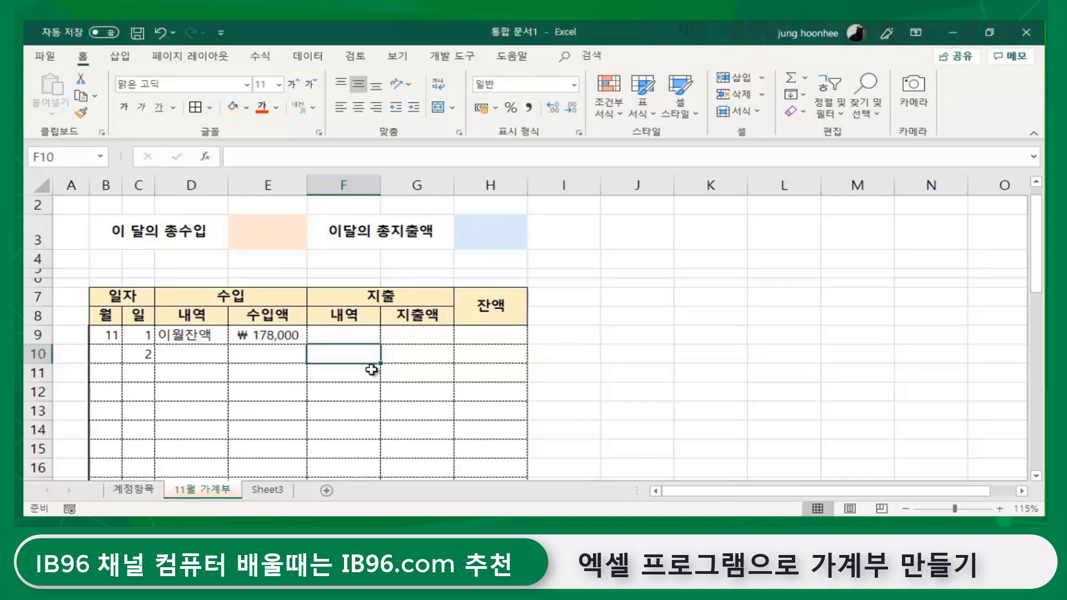
text(반찬)
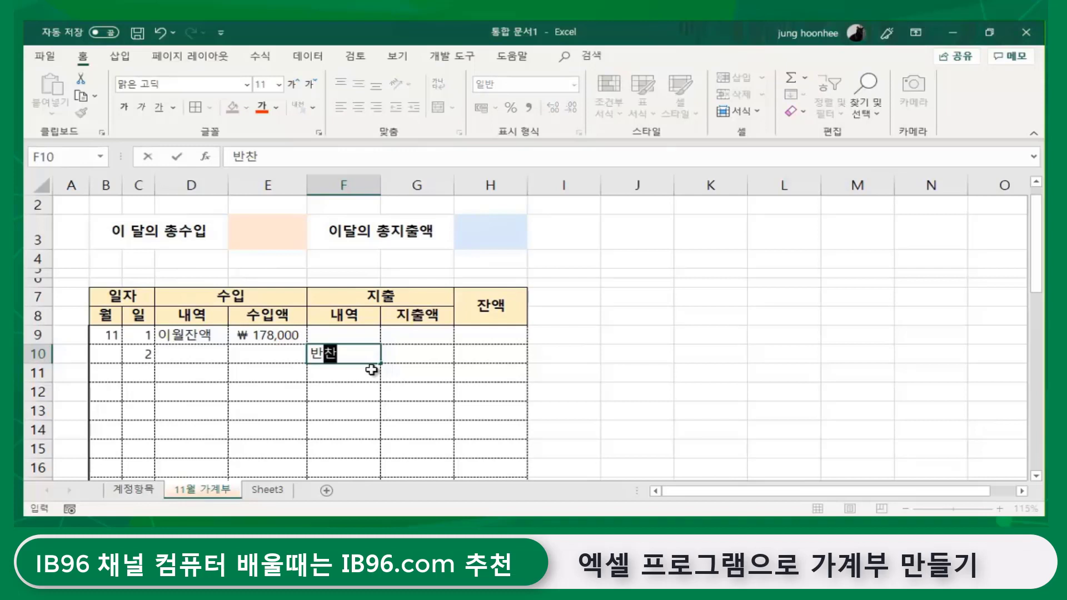
key(BackSpace)
key(BackSpace)
key(BackSpace)
key(BackSpace)
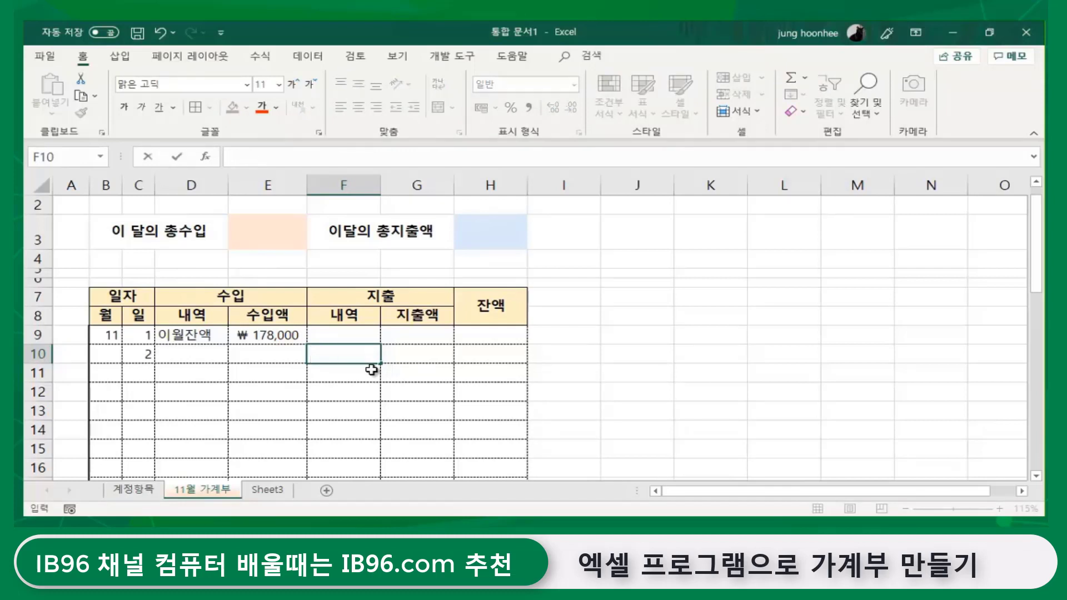
click(769, 426)
Review the expense items in B4:B19 of the 계정항목 sheet and return to the 11월 가계부 sheet
click(344, 333)
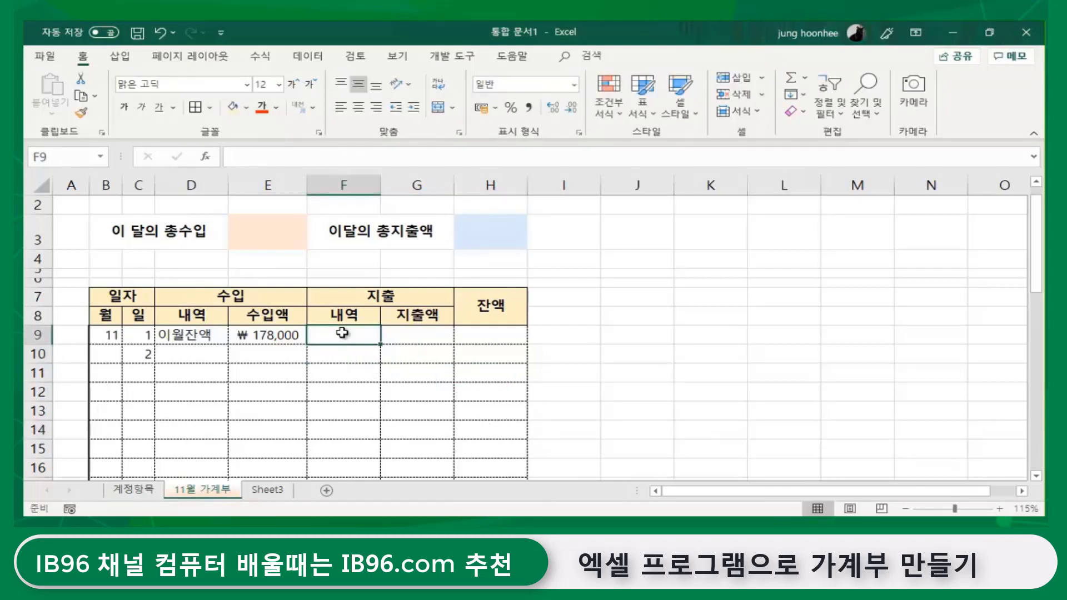
drag(341, 332, 348, 411)
click(657, 368)
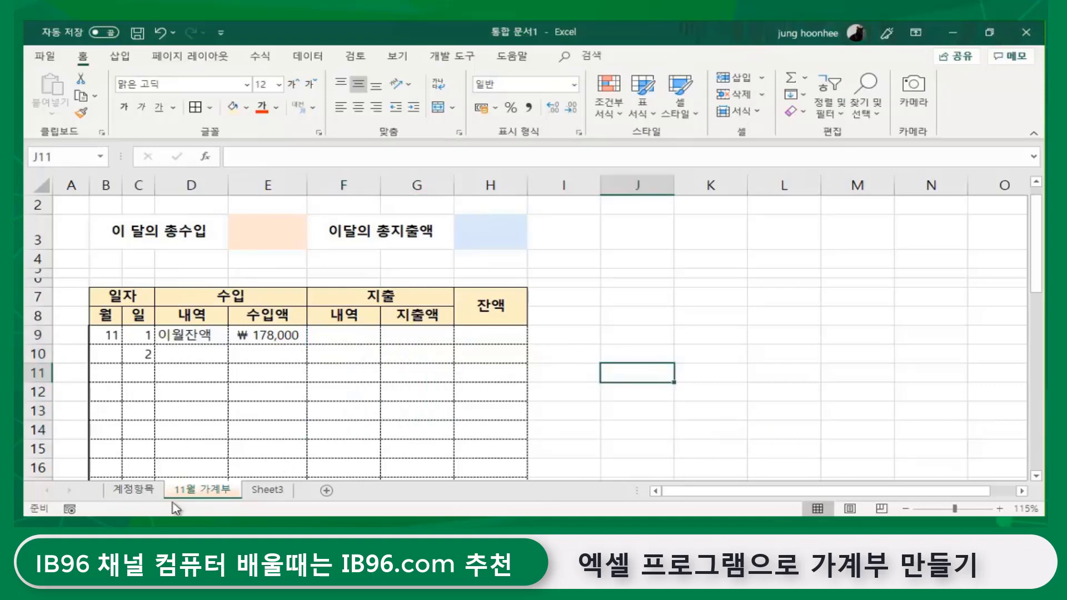
click(124, 492)
drag(213, 284, 215, 472)
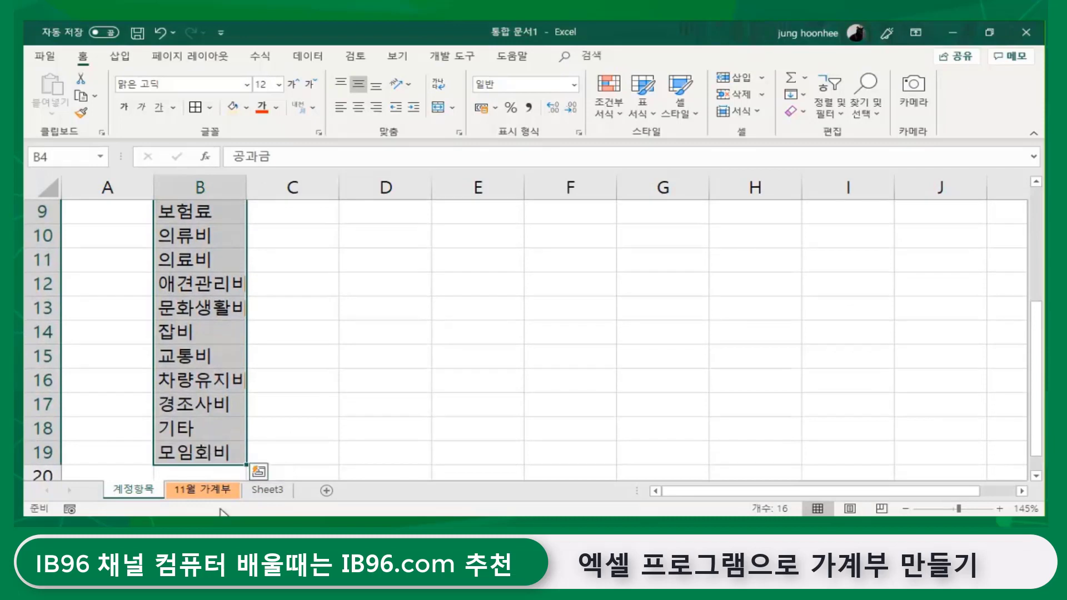
click(215, 491)
click(342, 335)
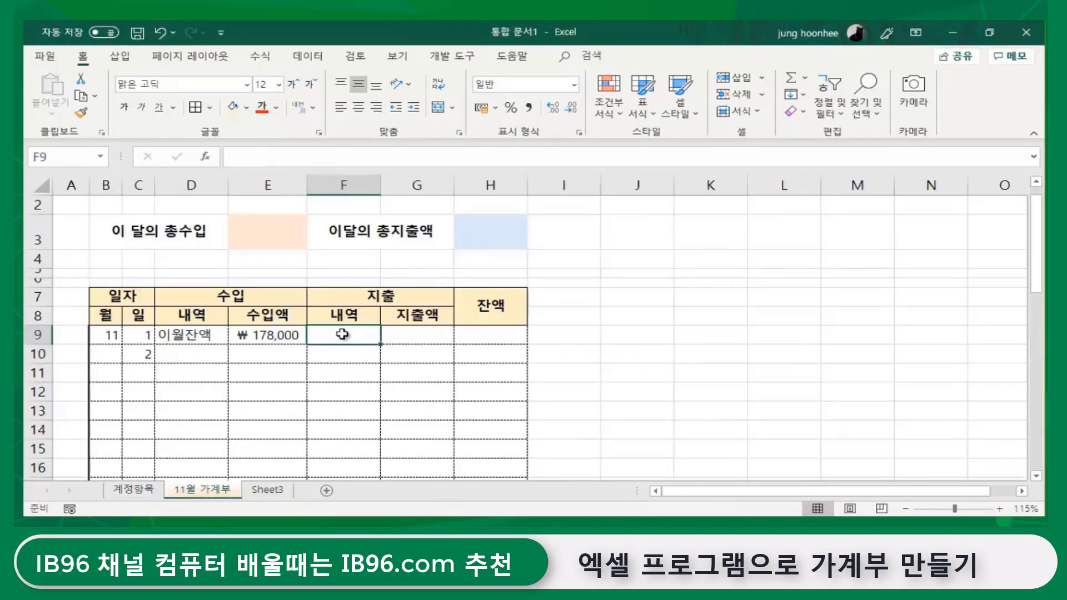
click(354, 368)
key(Down)
key(Down)
key(Down)
key(Down)
key(Down)
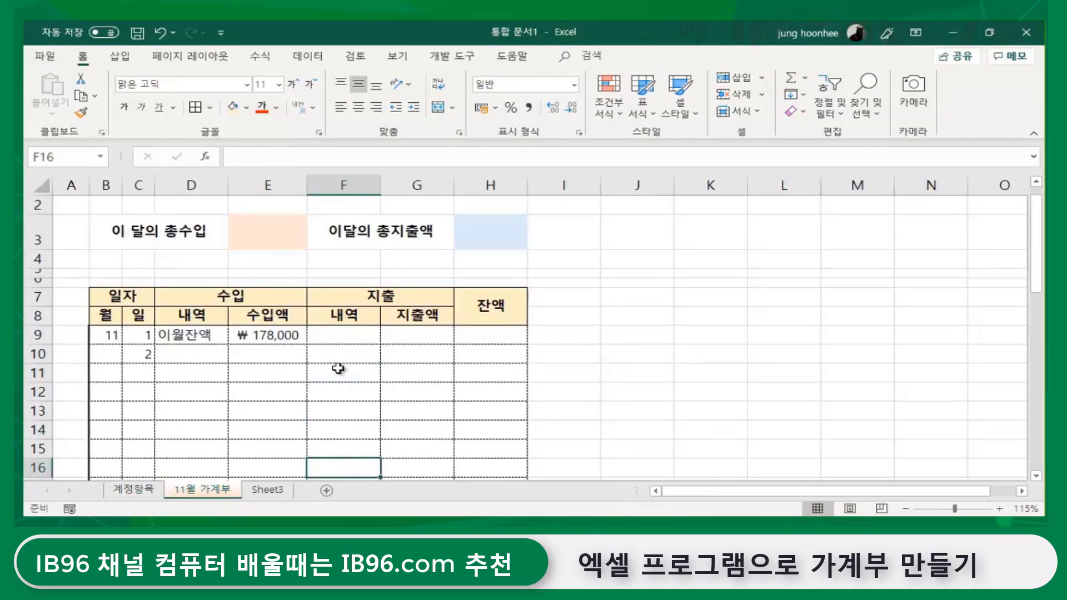
click(362, 339)
key(Down)
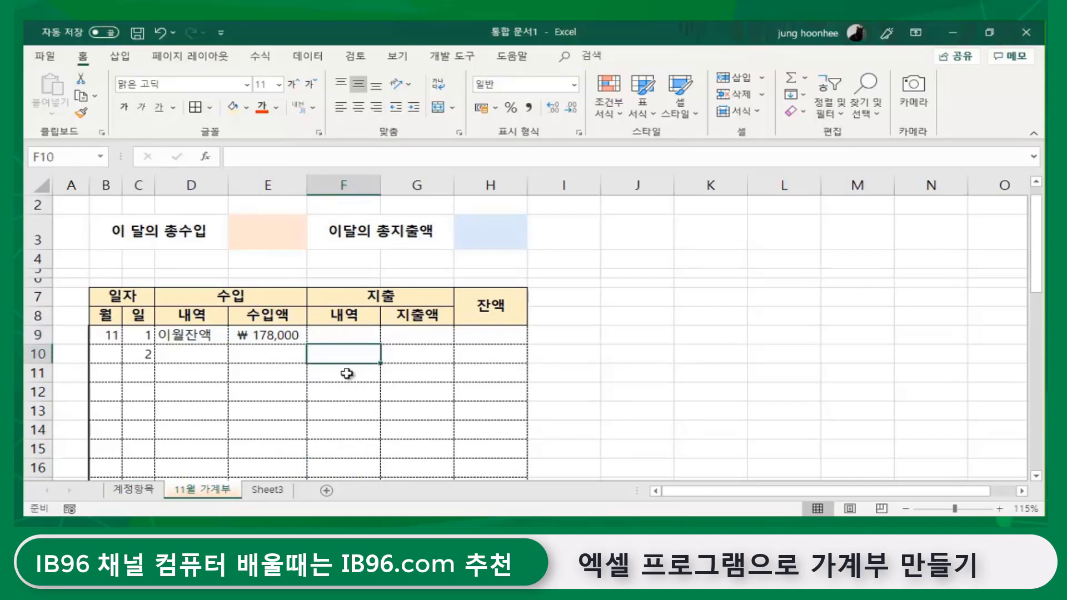
key(Down)
key(Down)
key(Down)
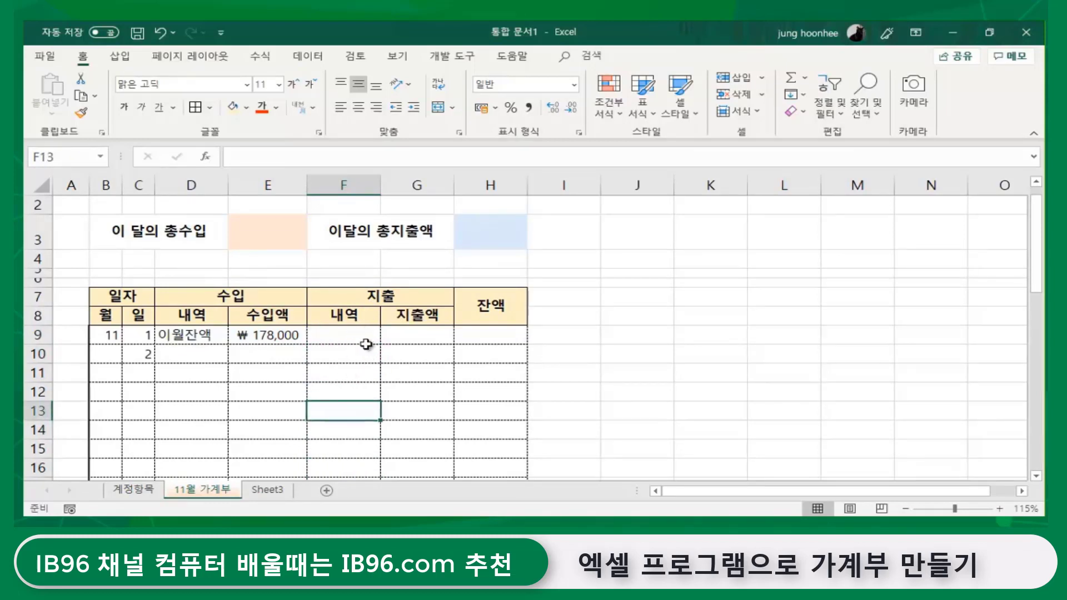
click(913, 405)
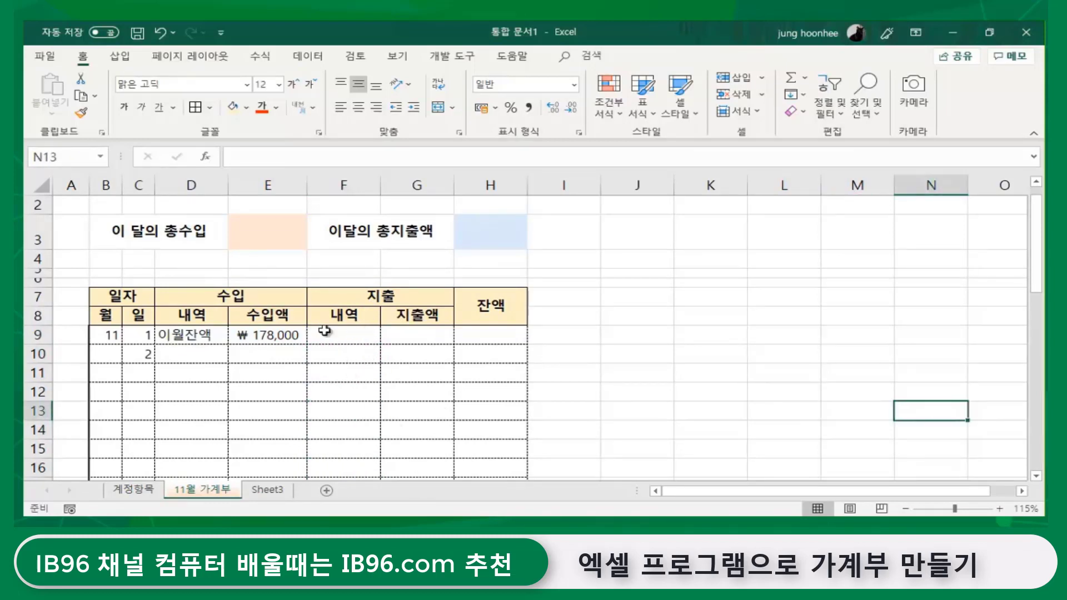
click(347, 336)
key(Right)
key(Right)
key(Right)
key(Right)
key(Right)
key(Down)
key(Down)
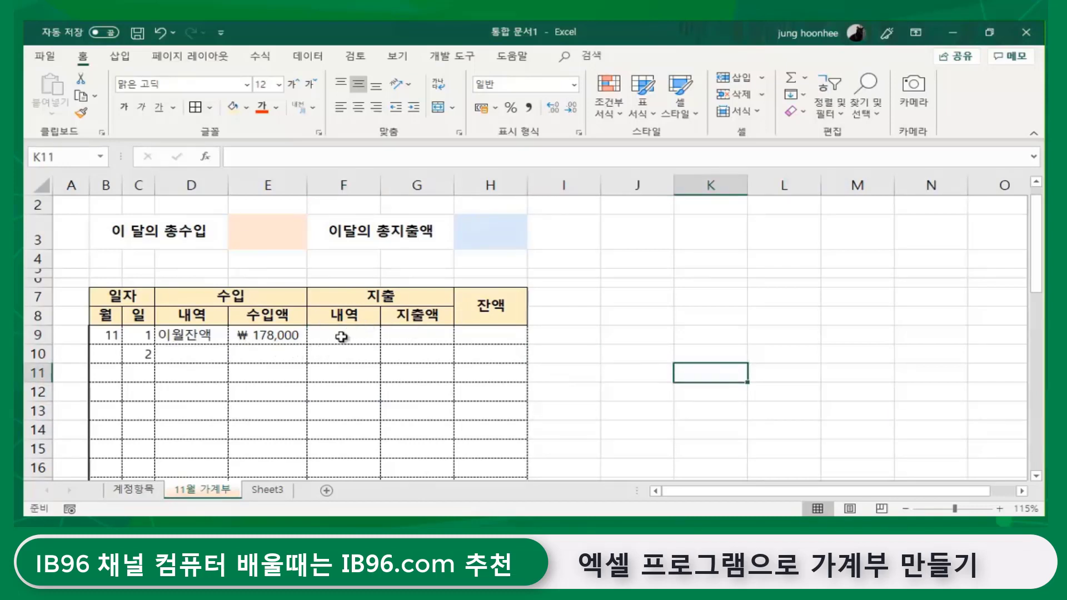
click(342, 336)
drag(342, 335, 347, 429)
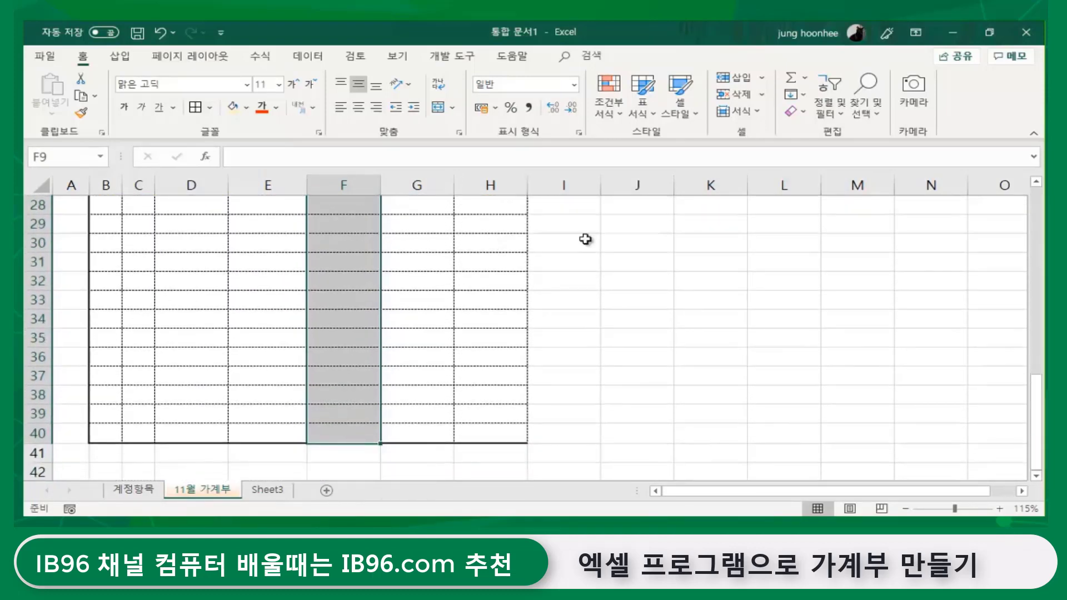
click(300, 60)
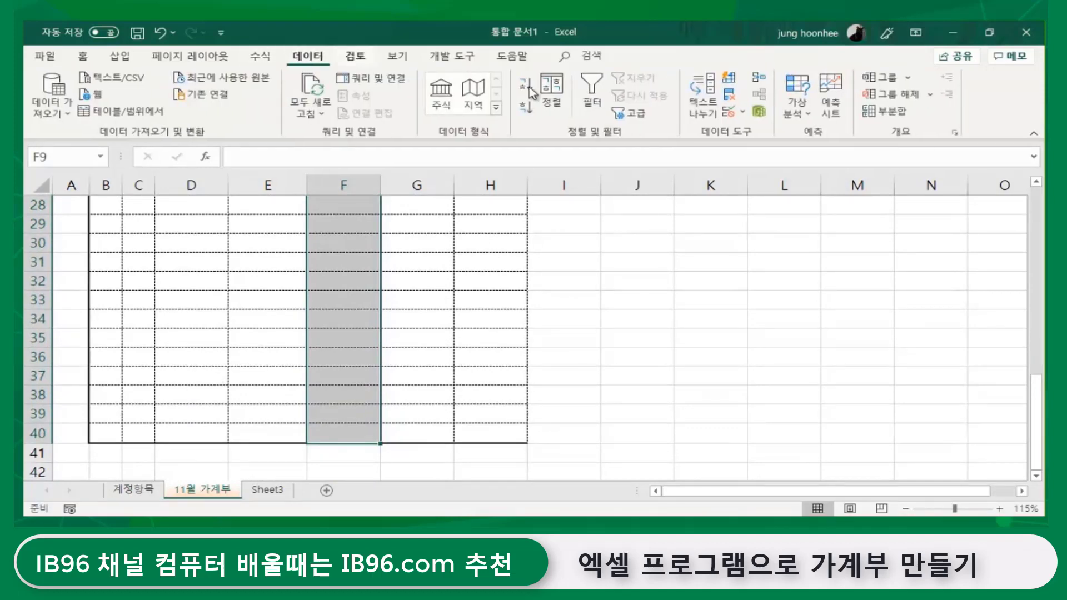
click(730, 113)
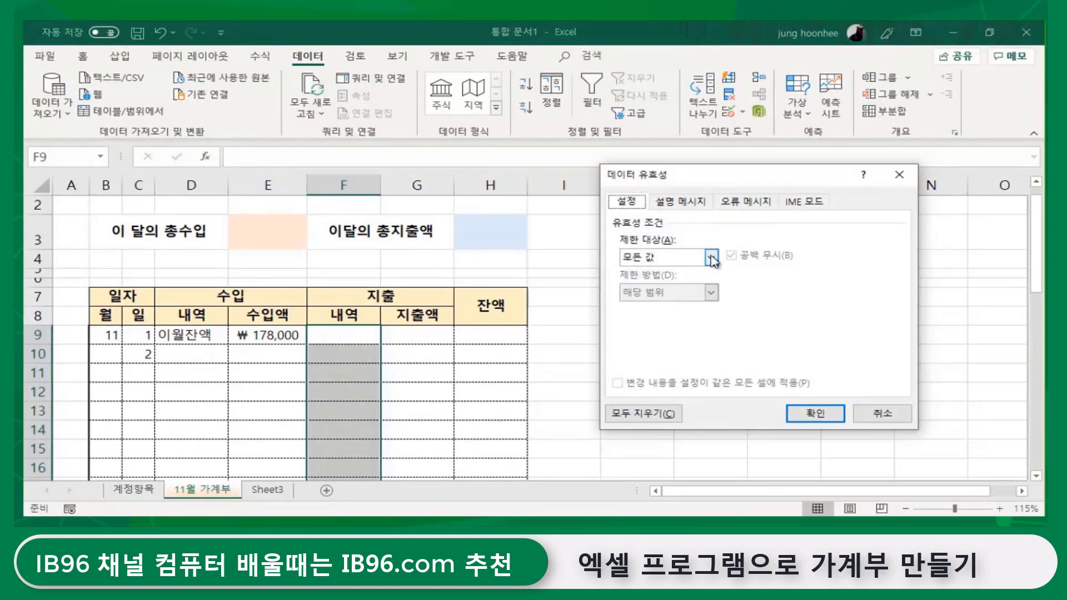
click(636, 259)
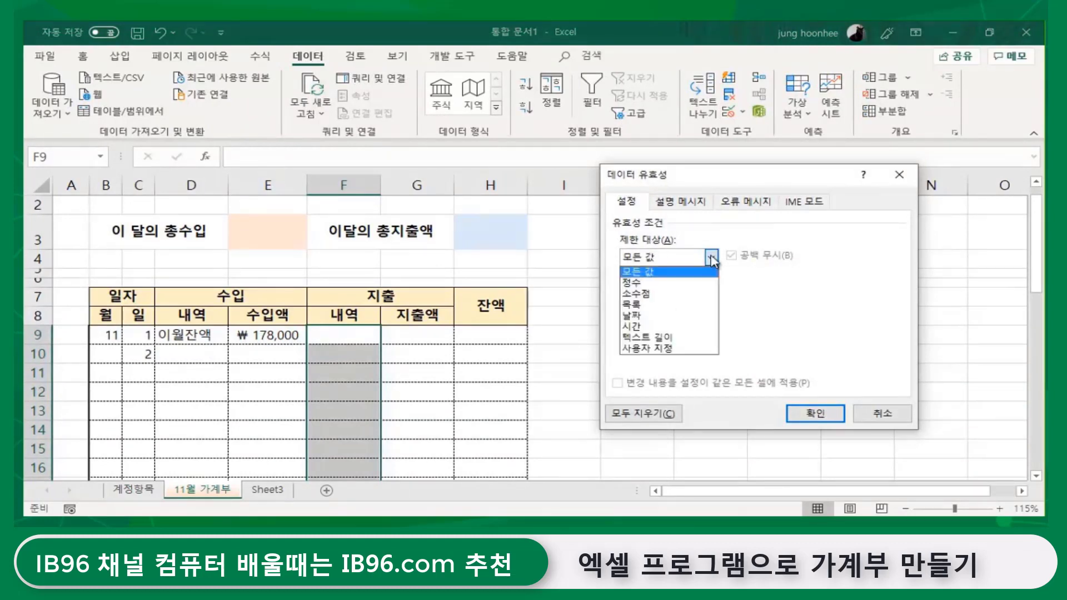
click(645, 305)
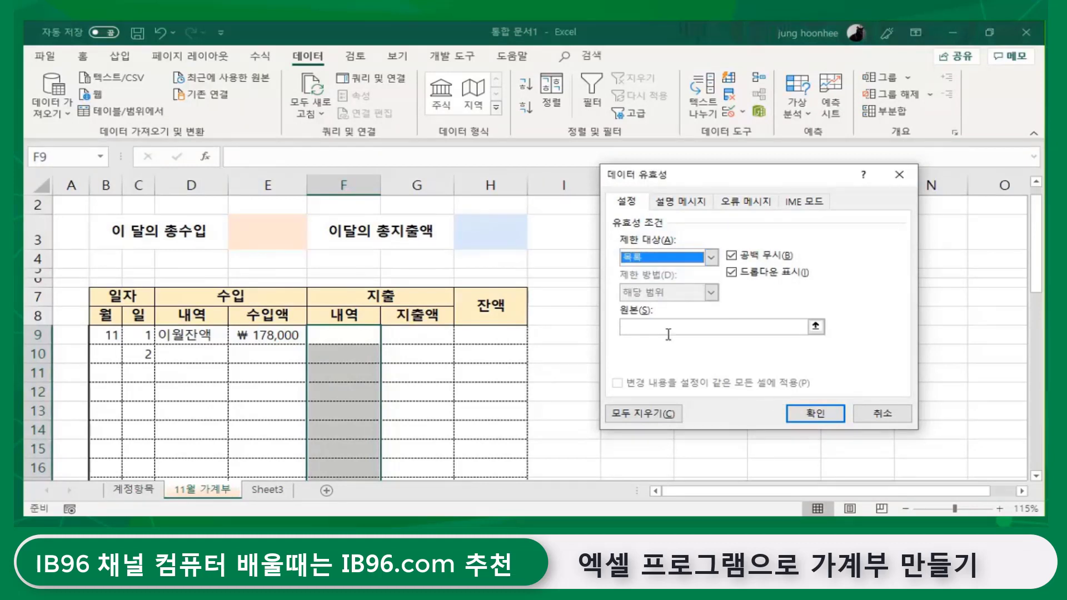
click(648, 327)
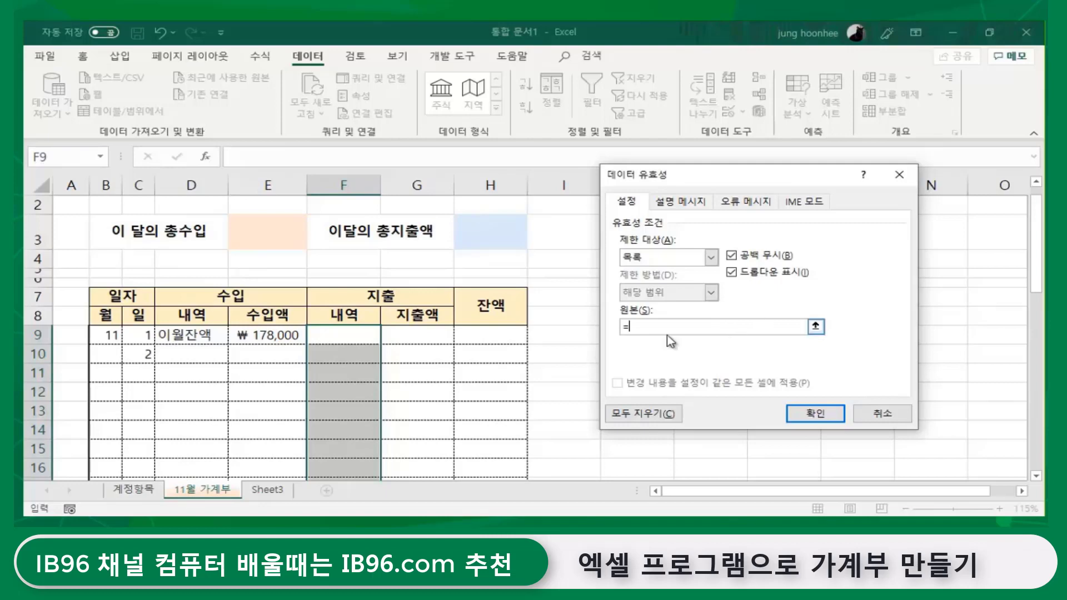
click(136, 489)
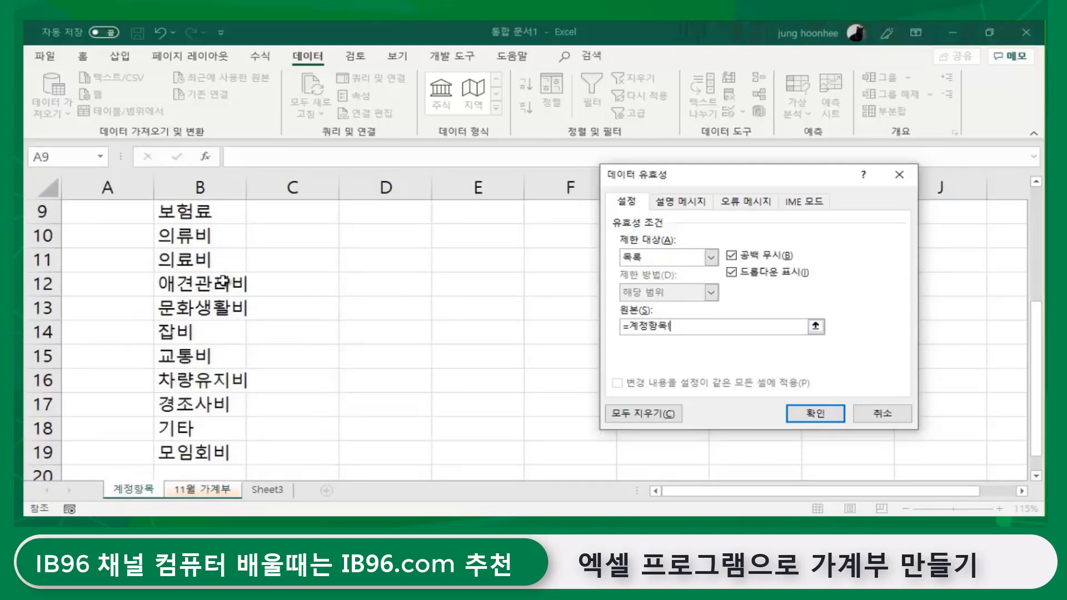
scroll(224, 283, up, 3)
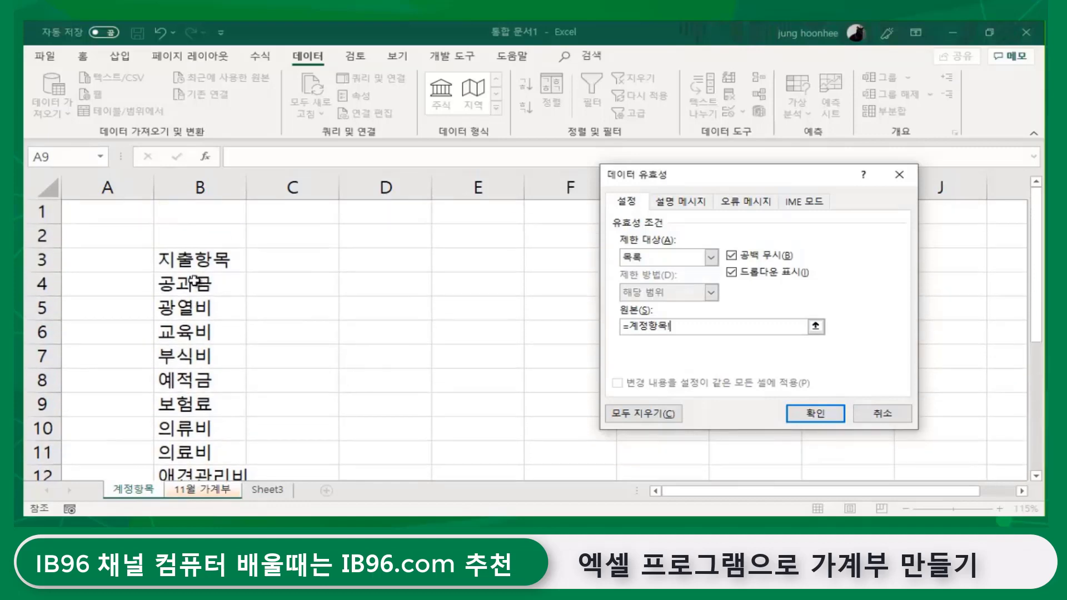
drag(193, 281, 239, 430)
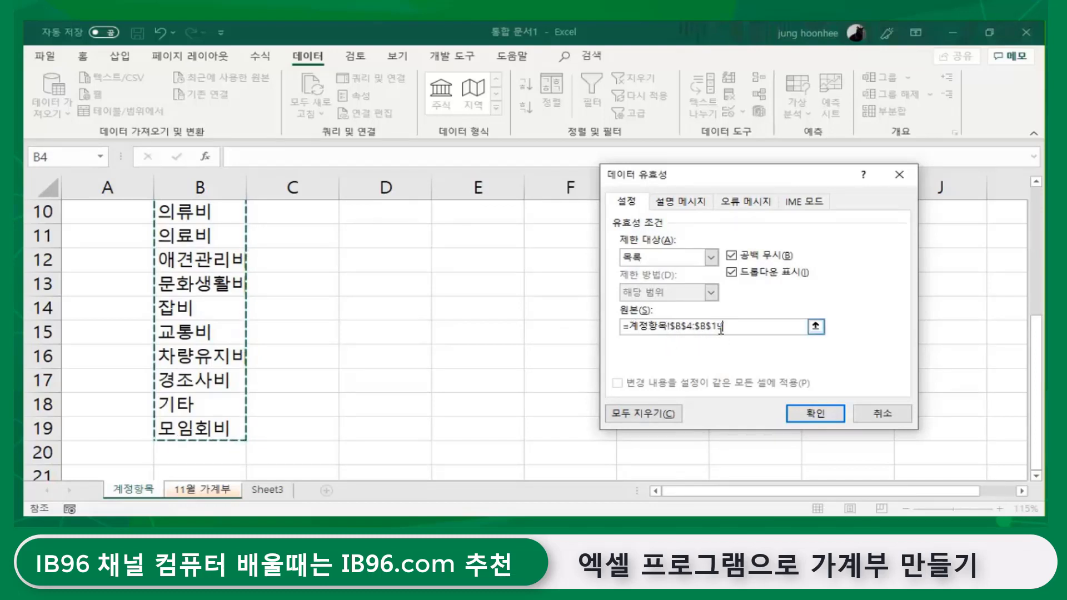
click(881, 414)
click(623, 360)
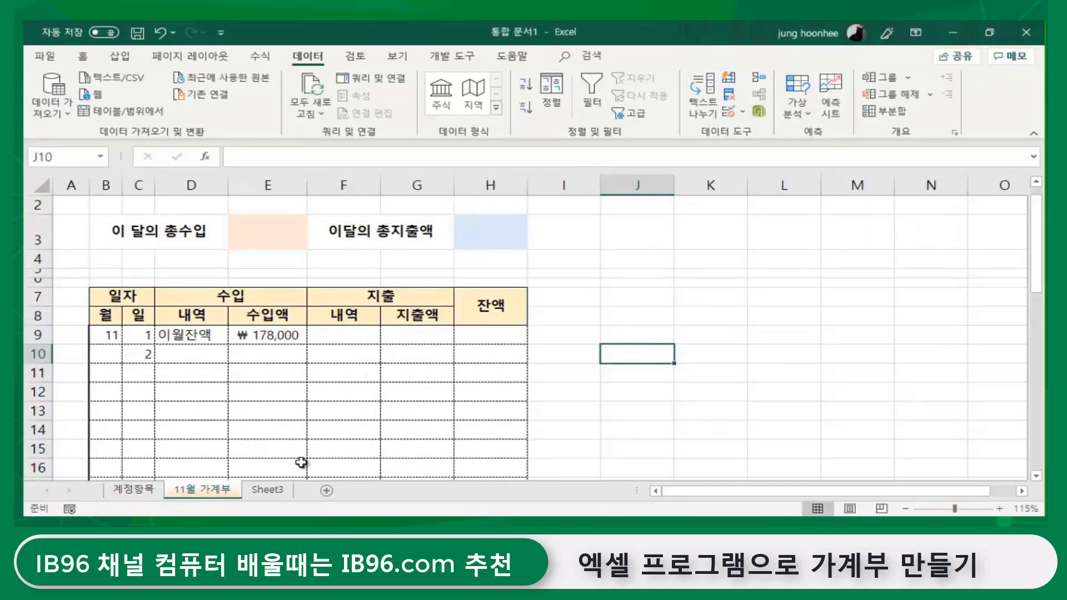
Name the expense item range B4:B19 on the 계정항목 sheet 지출
click(133, 490)
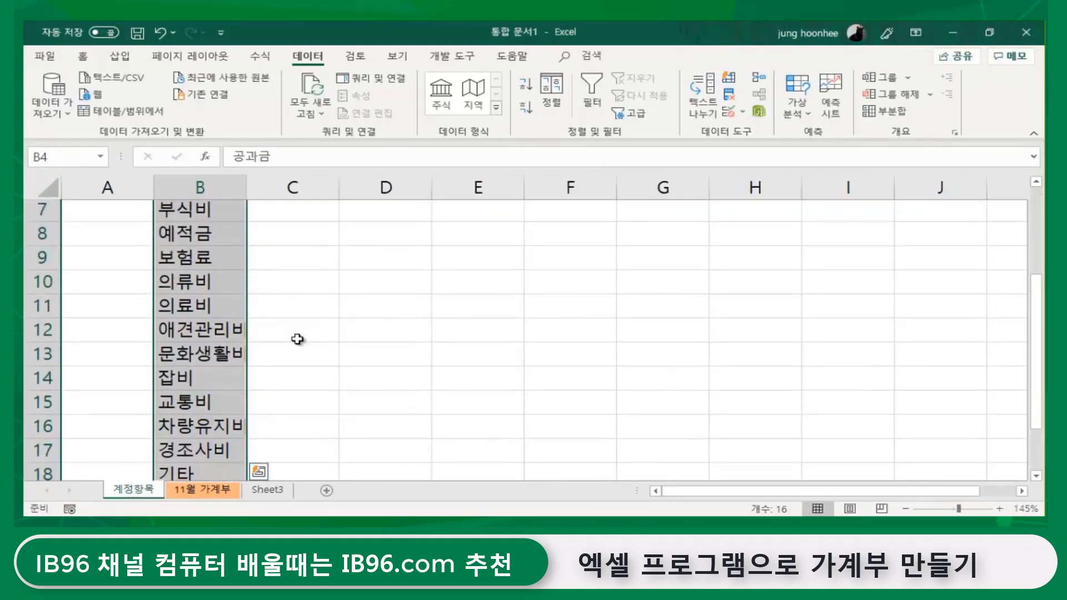
scroll(298, 339, up, 2)
scroll(213, 282, down, 4)
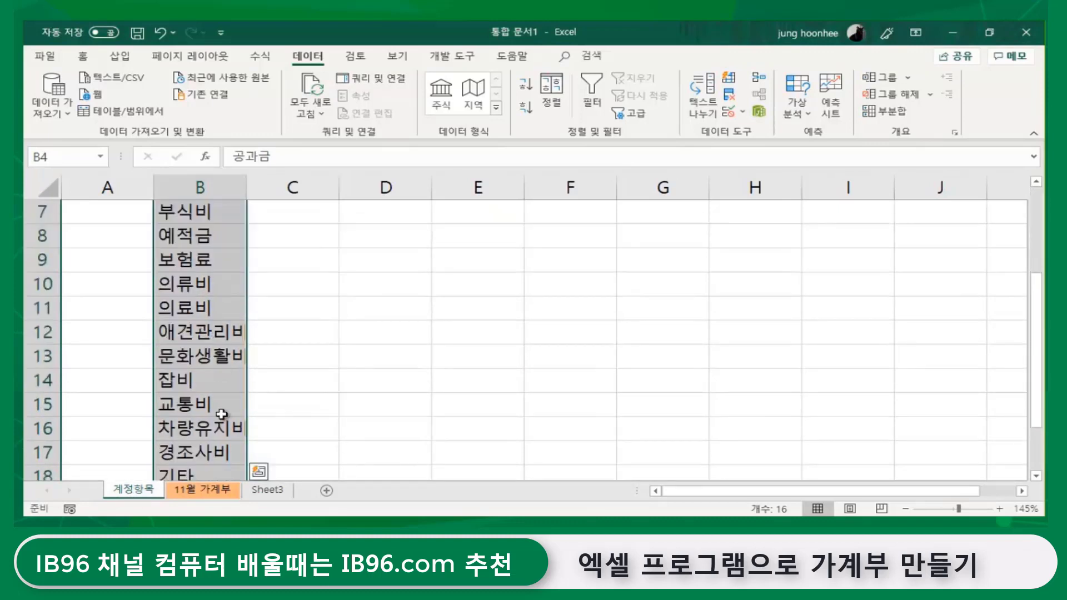
scroll(234, 405, up, 4)
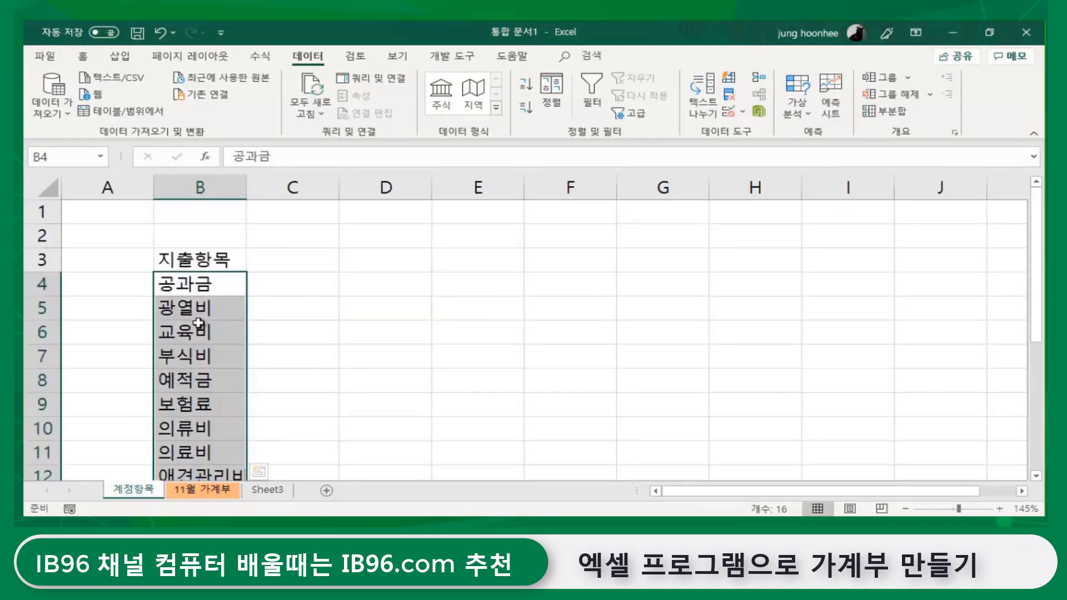
click(55, 155)
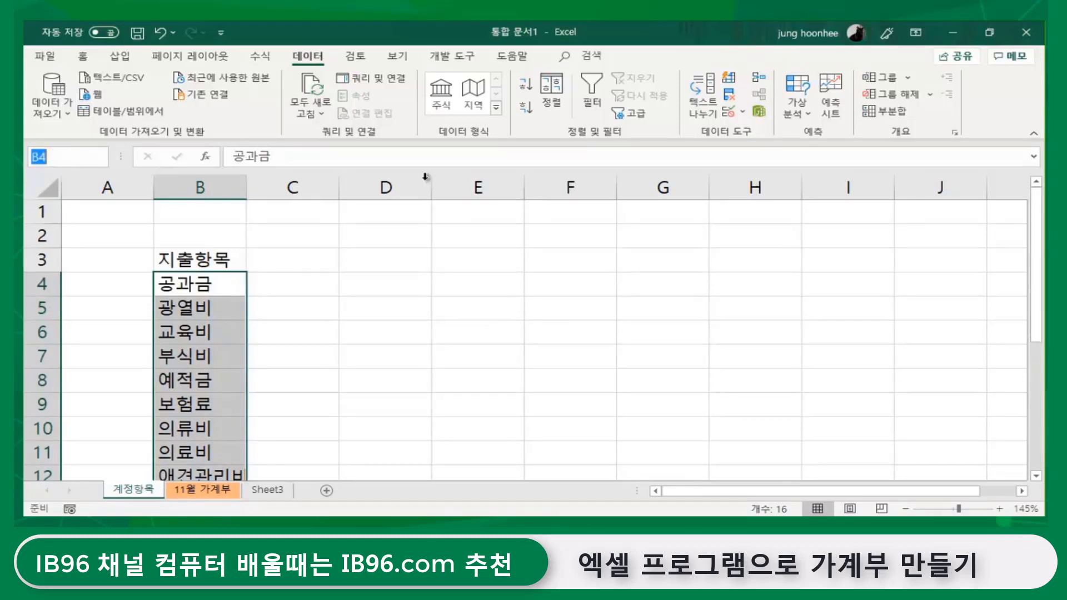
text(지추)
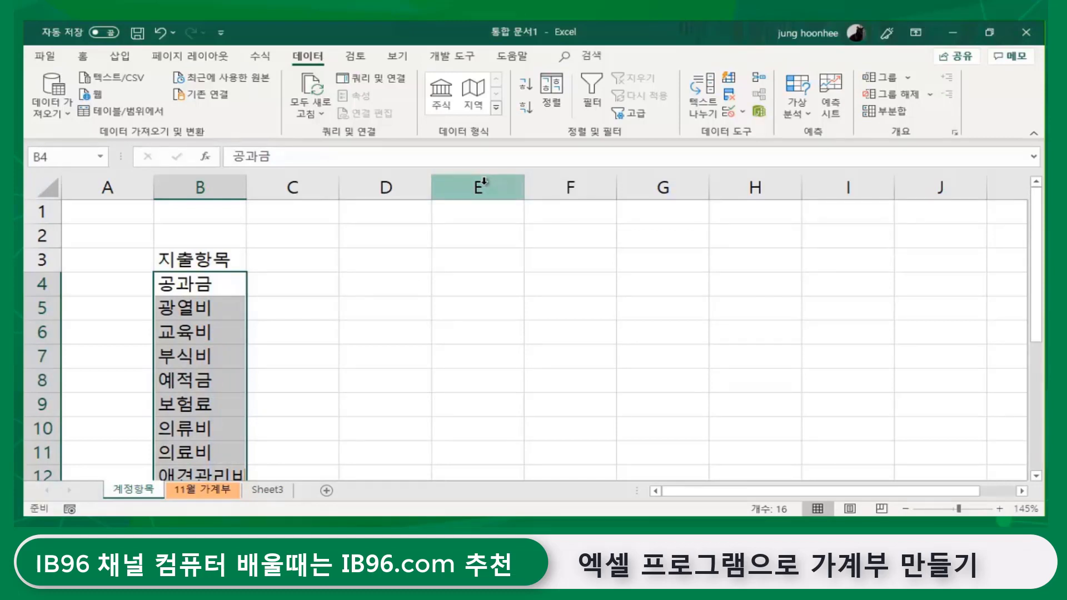
key(Return)
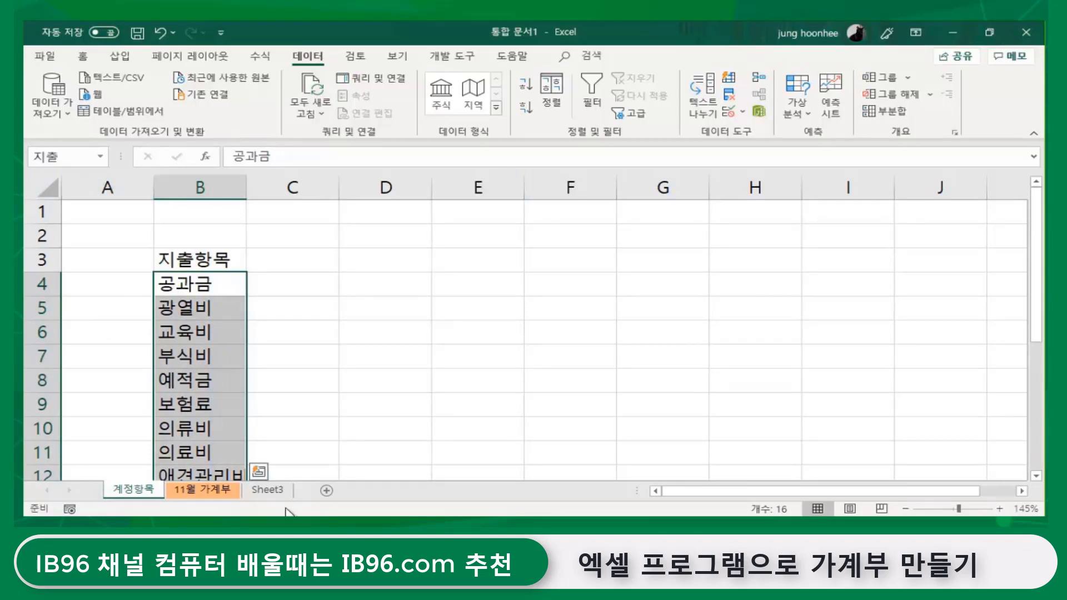
Apply list data validation with source =지출 to the expense 내역 cells F9:F40 on the 11월 가계부 sheet
click(210, 491)
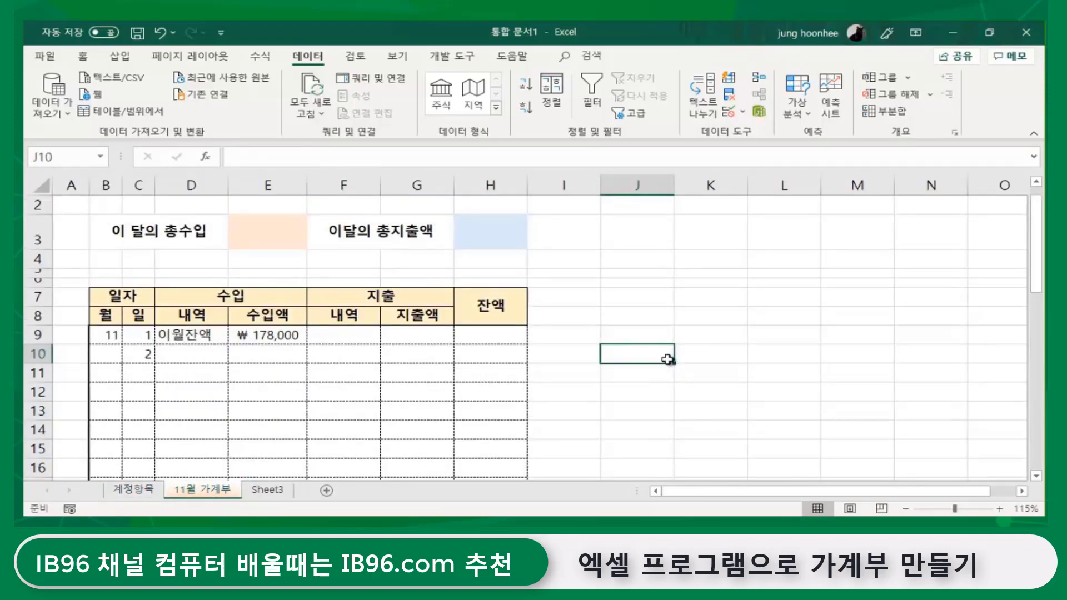
click(348, 333)
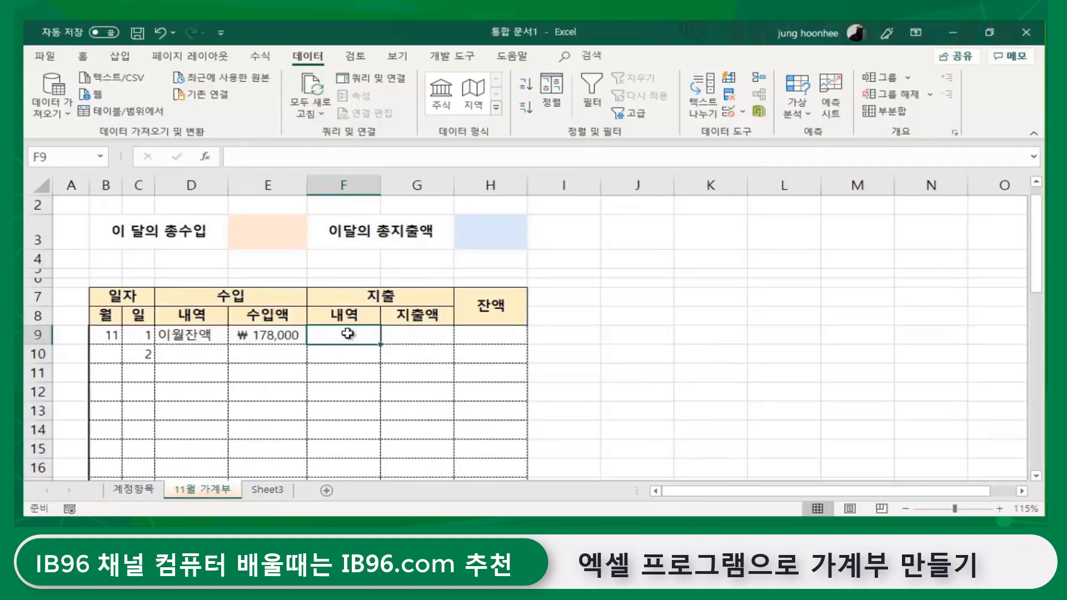
drag(348, 333, 344, 432)
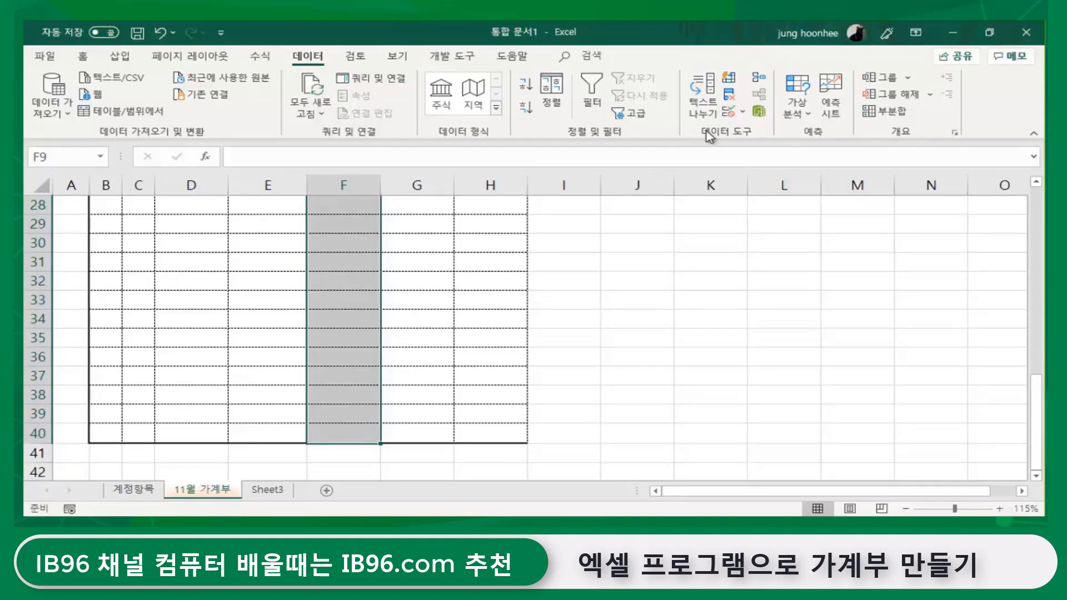
click(727, 110)
click(711, 258)
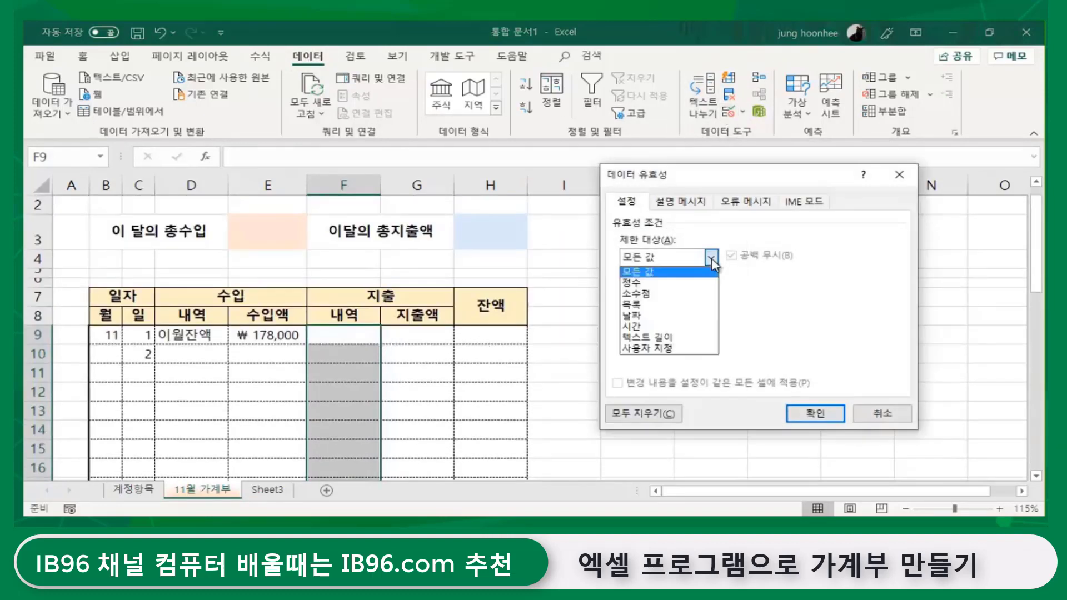
click(641, 305)
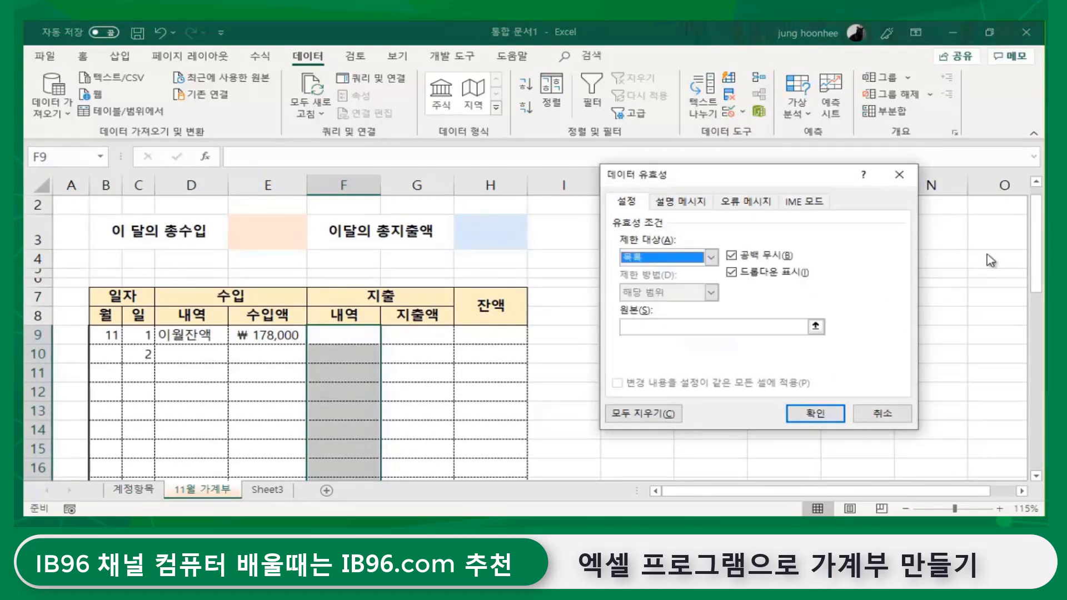
click(695, 326)
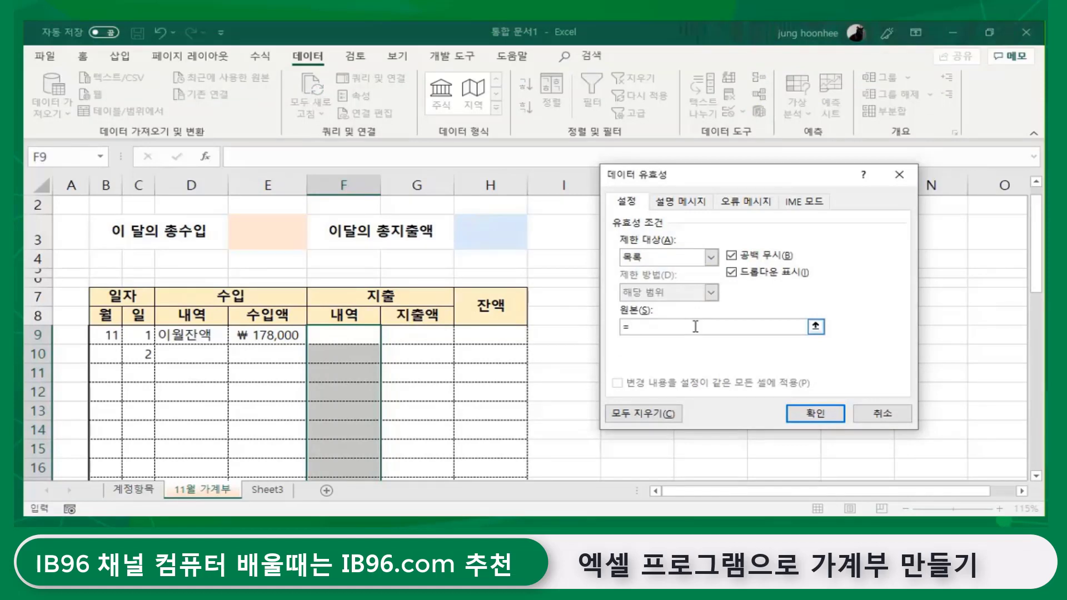
text(=지추)
click(820, 415)
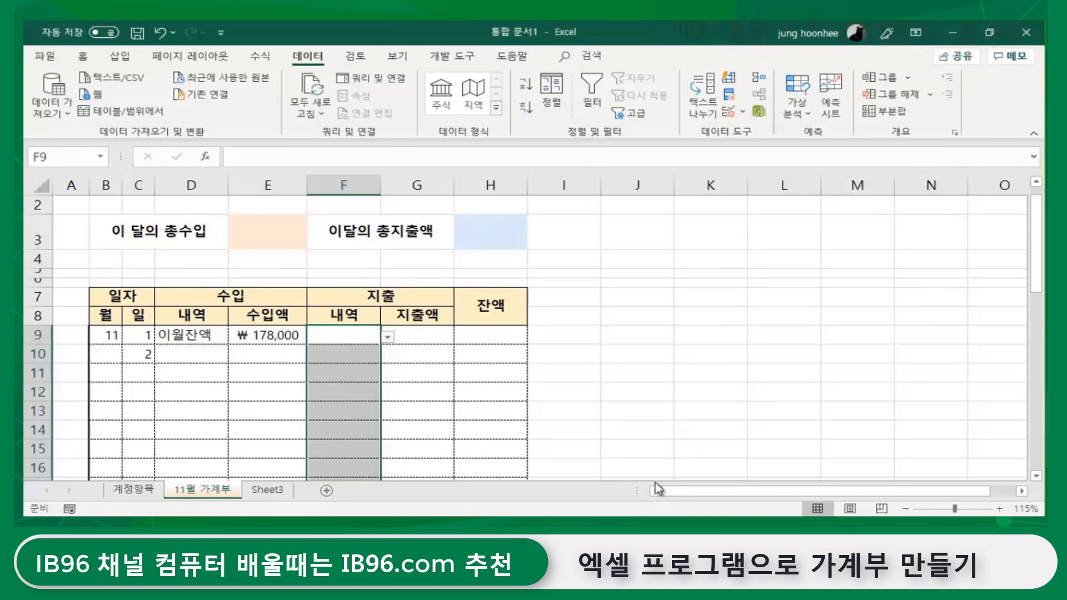
click(743, 350)
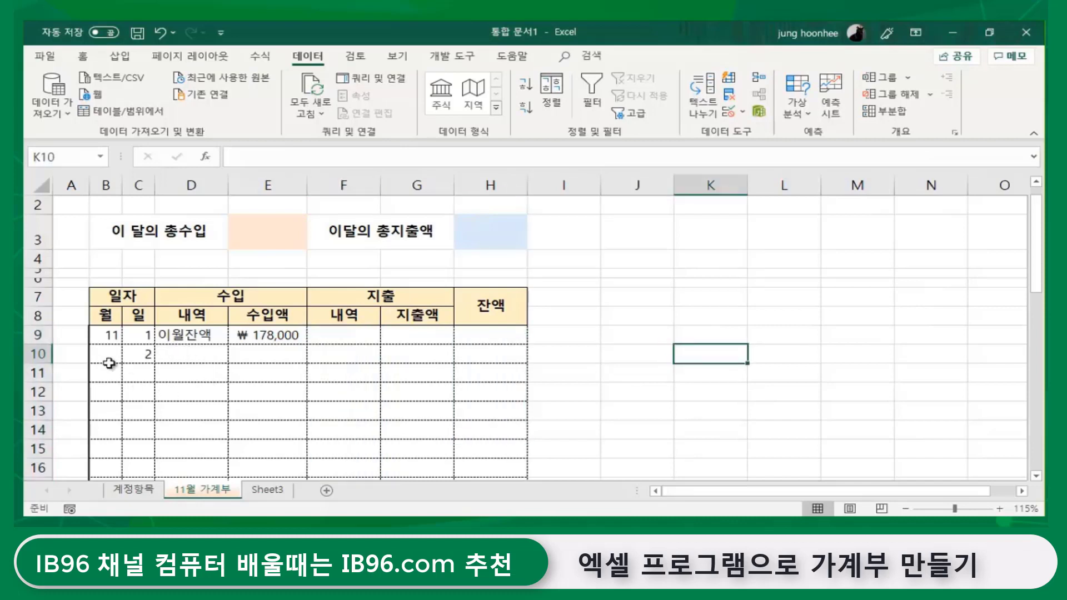
Choose 부식비 from the dropdown list in F10 and enter 57000 as its expense amount in G10
click(335, 353)
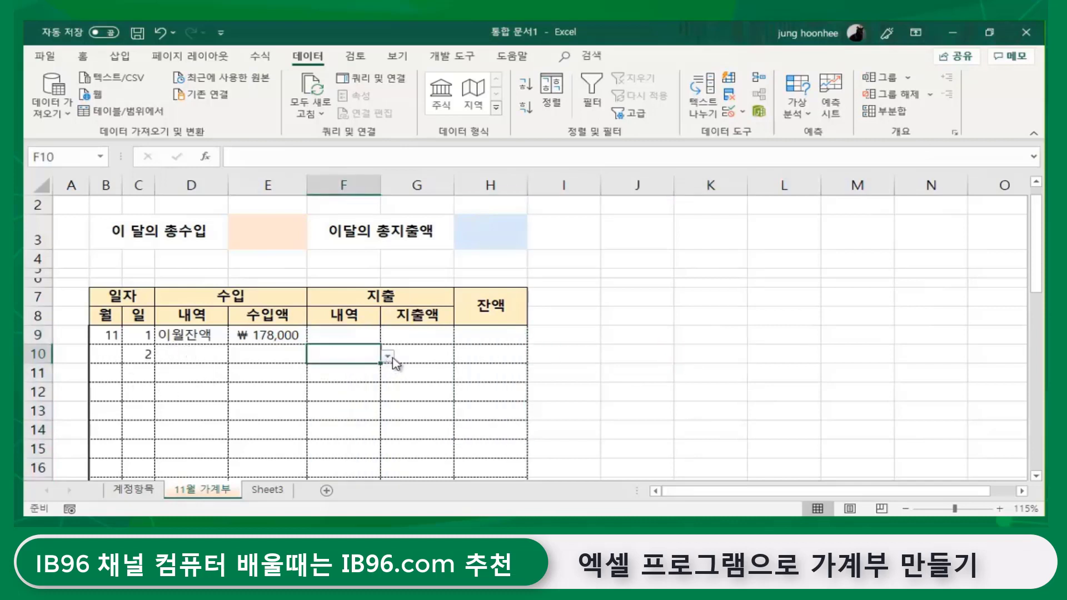
click(387, 357)
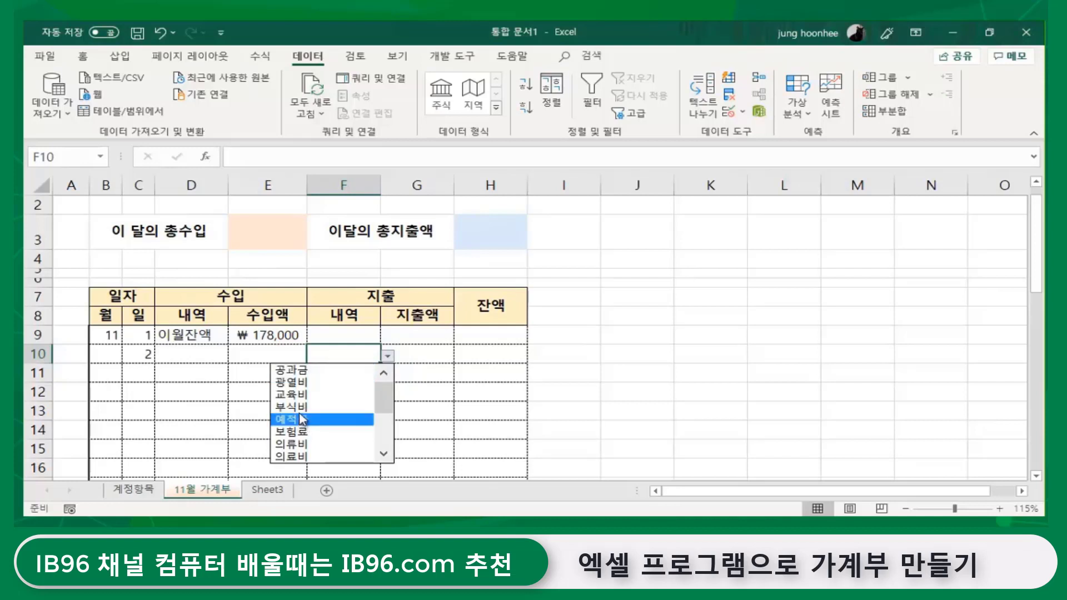
click(300, 406)
click(434, 356)
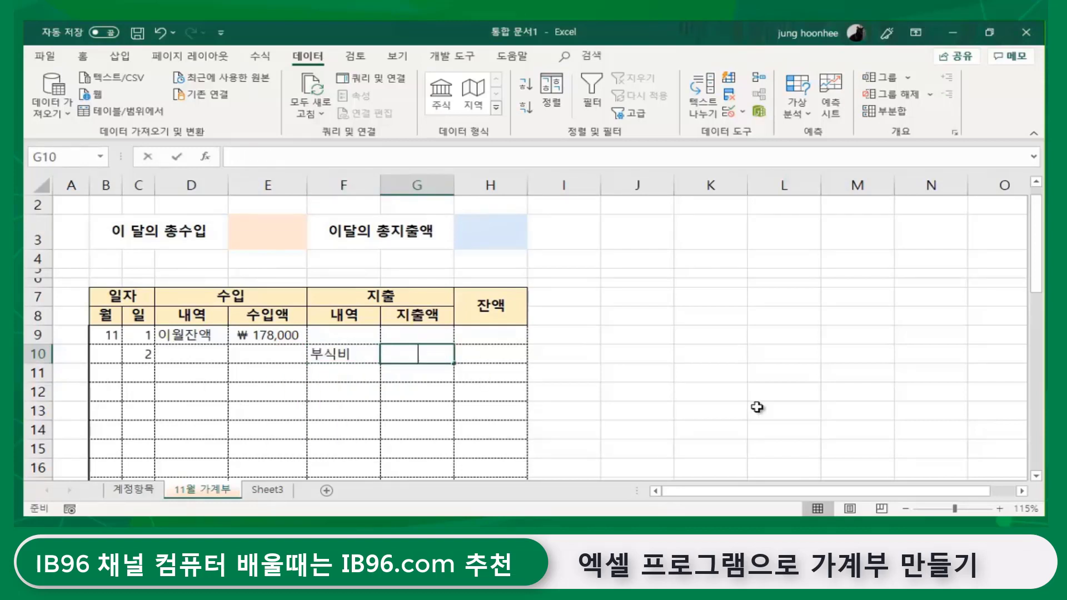
text(57000)
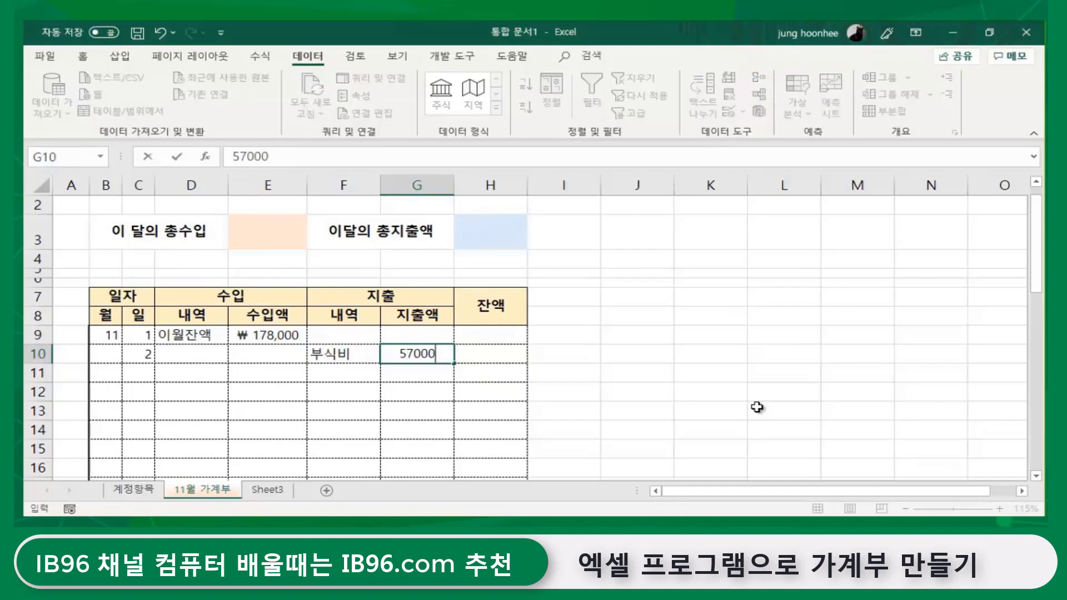
key(Tab)
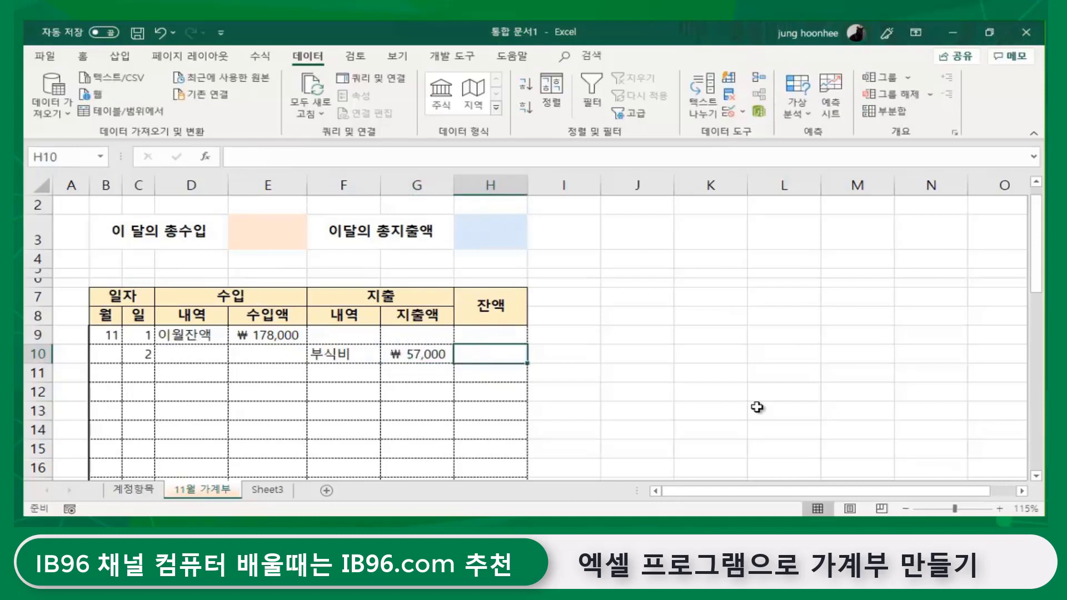
click(584, 378)
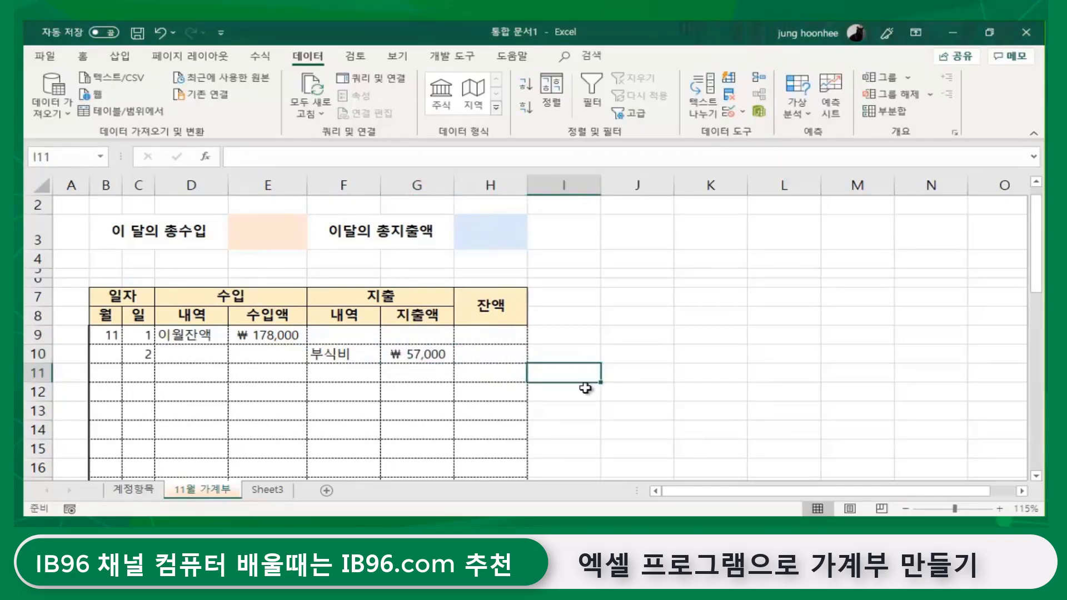
Examine the 잔액 column cells and row 9's 수입액 and 지출액 cells, finishing with H9 selected
click(482, 335)
click(479, 354)
key(Down)
key(Down)
key(Down)
key(Down)
key(Down)
key(Down)
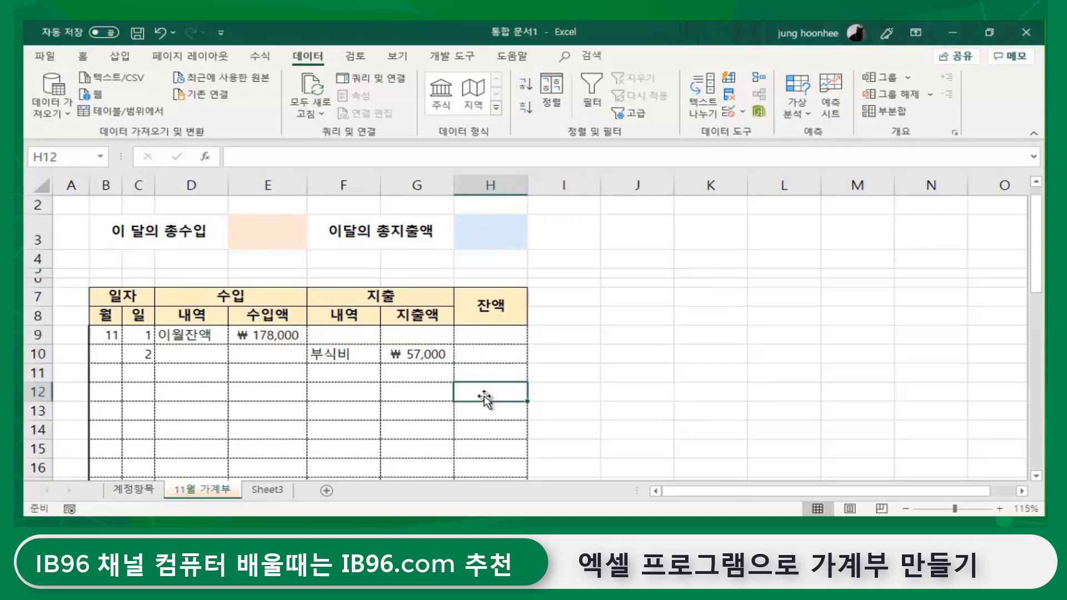
scroll(488, 442, down, 2)
scroll(483, 461, up, 3)
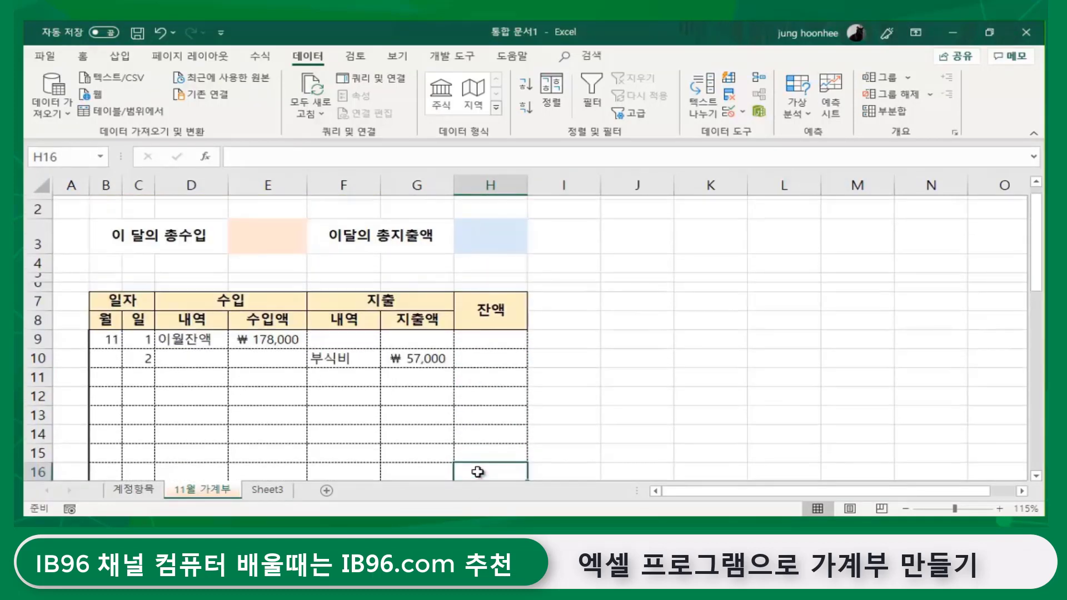
click(484, 351)
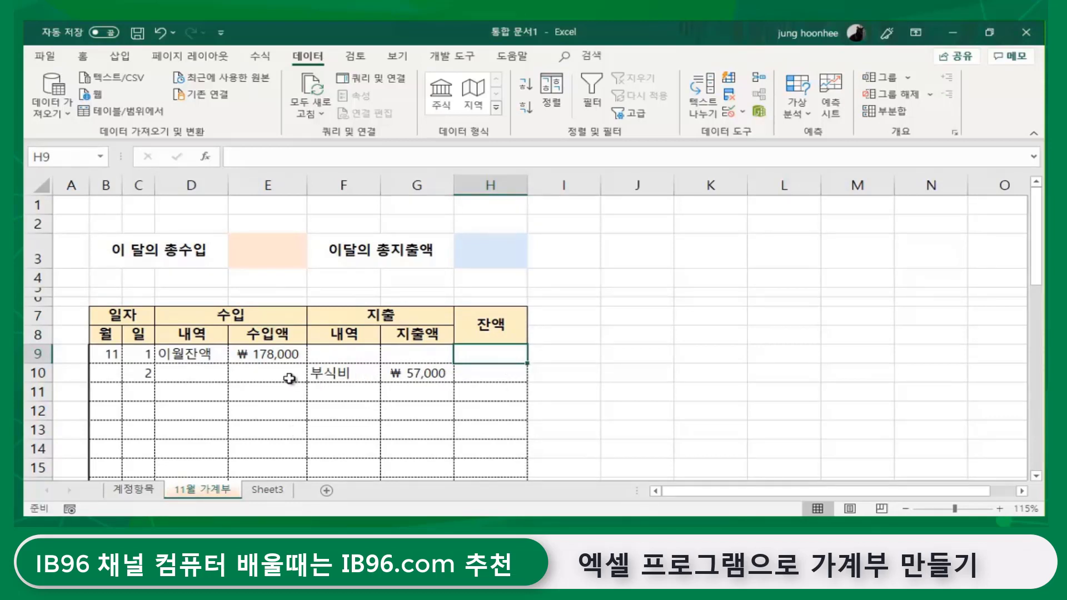
click(268, 356)
click(426, 351)
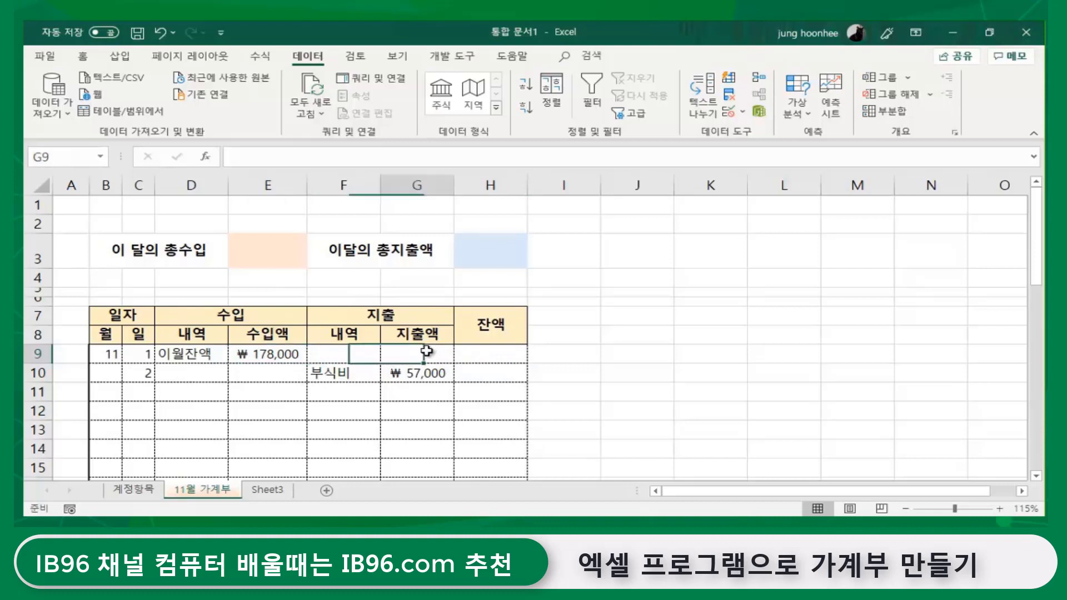
click(502, 355)
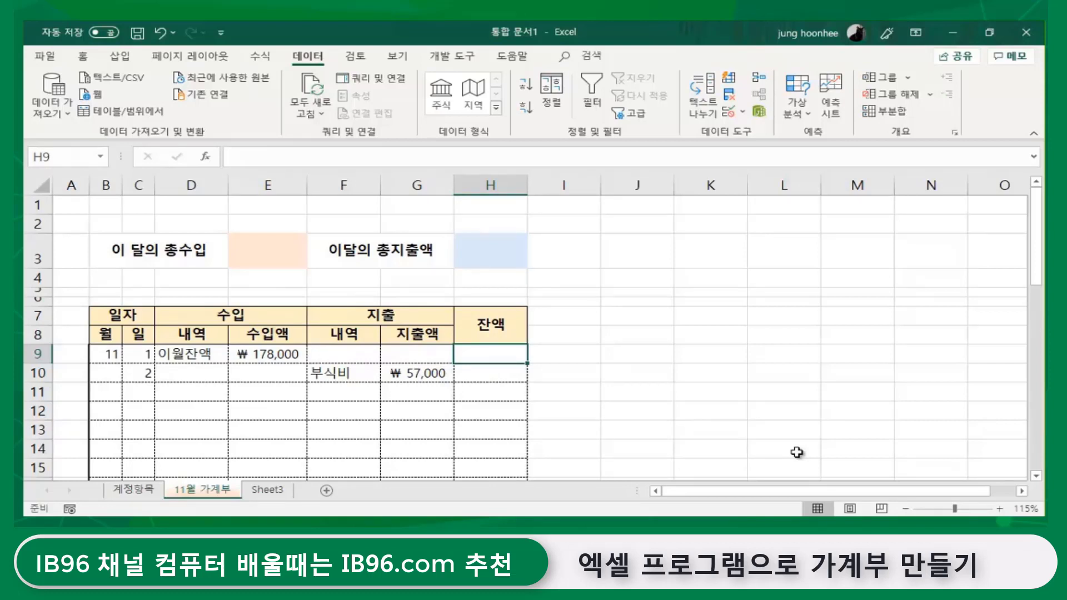
Enter the formula =E9-G9 in the first 잔액 cell, H9
text(=)
click(283, 355)
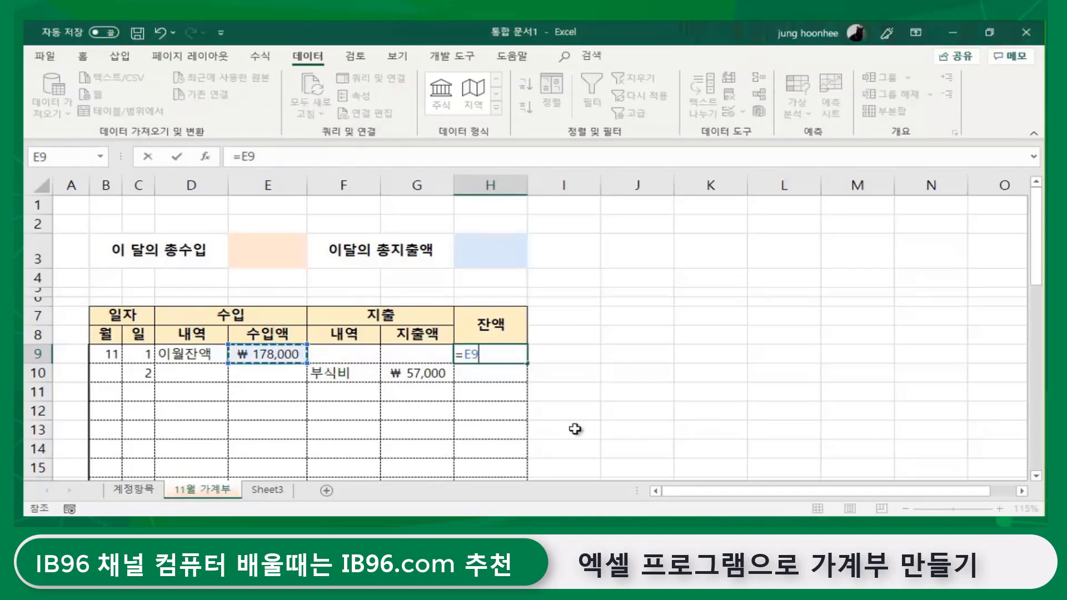
text(-)
click(433, 353)
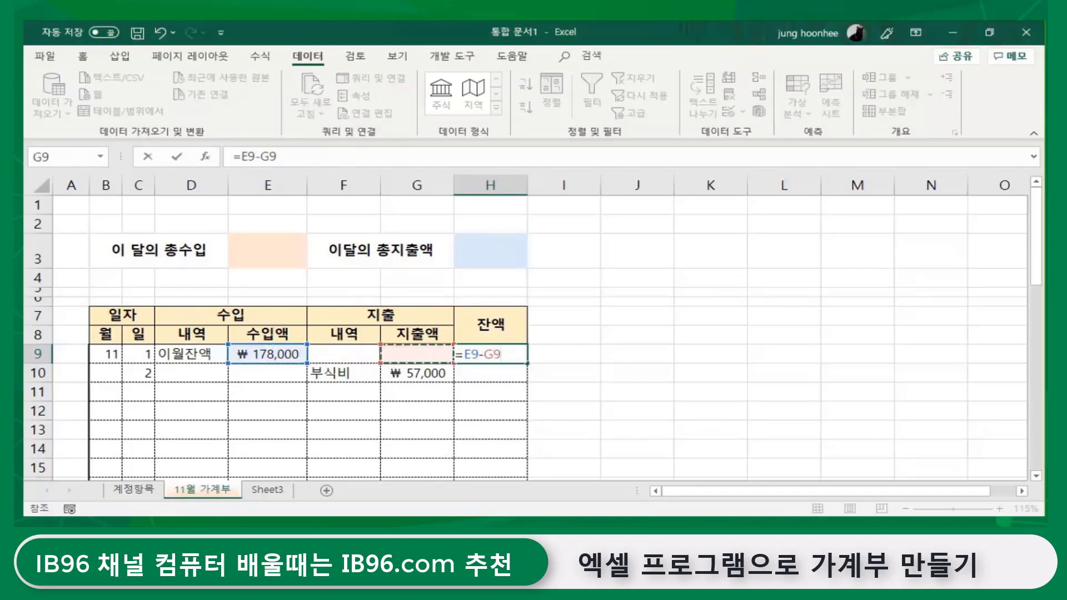
key(Return)
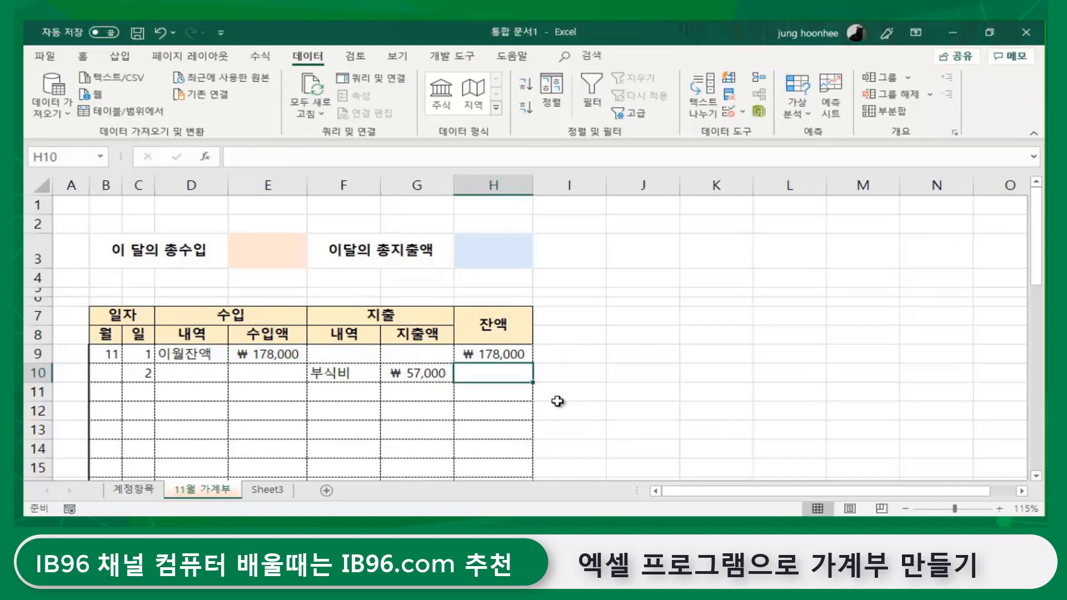
click(504, 356)
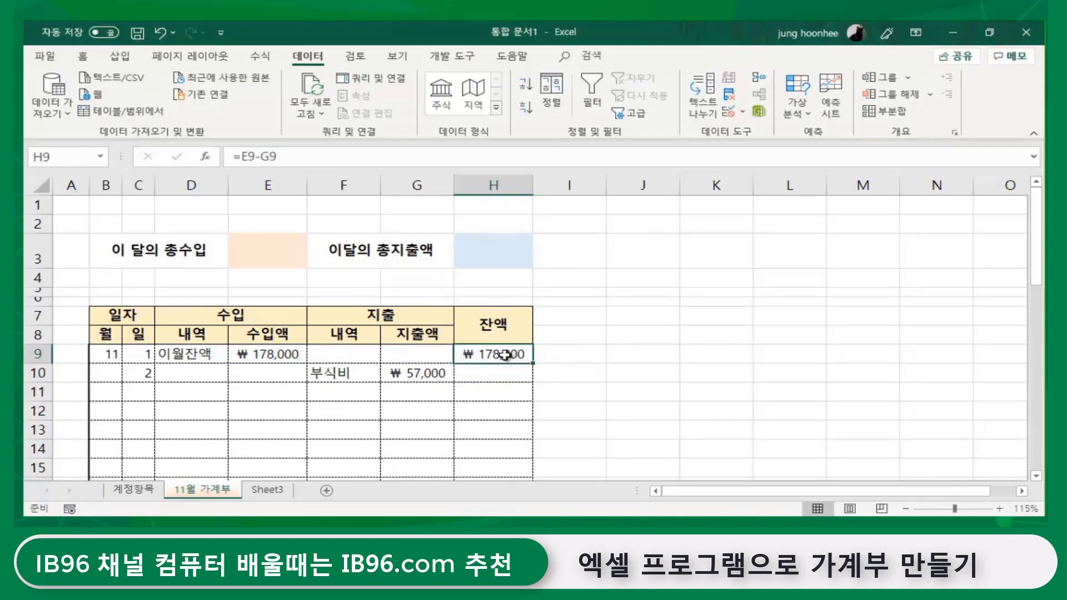
Enter the running balance formula =H9+E10-G10 in the 잔액 cell H10
click(478, 374)
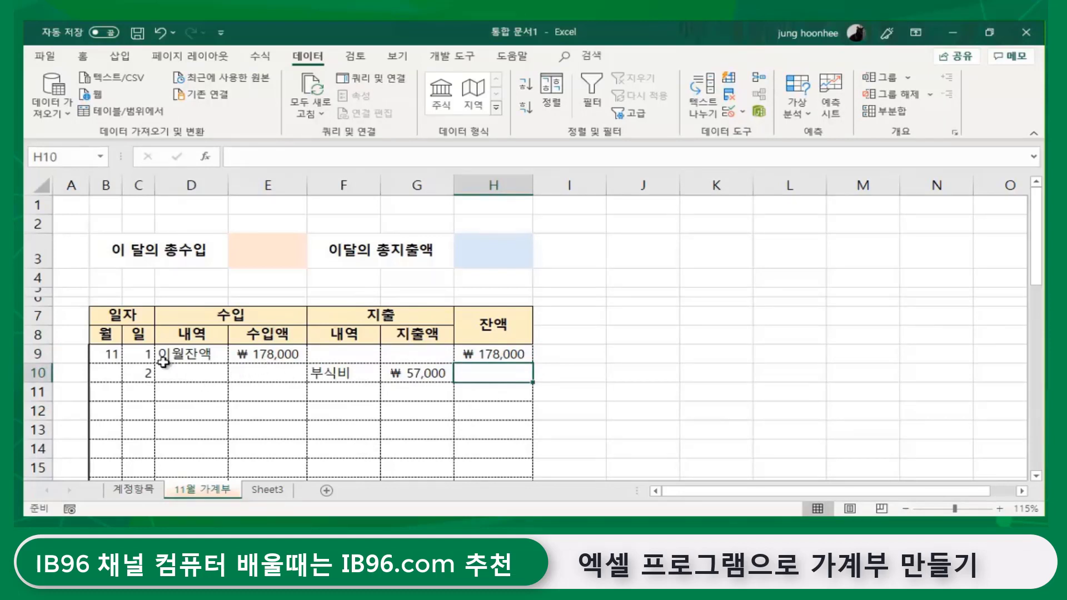
click(501, 354)
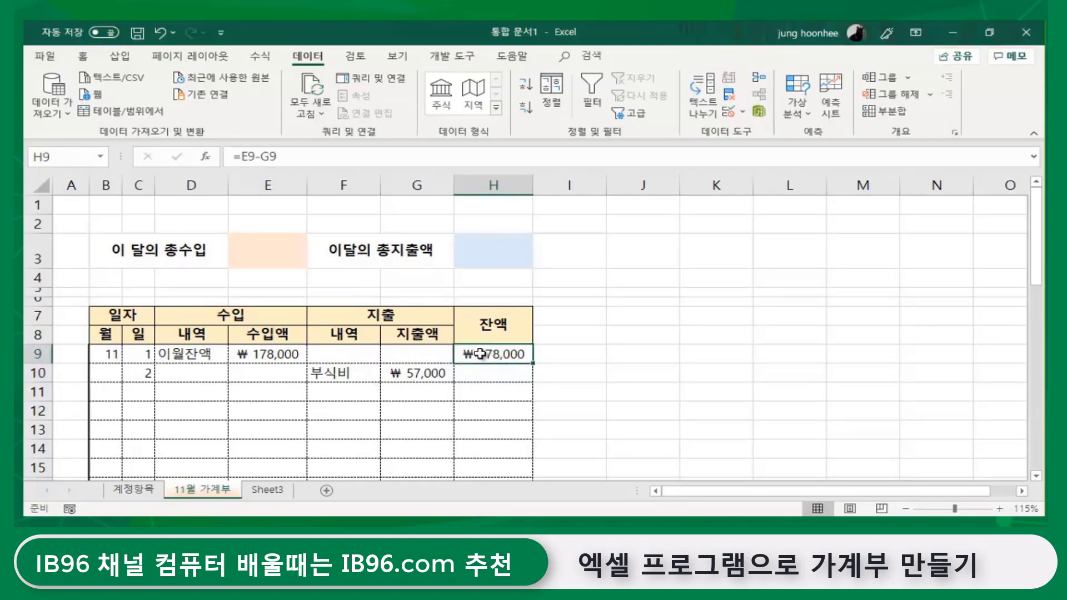
click(244, 376)
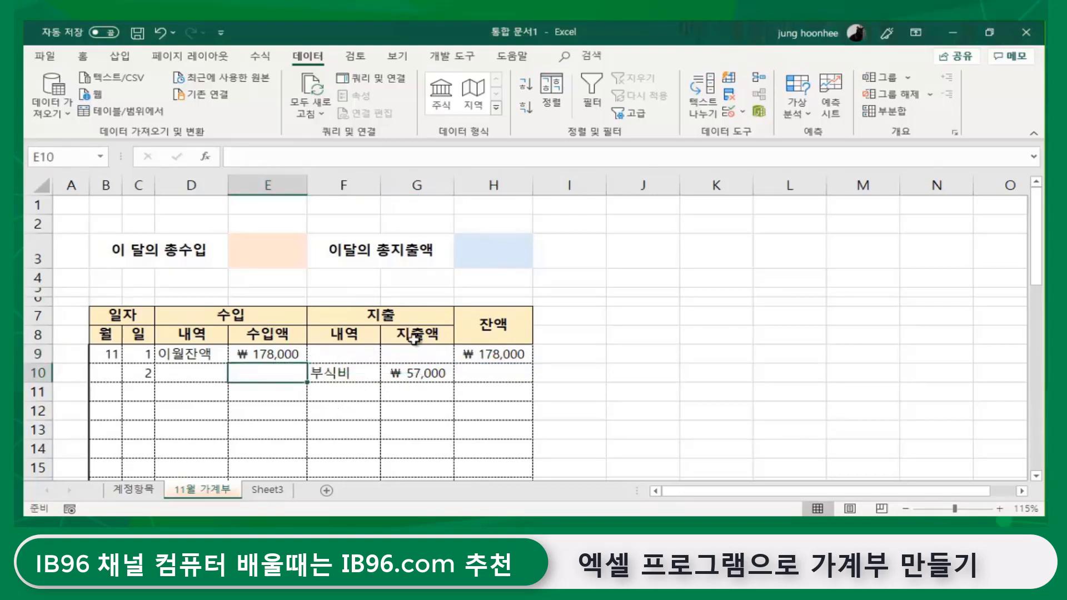
click(485, 349)
click(398, 373)
click(480, 372)
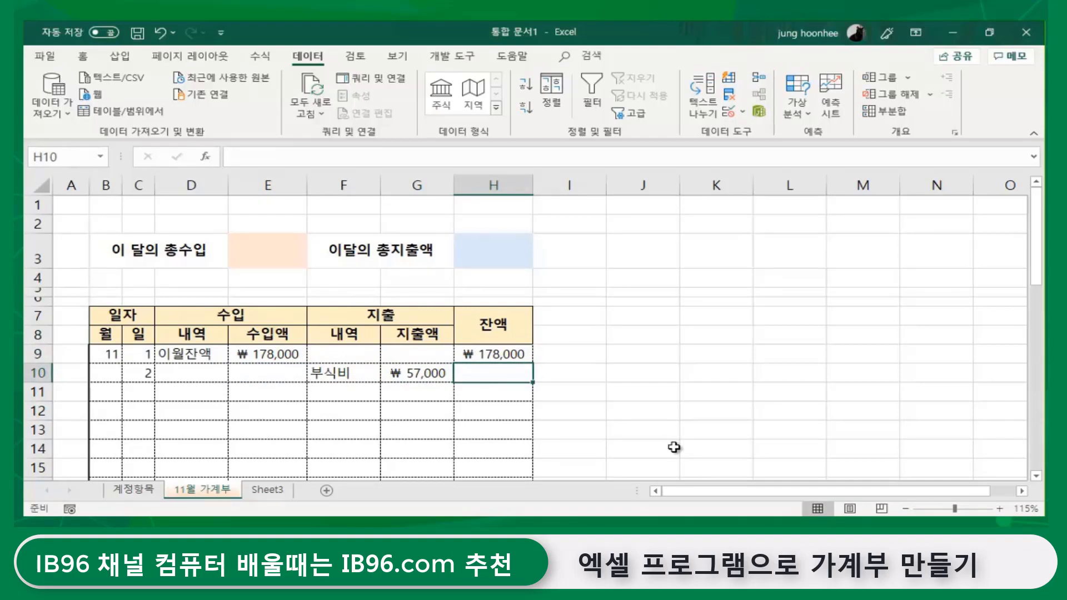
text(=)
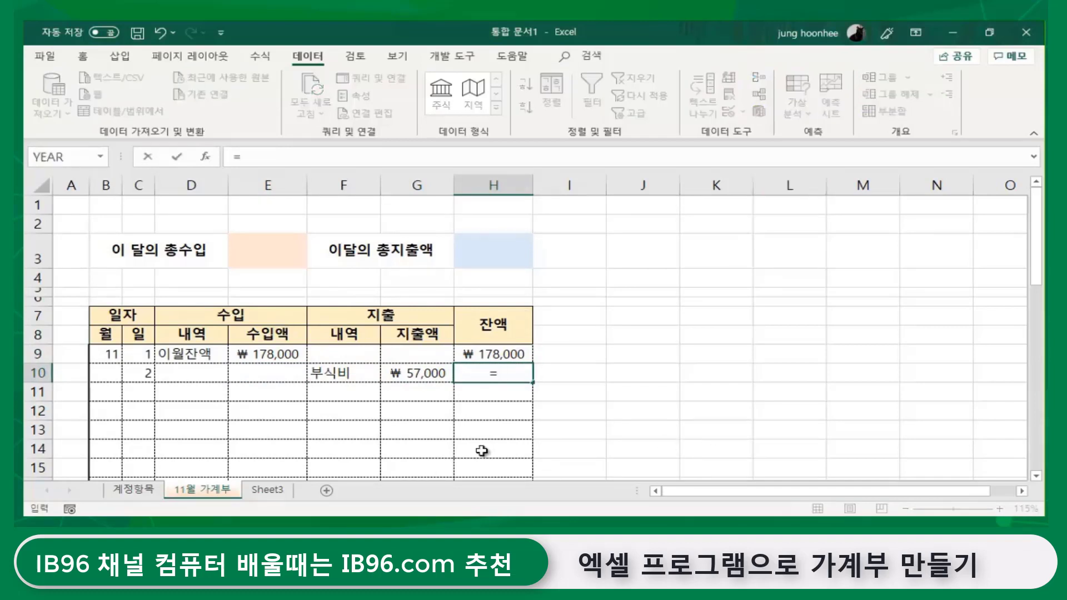
click(489, 353)
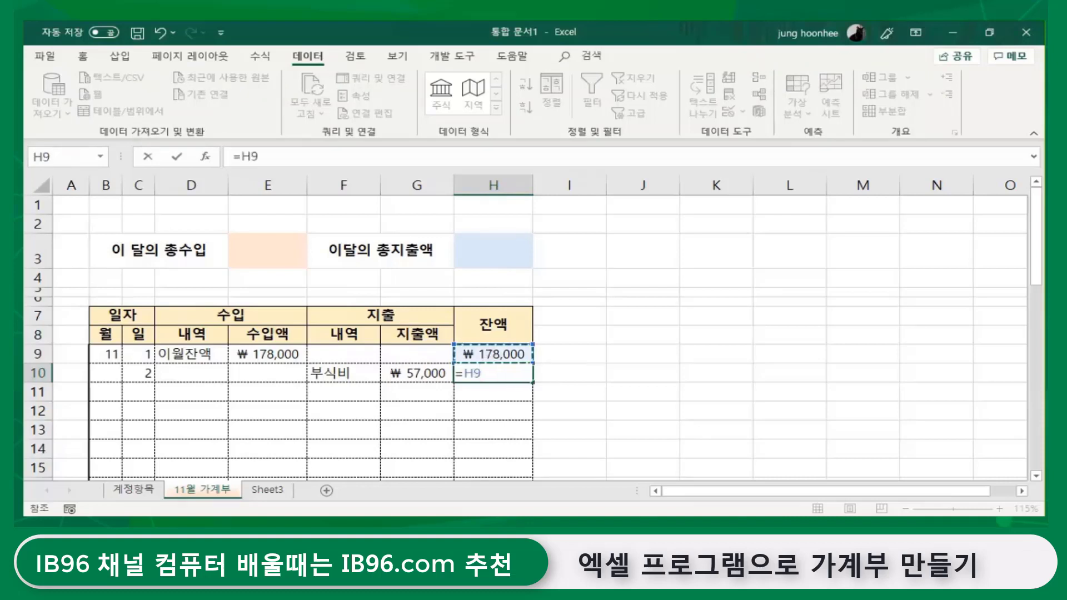
text(+)
click(267, 373)
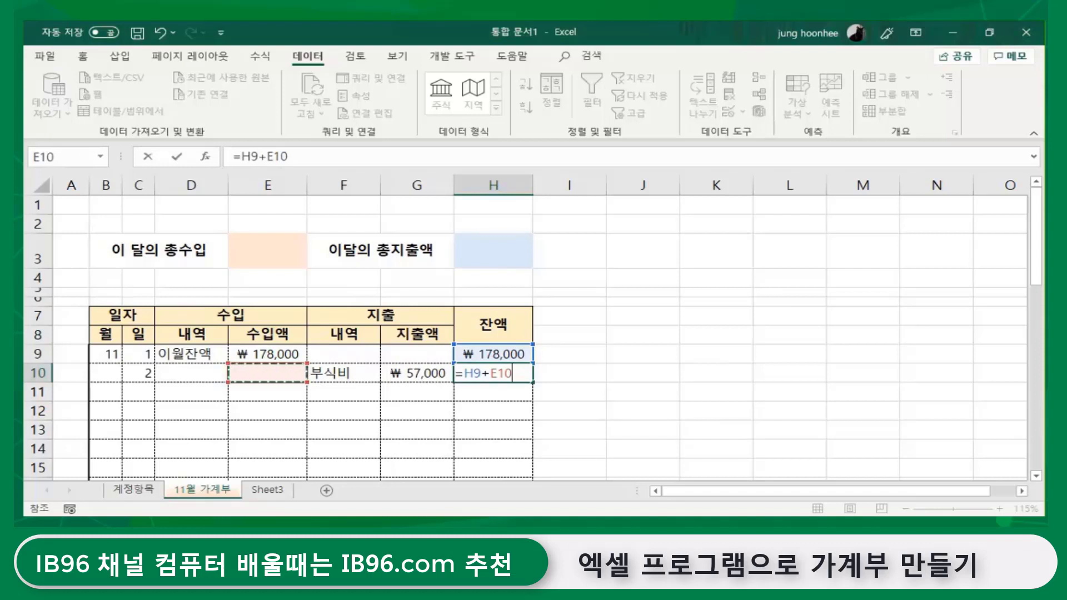
text(-)
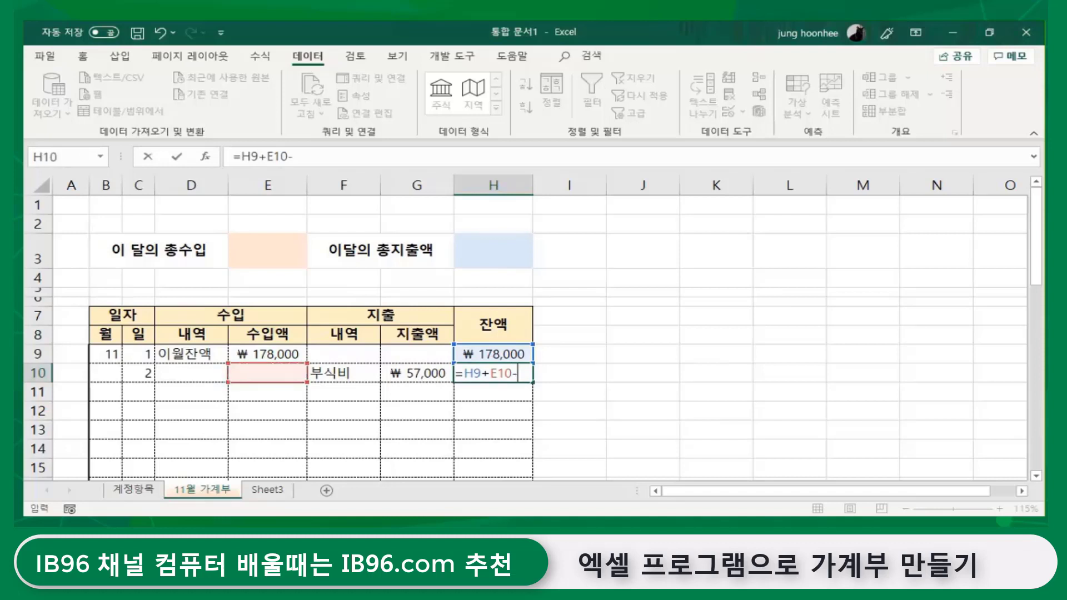
click(419, 373)
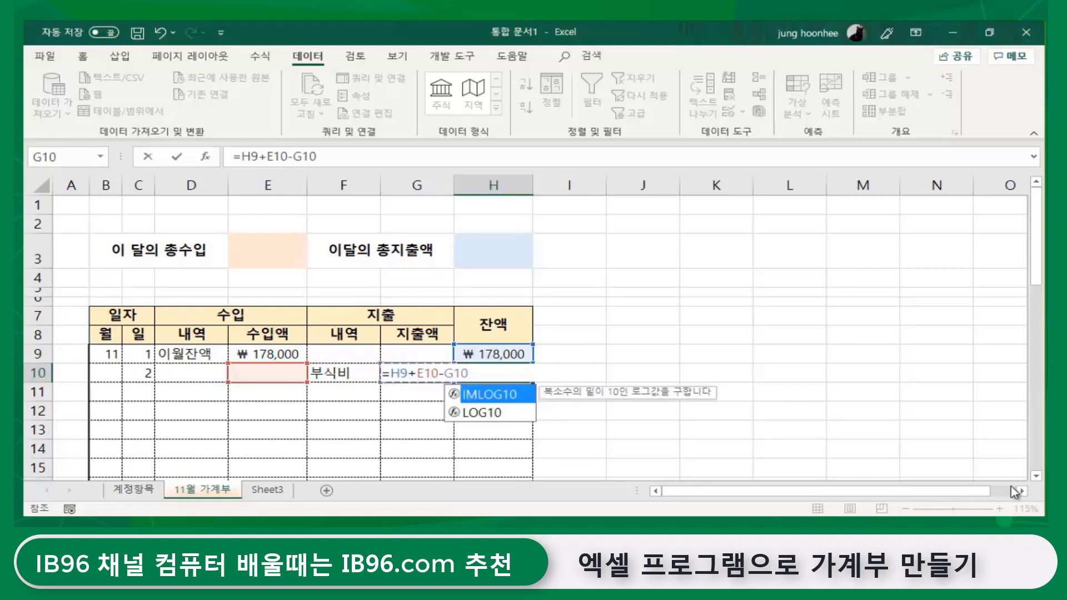
key(Return)
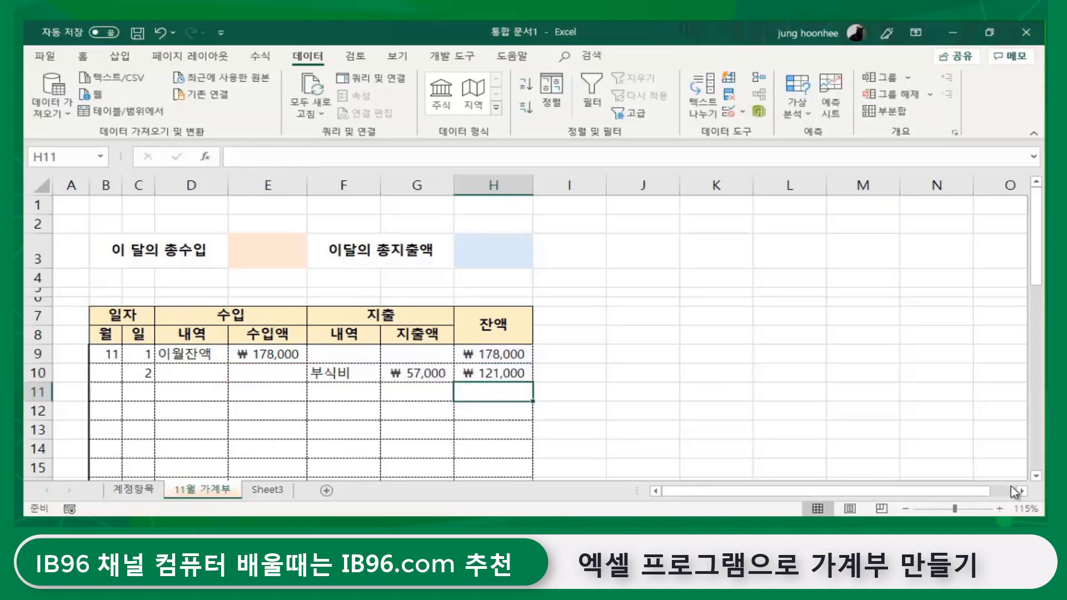
Fill the balance formula in H10 down the 잔액 column through H40
click(515, 372)
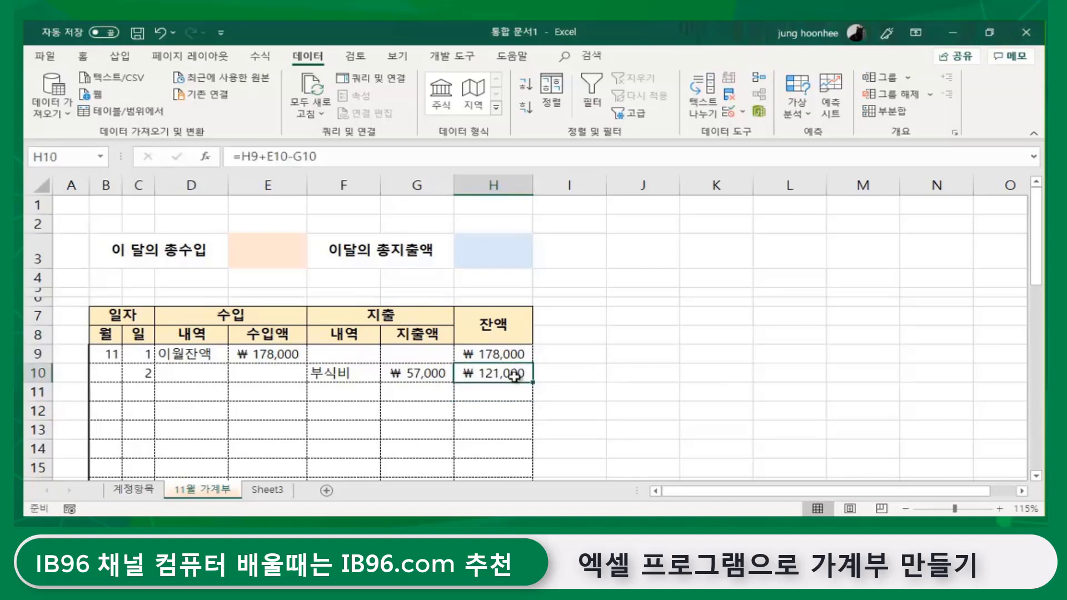
scroll(626, 412, down, 3)
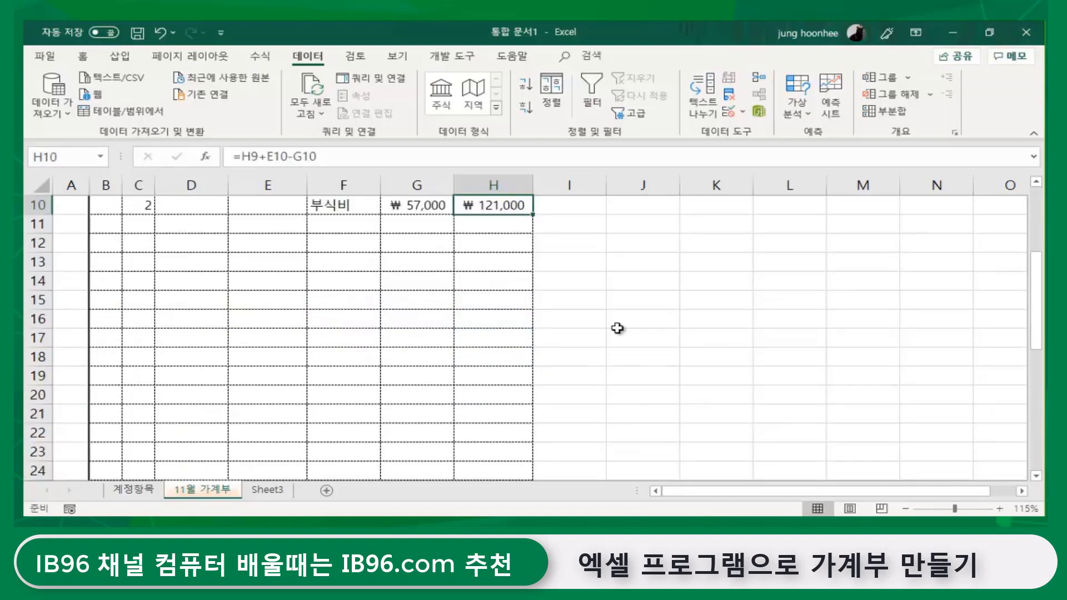
drag(533, 217, 514, 437)
scroll(631, 387, up, 9)
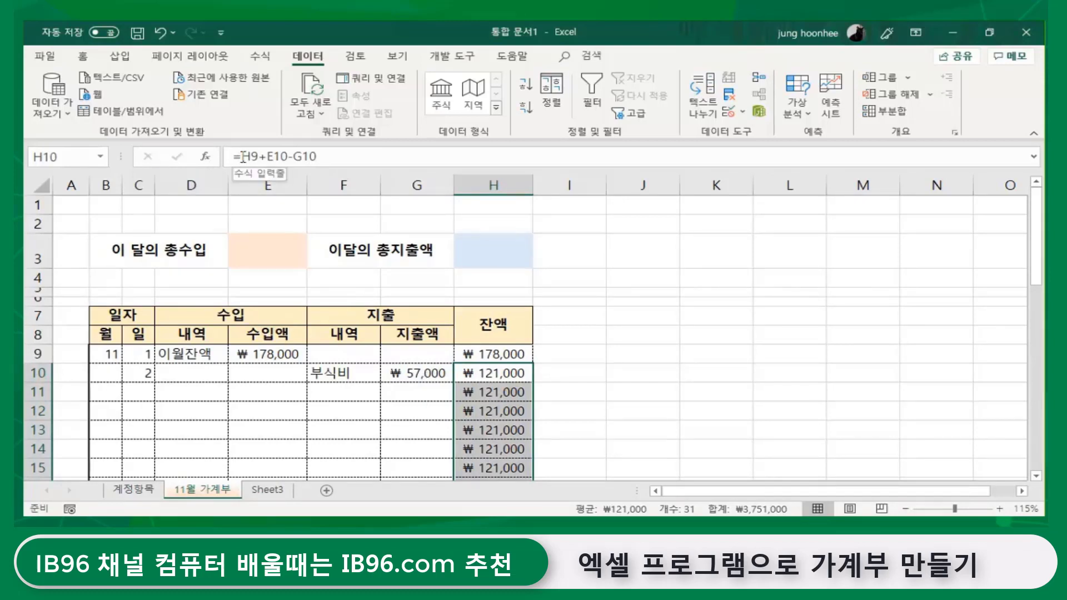
Edit the formula in H10 to start an IF function in front of H9+E10-G10
click(502, 371)
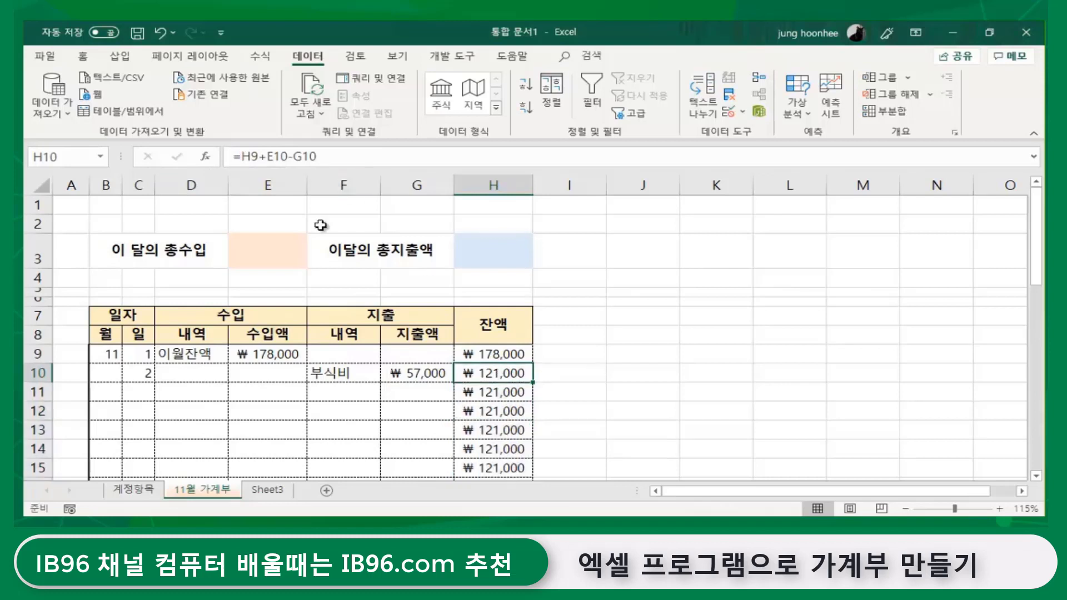
click(243, 157)
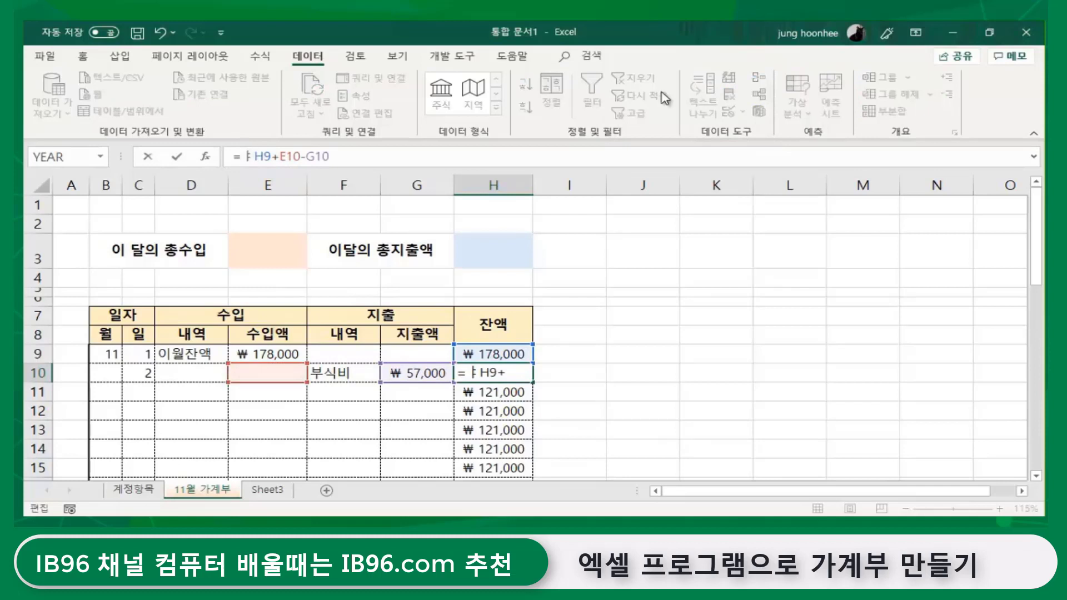
key(BackSpace)
text(if)
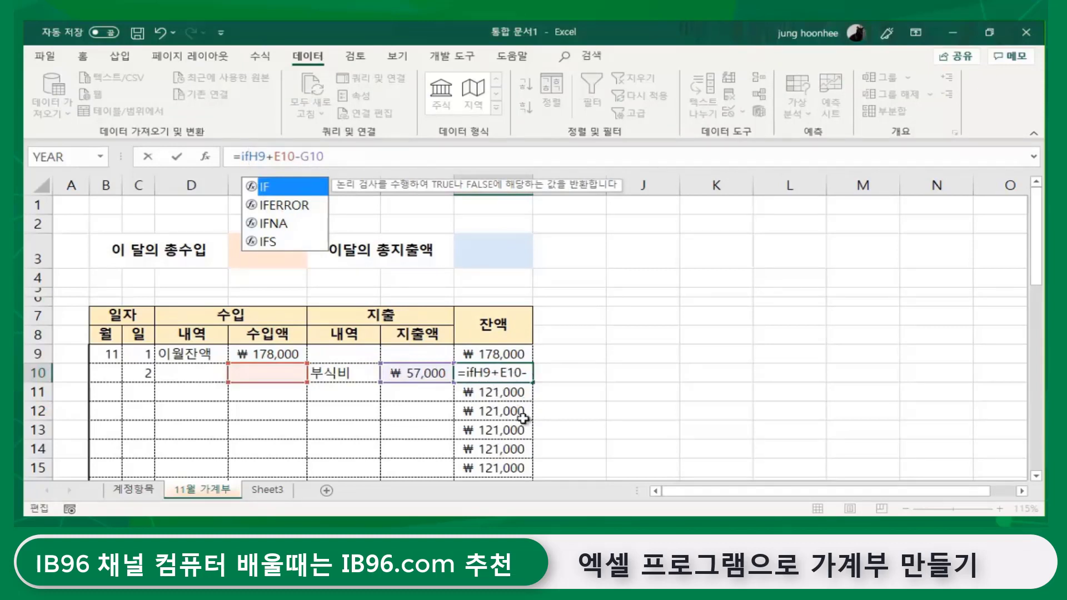
text(()
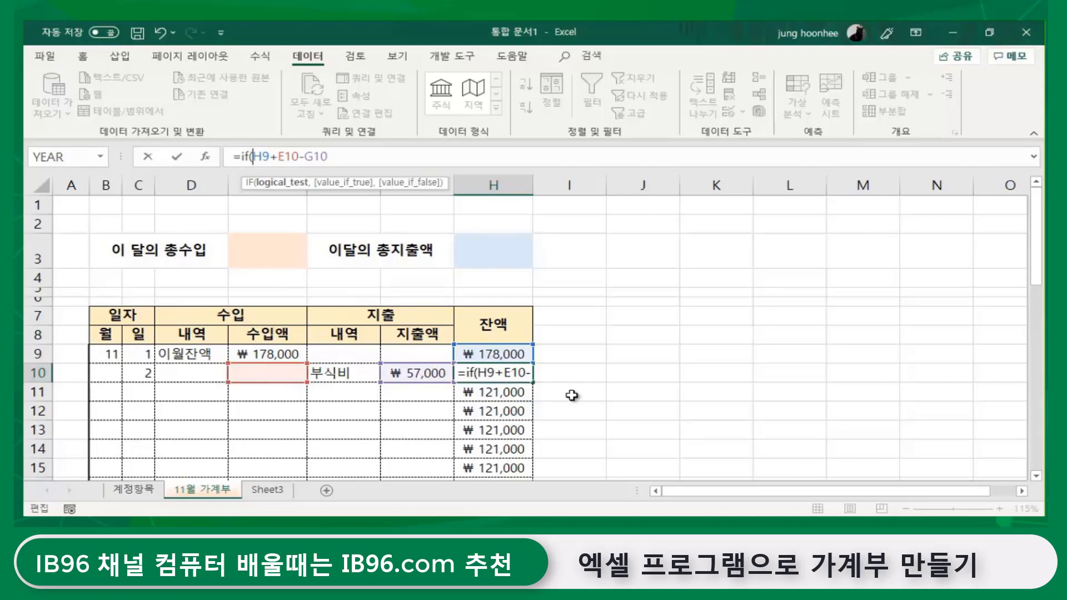
Enter AND(E10="",G10="") as the logical test of the IF function in H10
text(a)
key(BackSpace)
text(and)
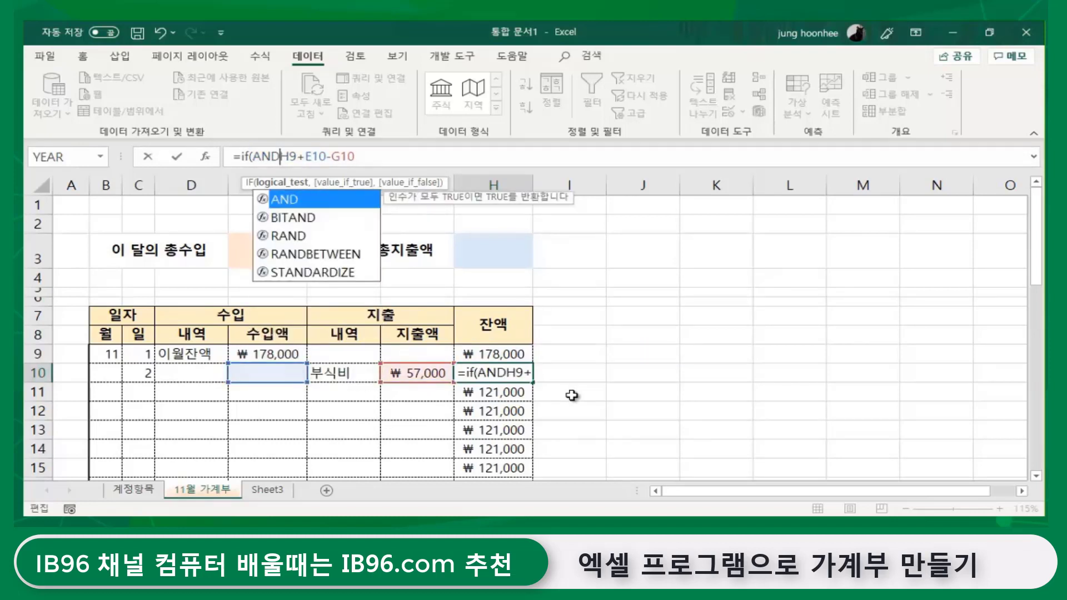
text(()
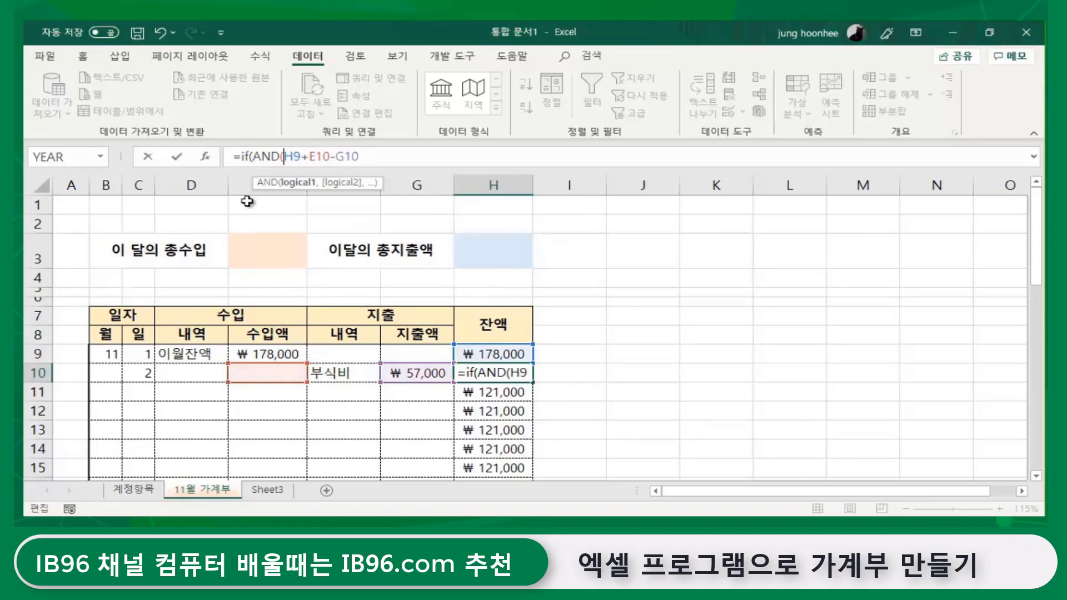
click(277, 372)
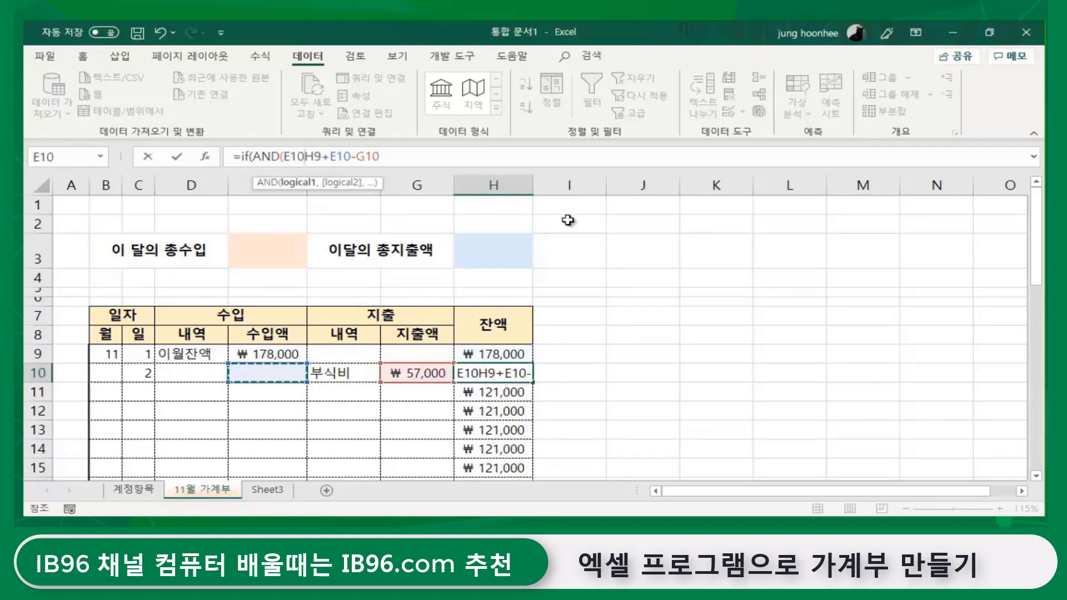
text(="")
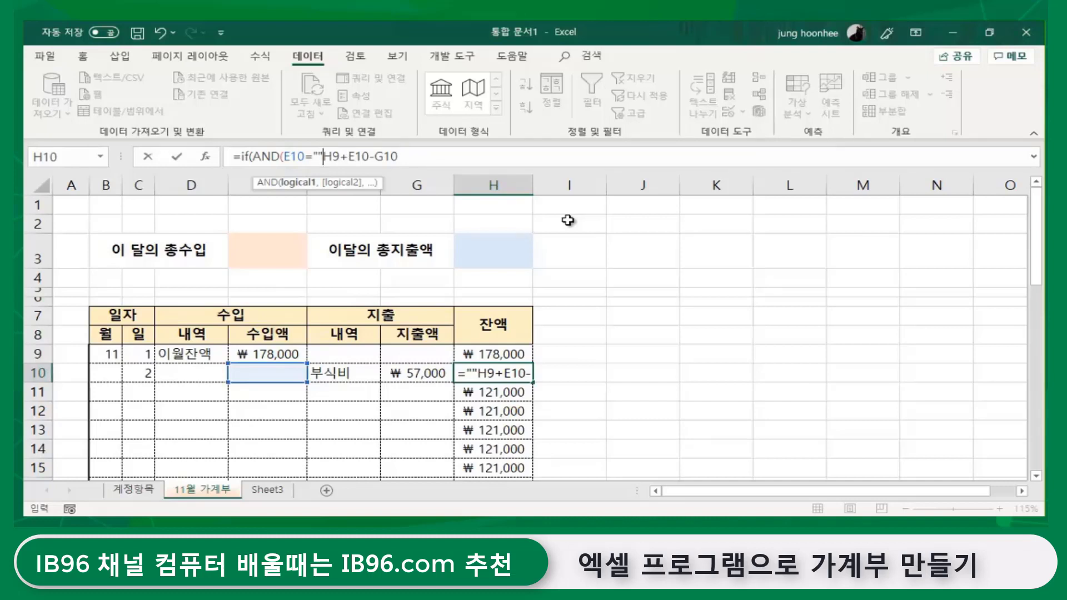
text(,)
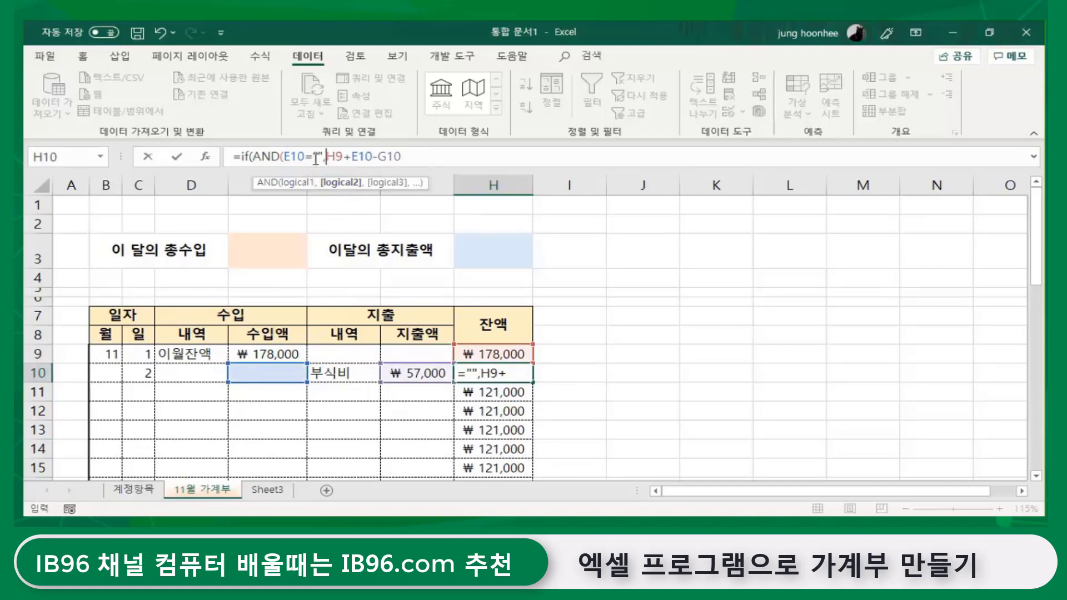
click(409, 373)
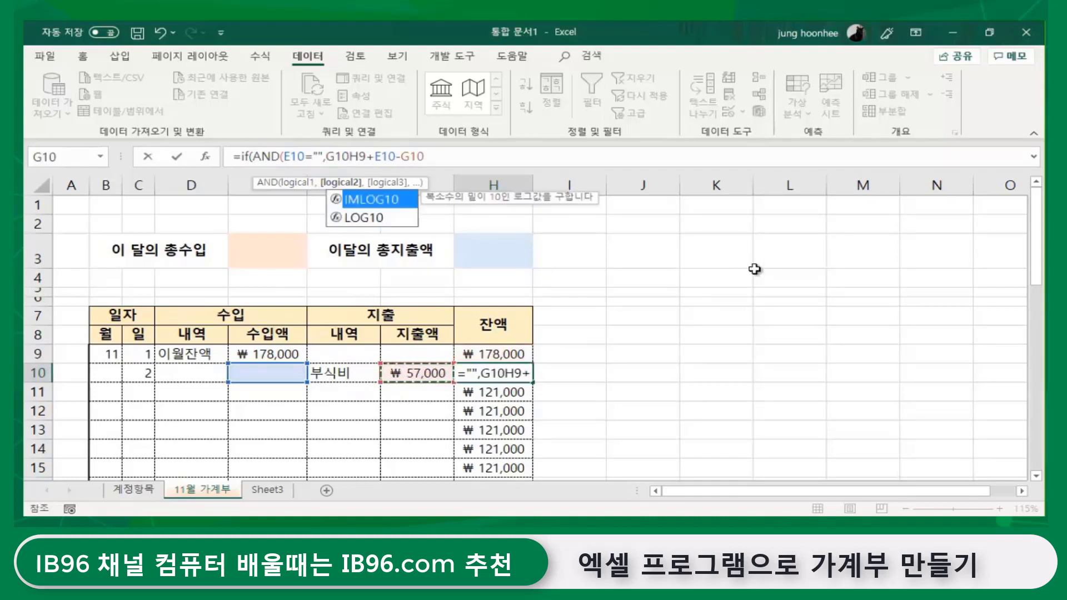
text(=")
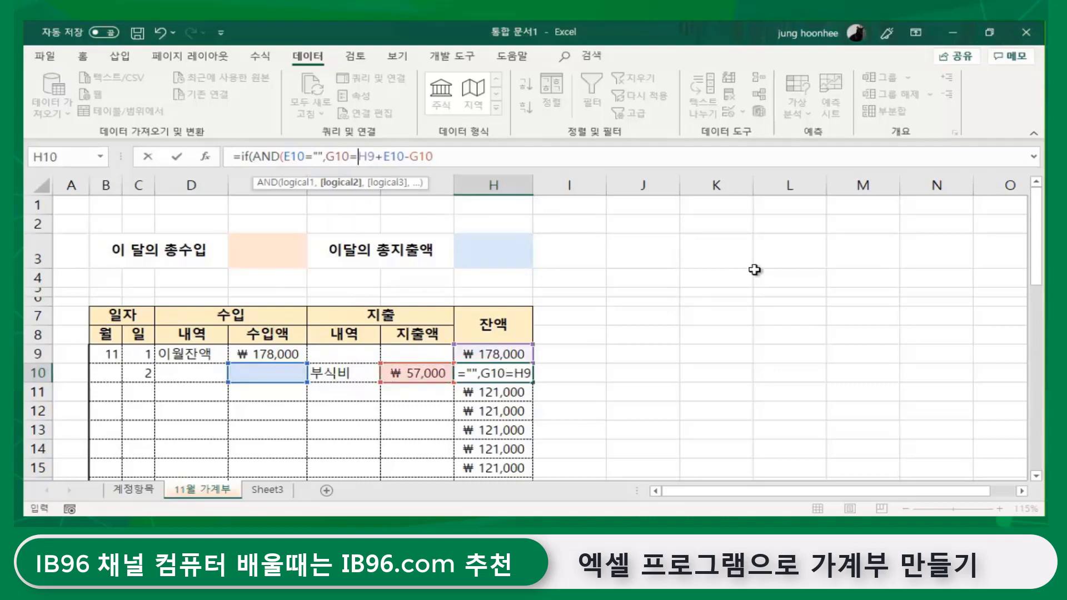
text(")
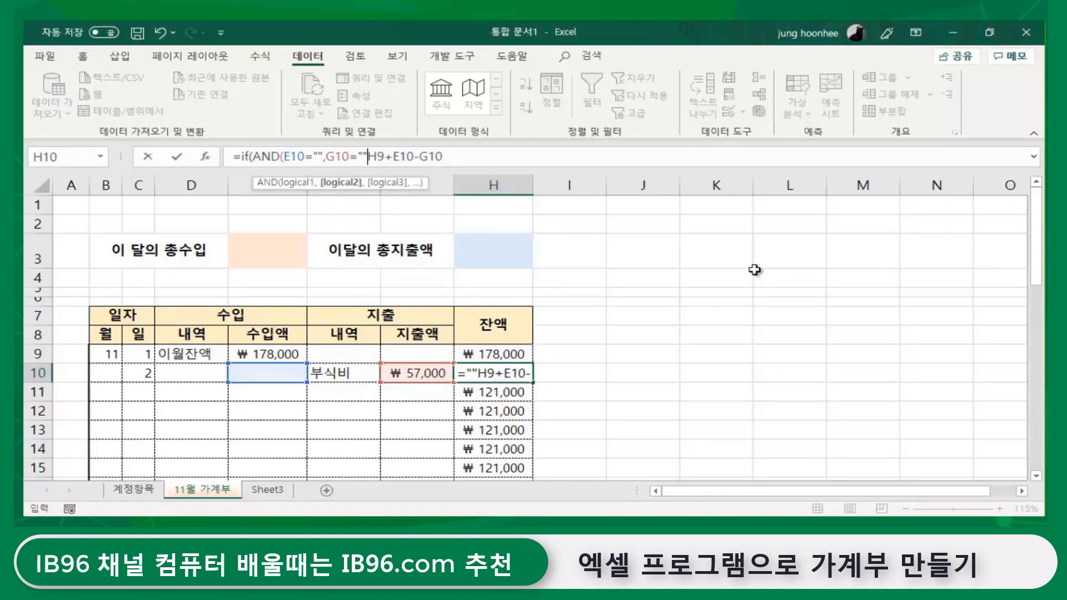
text())
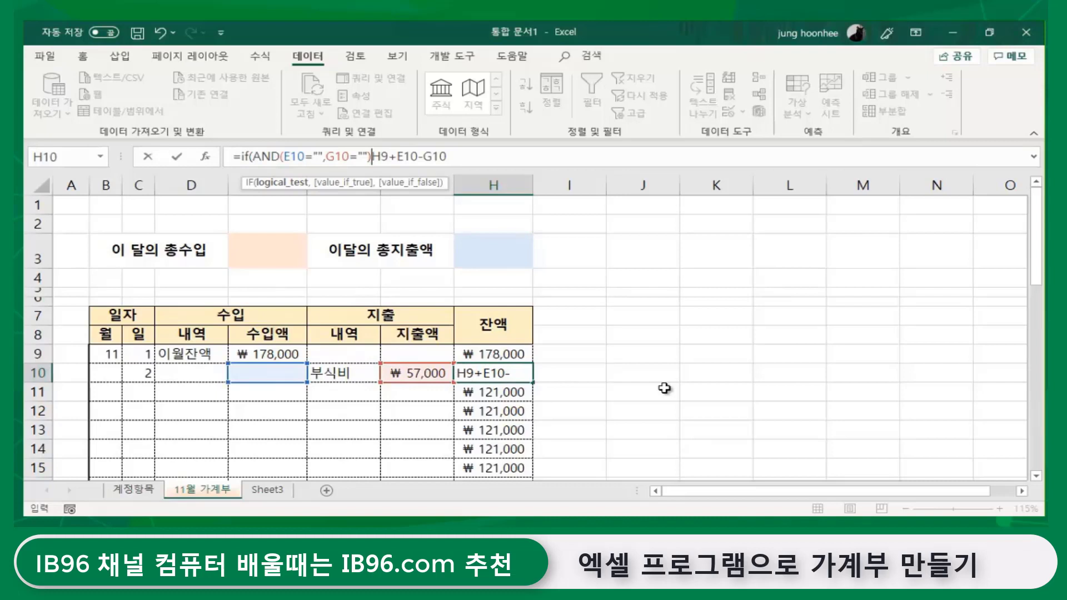
Complete the IF formula in H10 so it returns "" when the test is true and H9+E10-G10 otherwise
text(,)
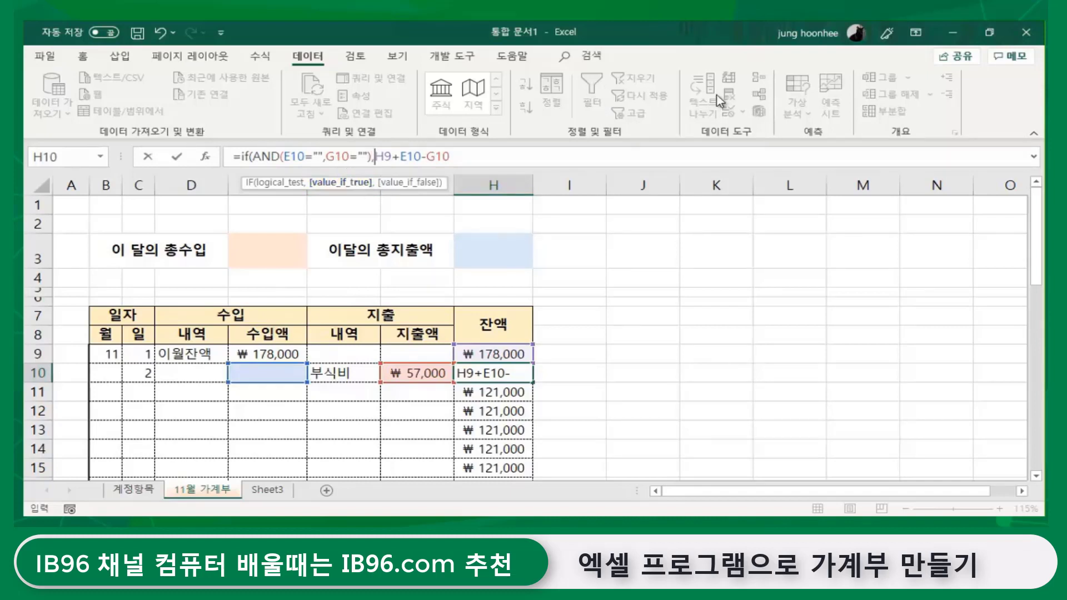
text("")
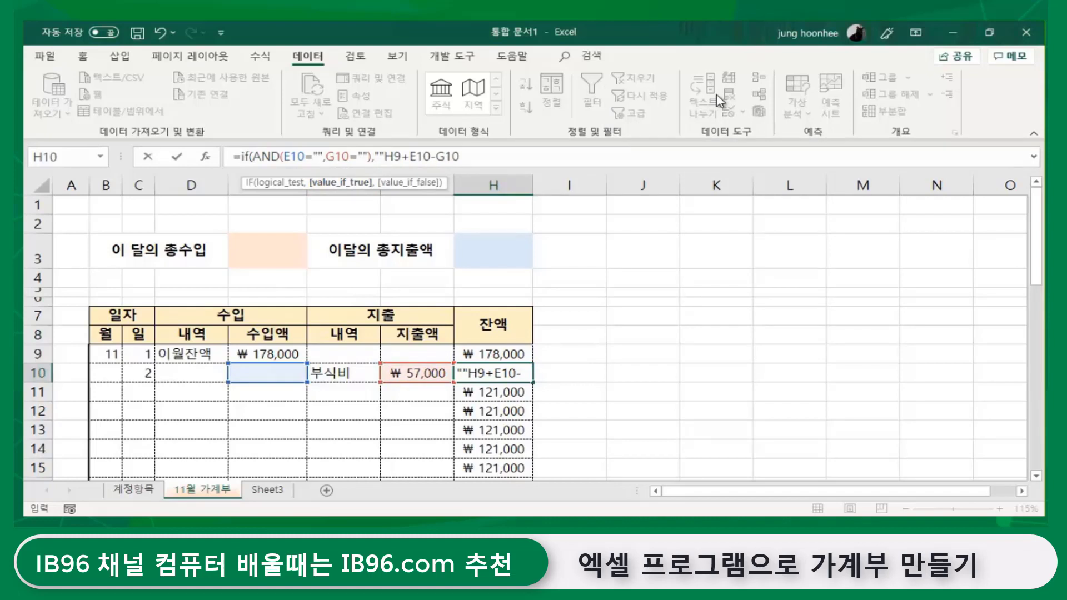
text(,)
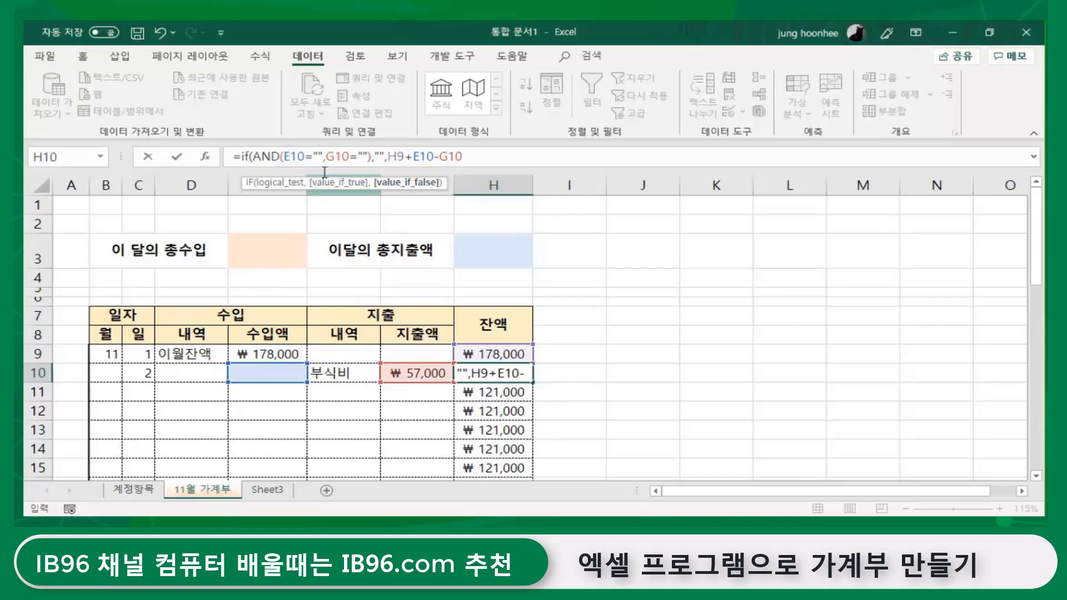
click(369, 156)
text())
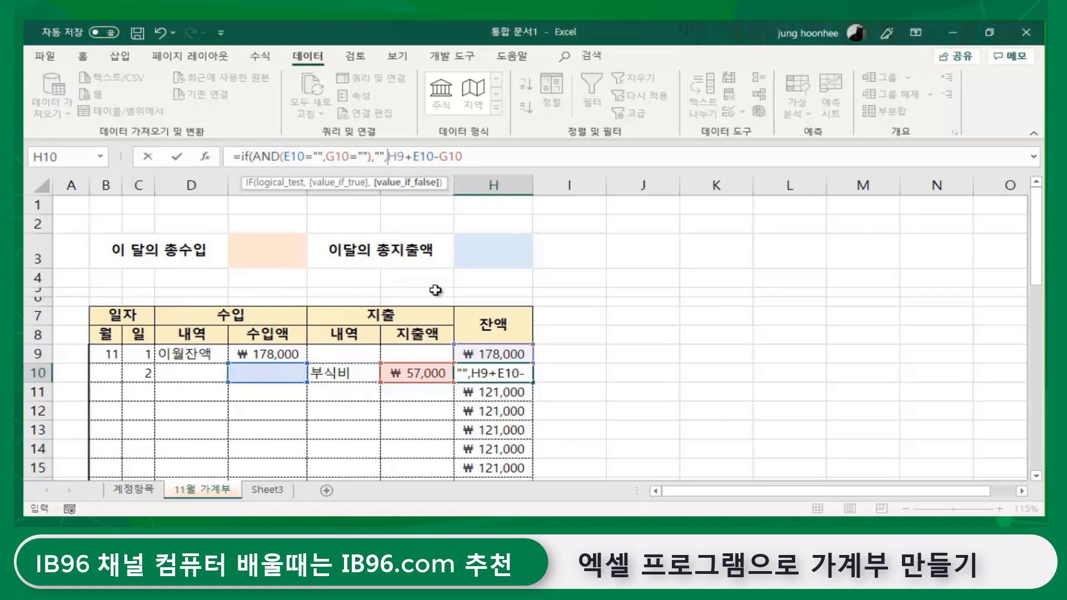
click(471, 157)
text())
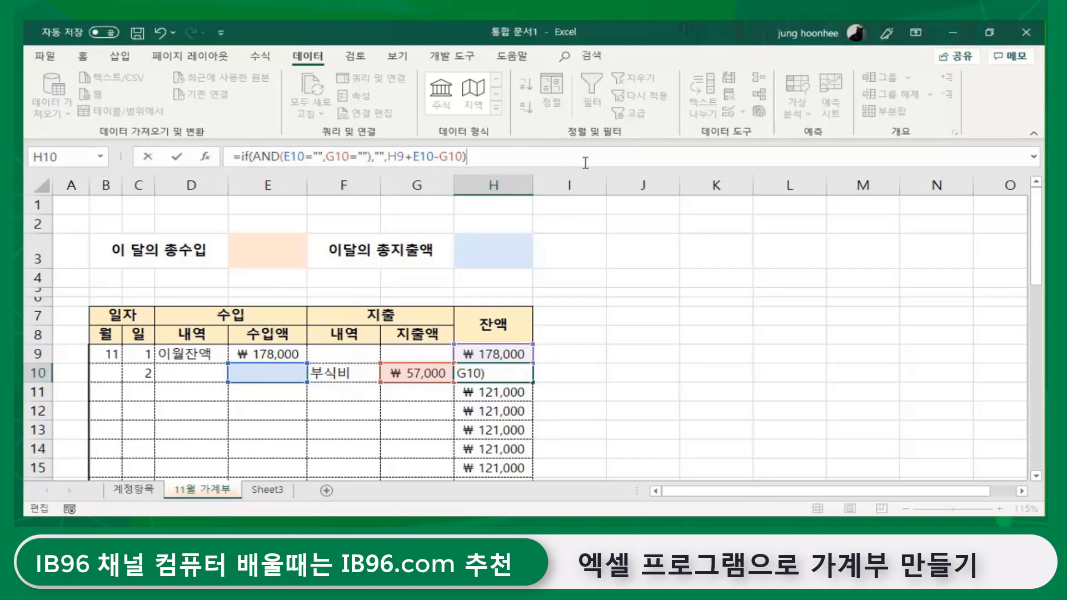
key(Return)
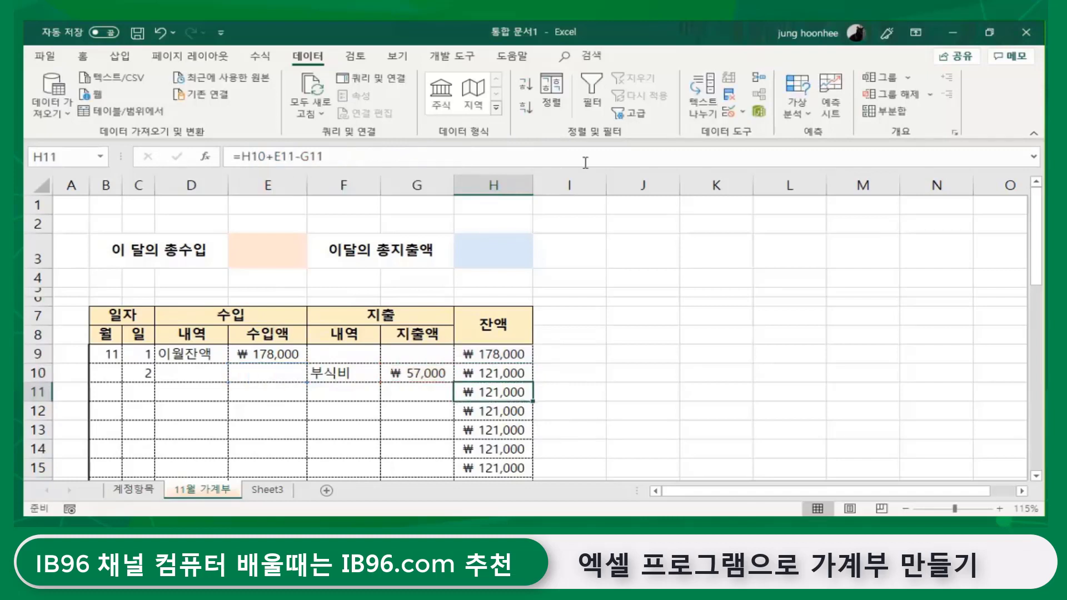
Fill the IF balance formula in H10 down the 잔액 column through H40
click(488, 372)
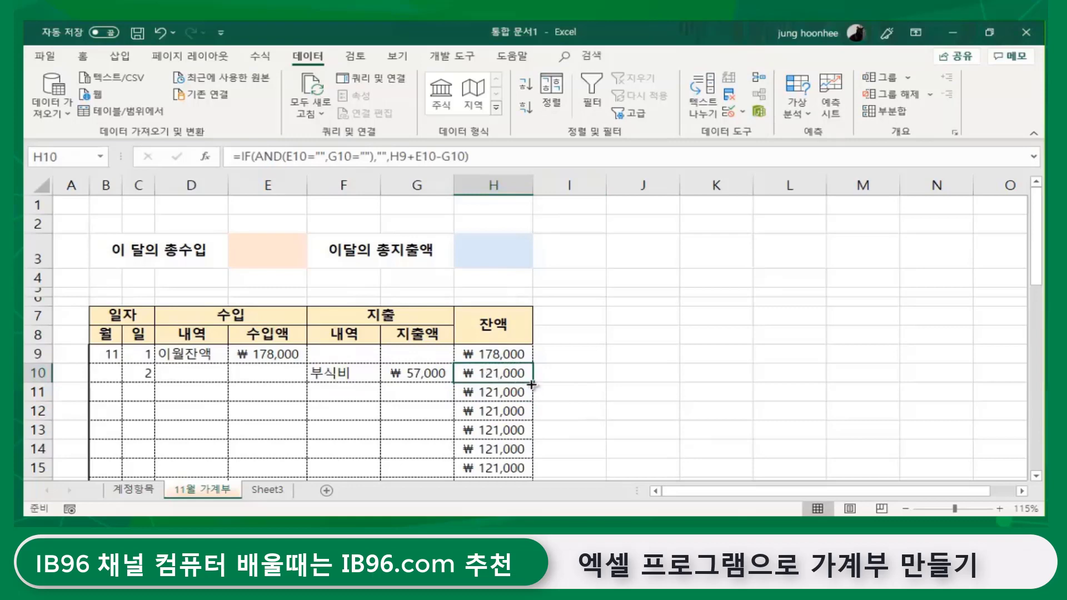
drag(531, 384, 502, 436)
scroll(578, 360, up, 4)
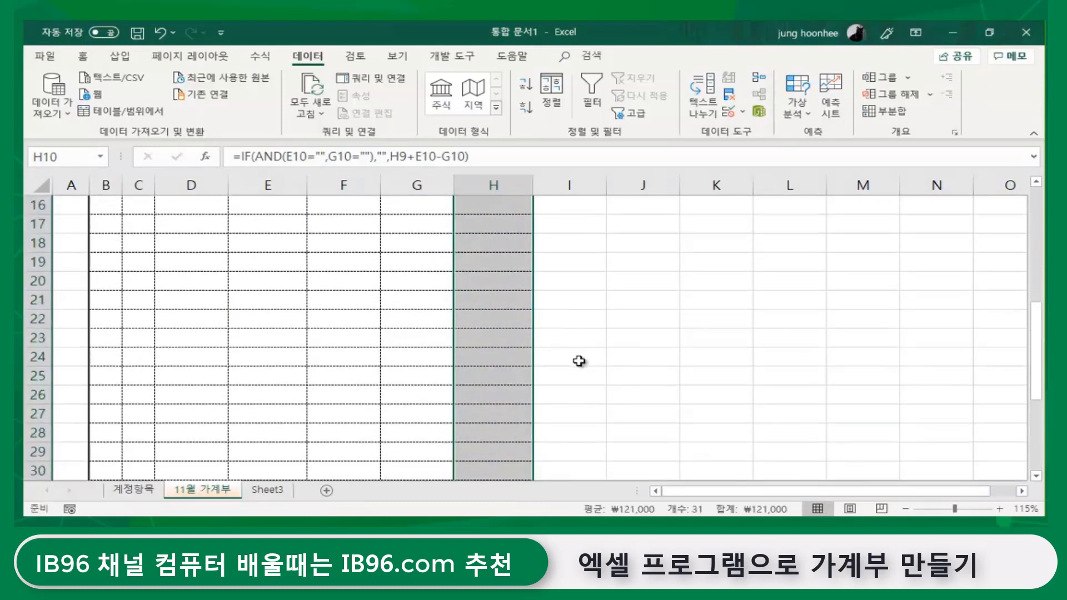
scroll(578, 361, up, 5)
click(654, 339)
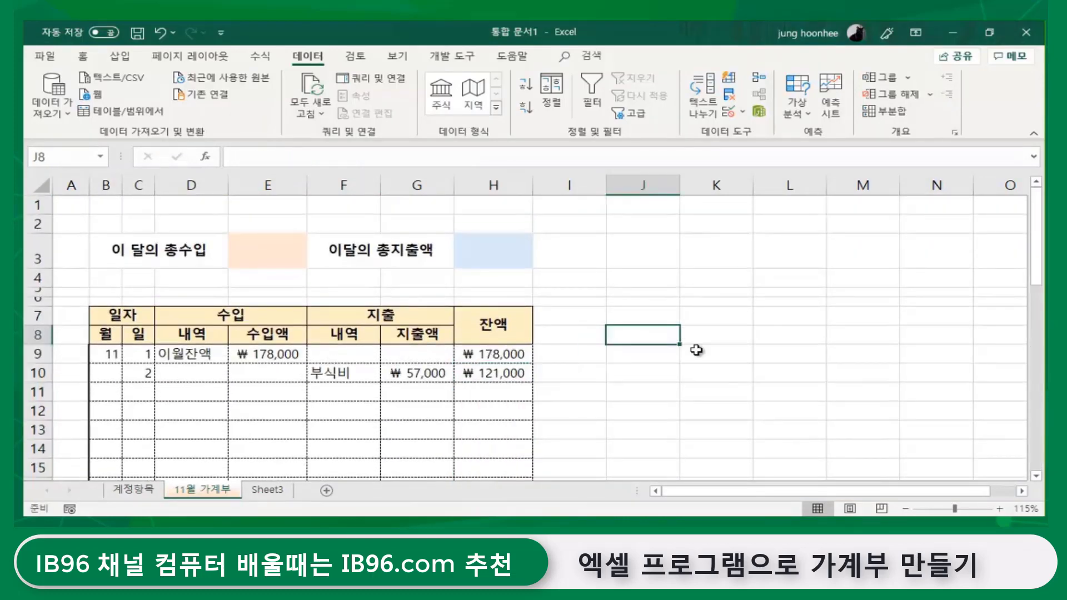
Check the balance formulas in H9 and H10 against the 지출액 entry in G10
click(473, 373)
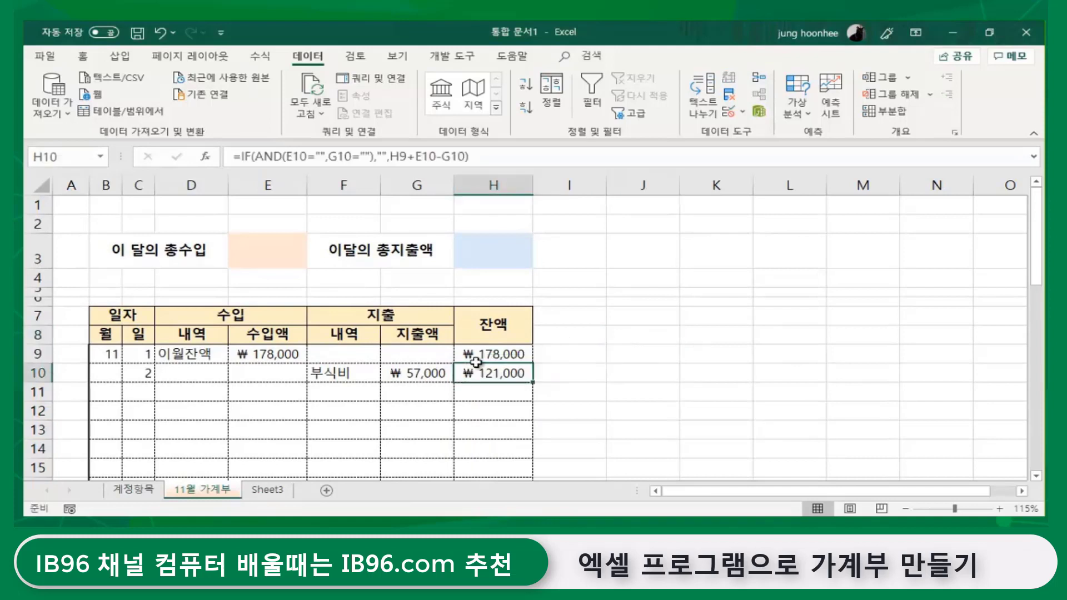
click(478, 356)
click(472, 373)
click(424, 374)
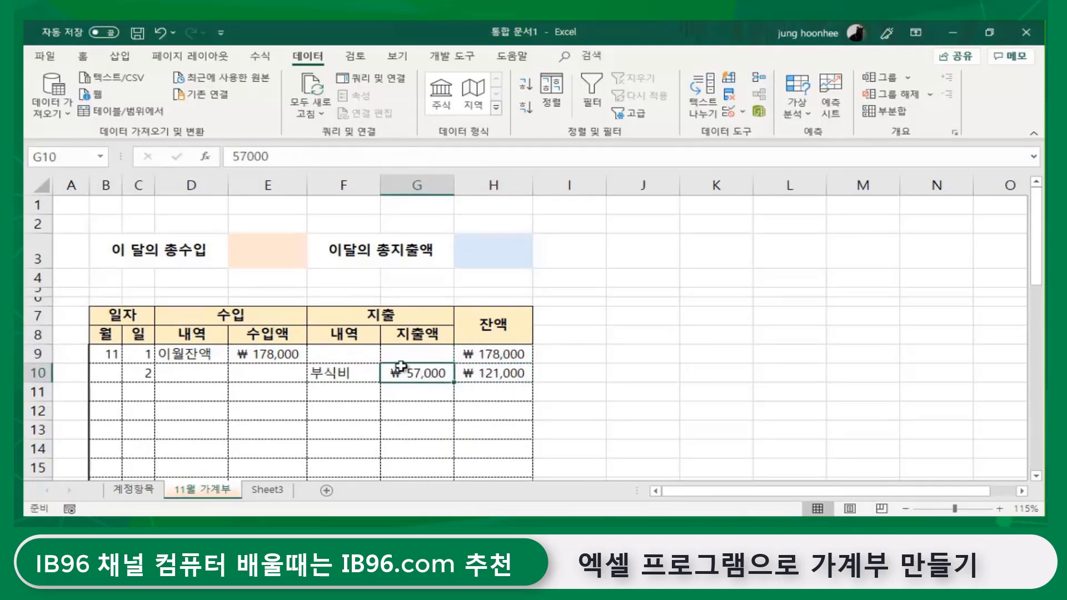
click(476, 353)
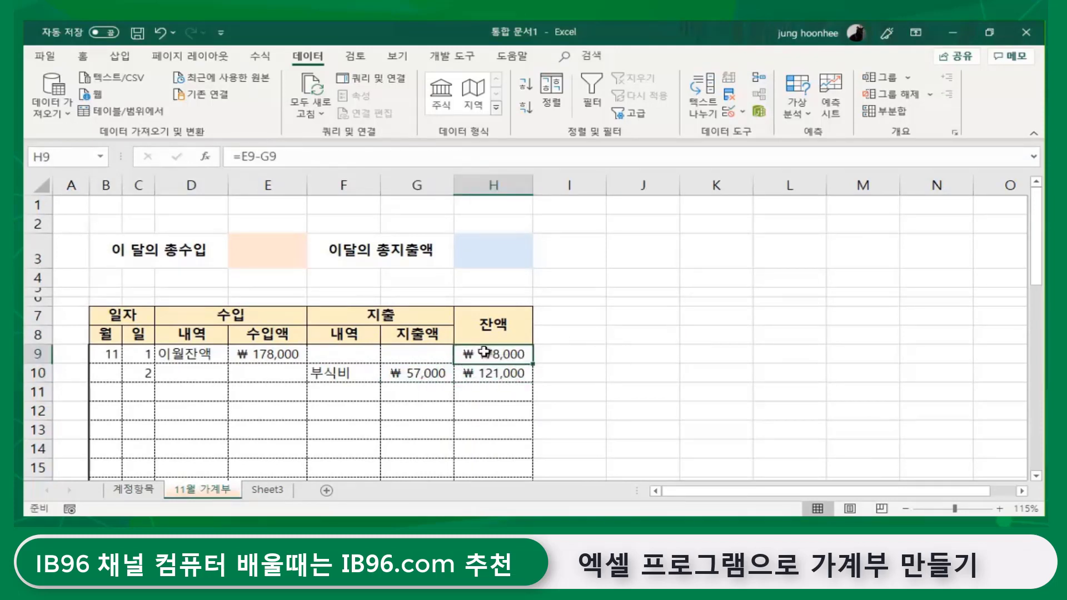
click(500, 375)
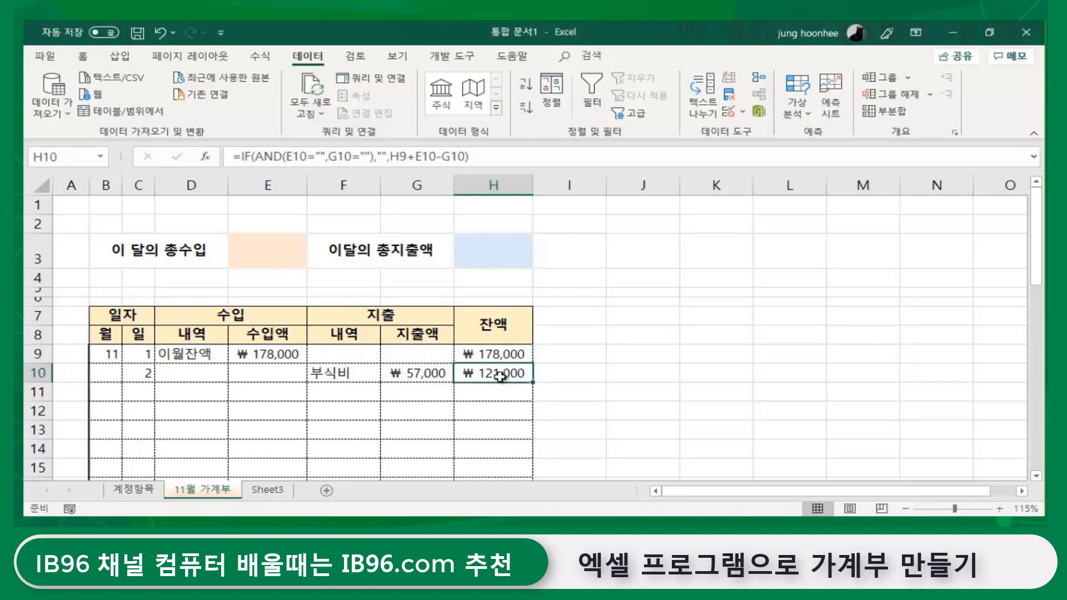
click(661, 353)
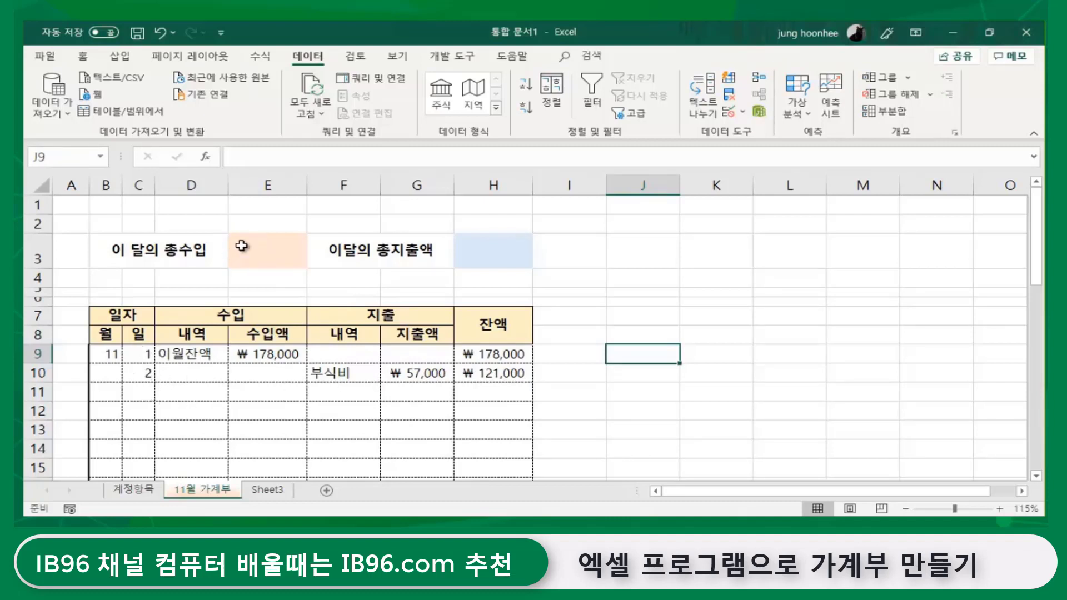
Examine the empty total cells E3 and H3 and the 수입액 range E9:E40 that feeds the income total
click(261, 250)
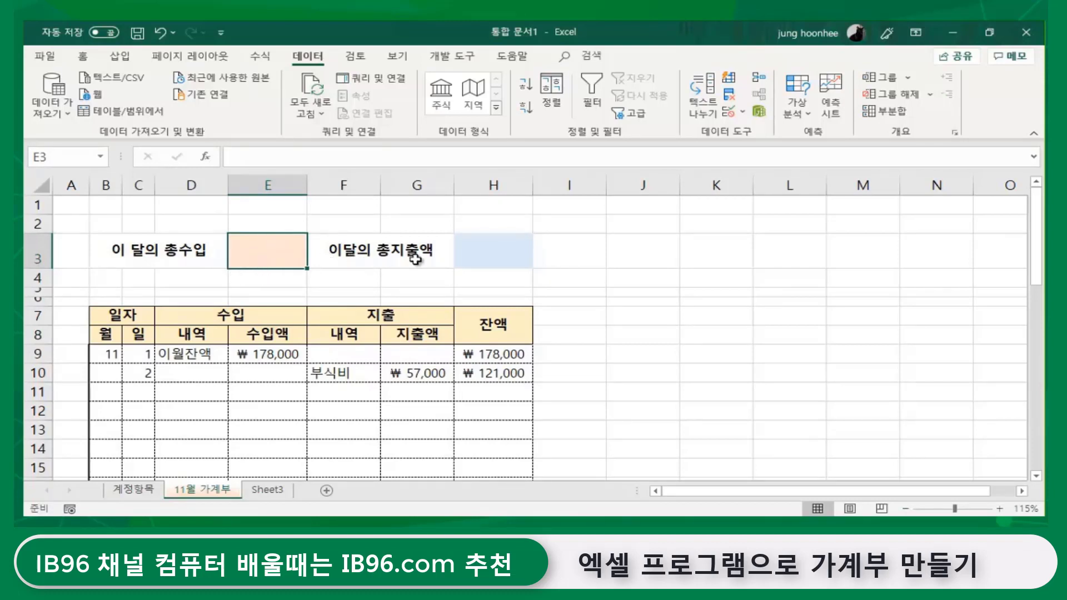
click(489, 255)
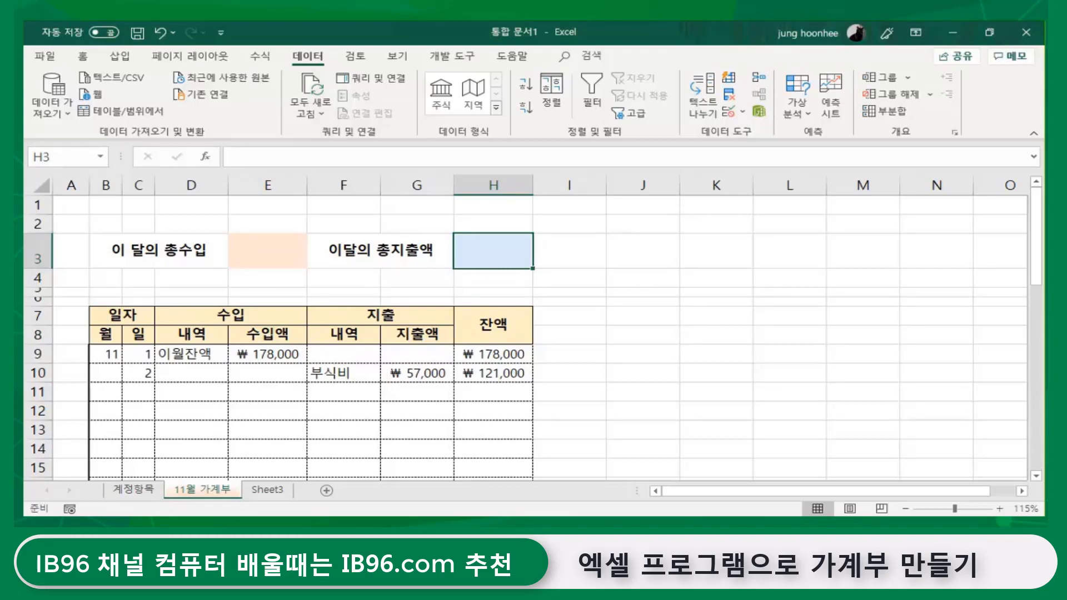
click(595, 359)
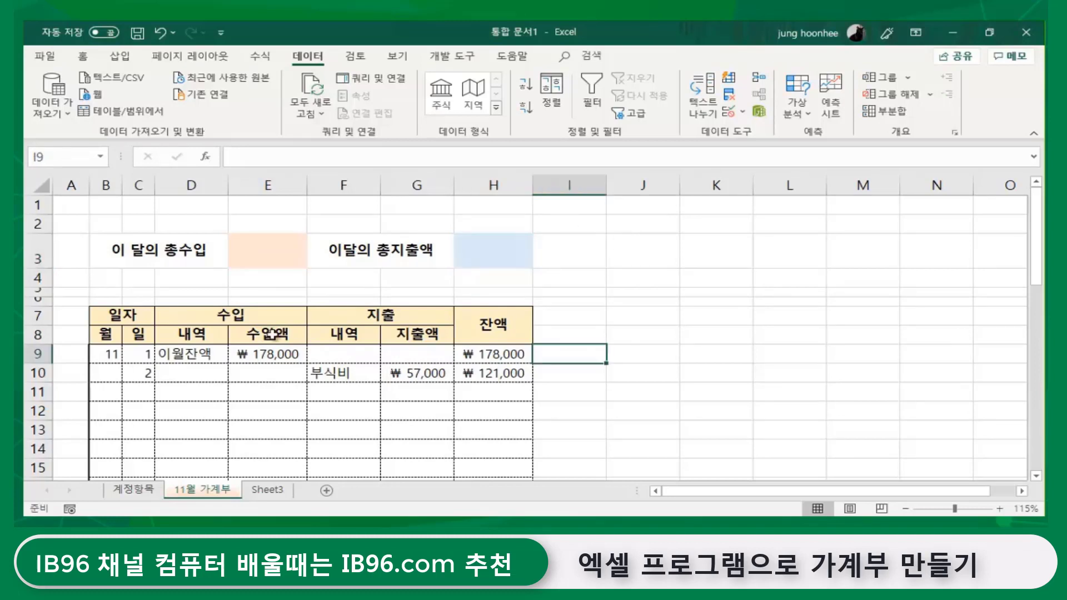
click(283, 250)
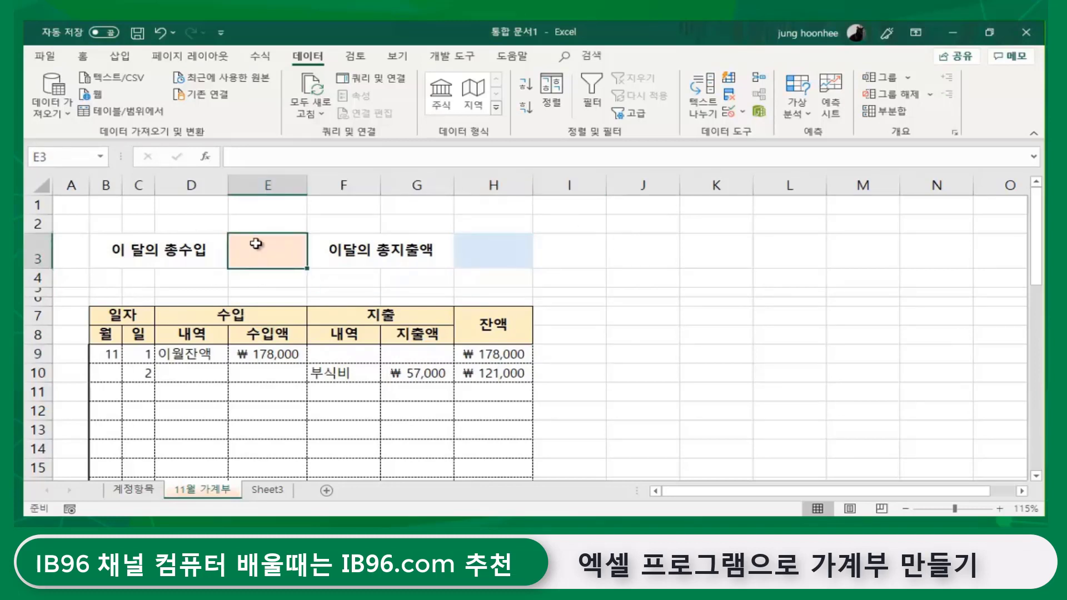
click(271, 356)
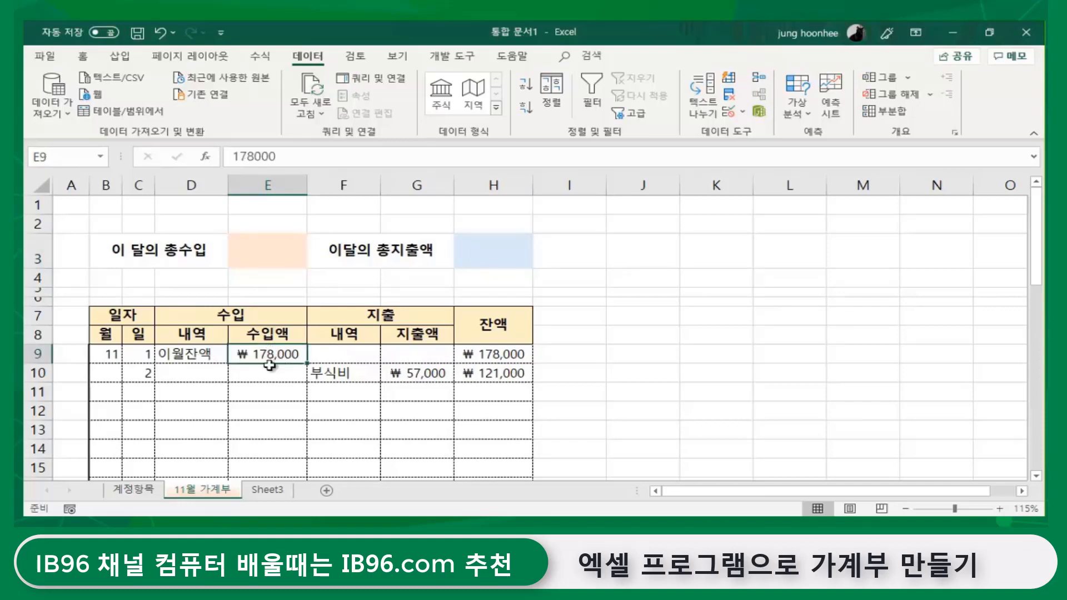
scroll(267, 367, down, 5)
scroll(263, 386, up, 7)
scroll(263, 411, down, 9)
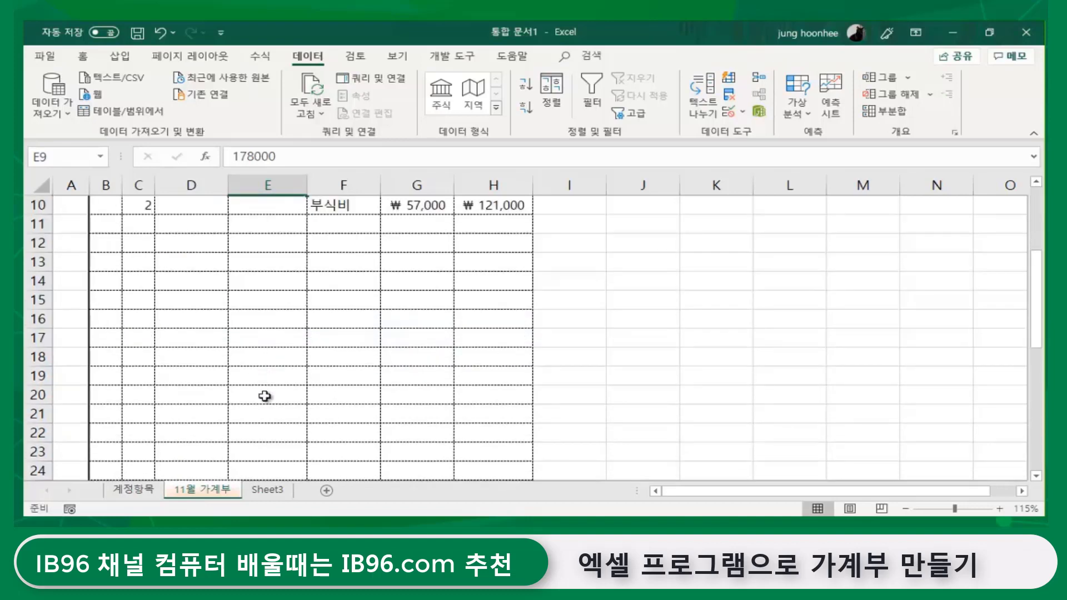
click(266, 433)
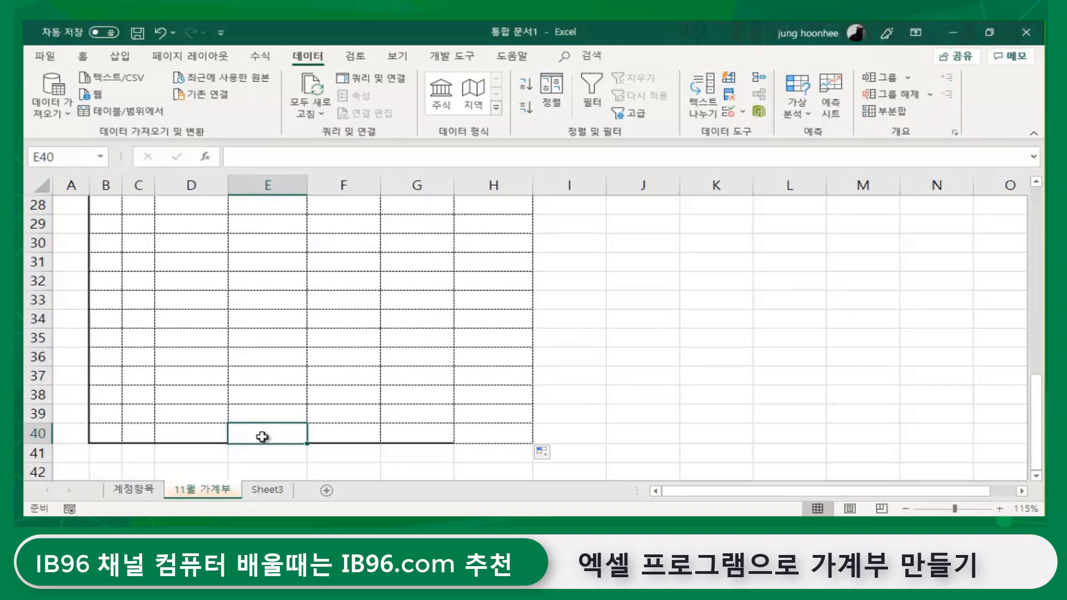
drag(262, 437, 266, 269)
scroll(281, 278, up, 2)
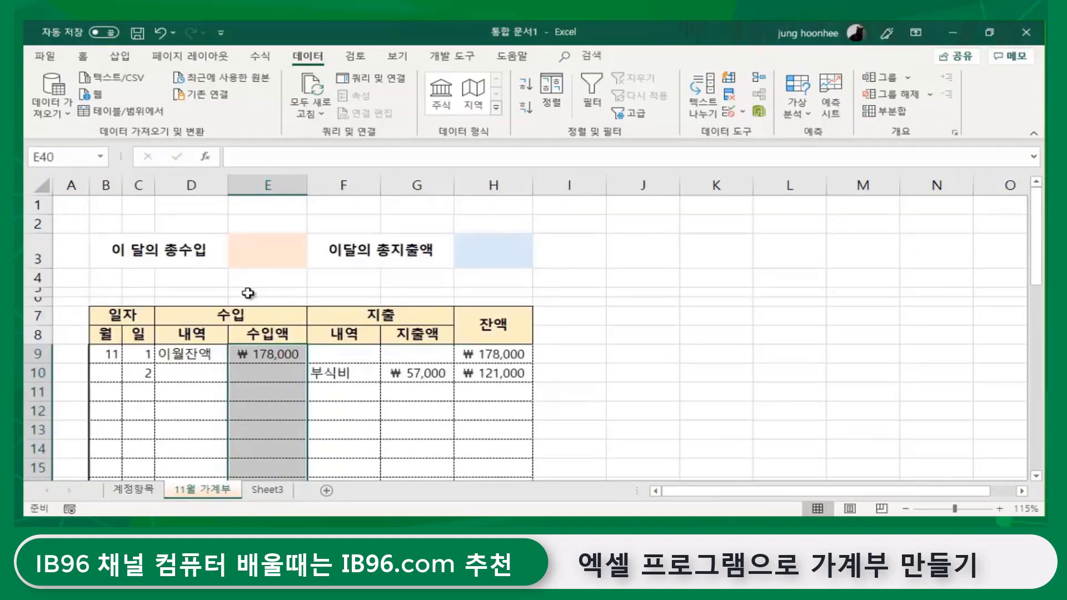
click(267, 249)
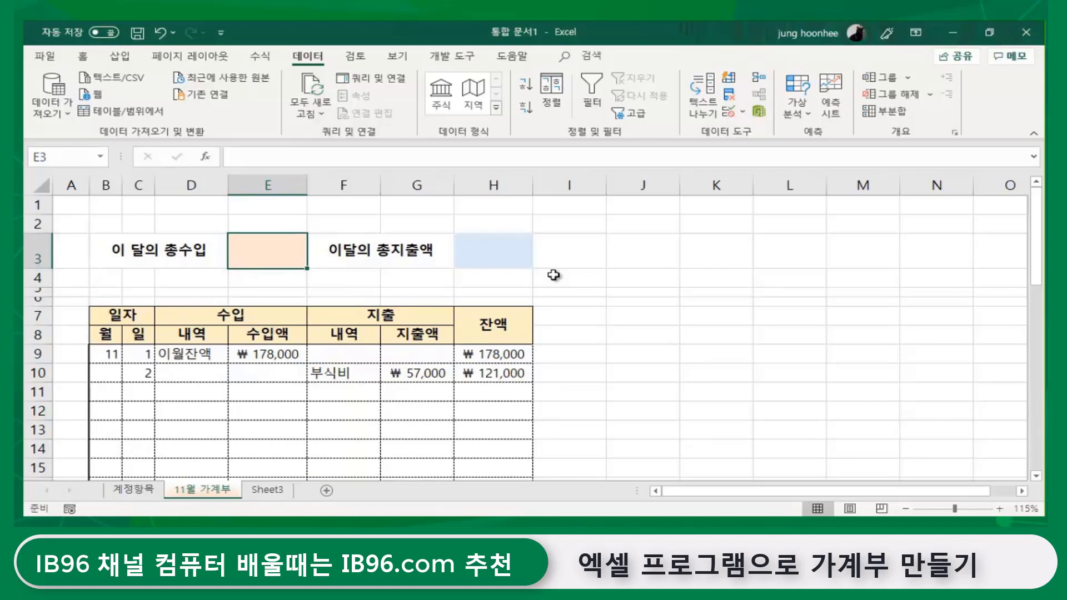
click(653, 291)
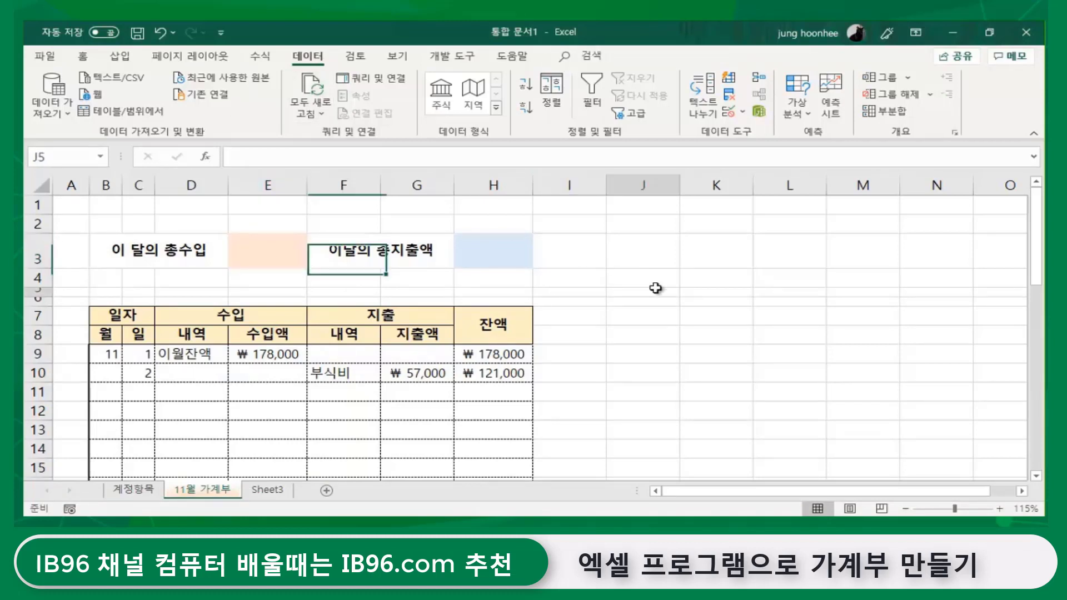
Total the month's income in E3 beside 이 달의 총수입 with the AutoSum formula =SUM(E9:E40)
click(285, 241)
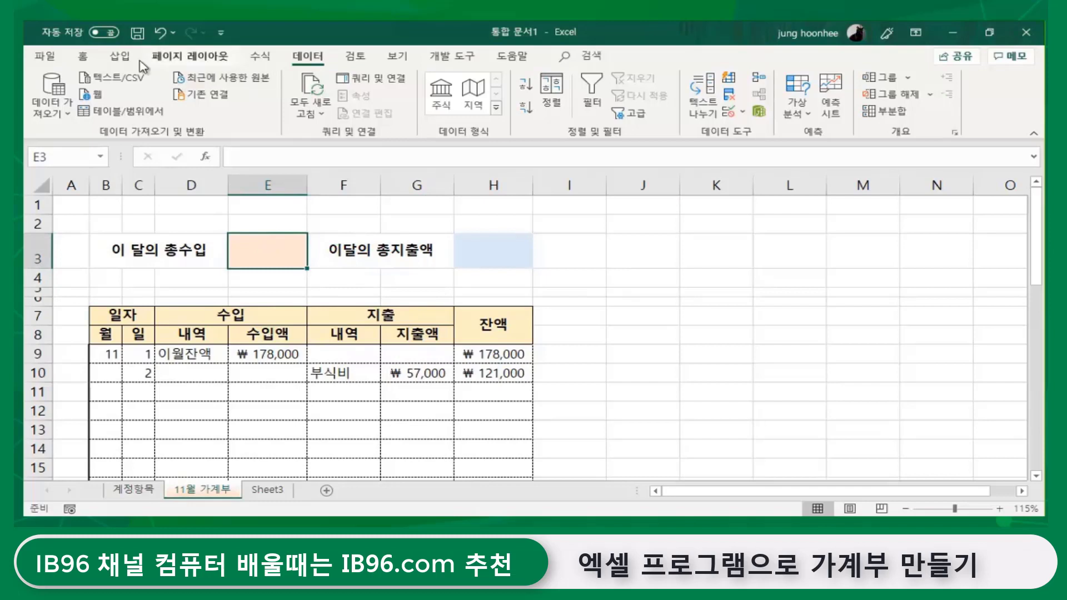
click(86, 56)
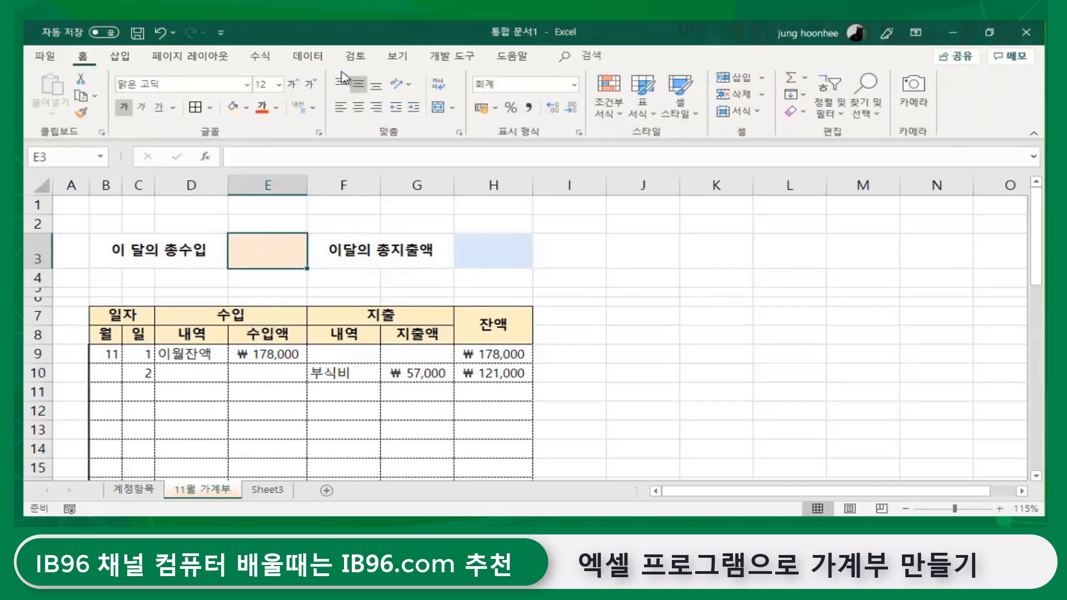
click(790, 82)
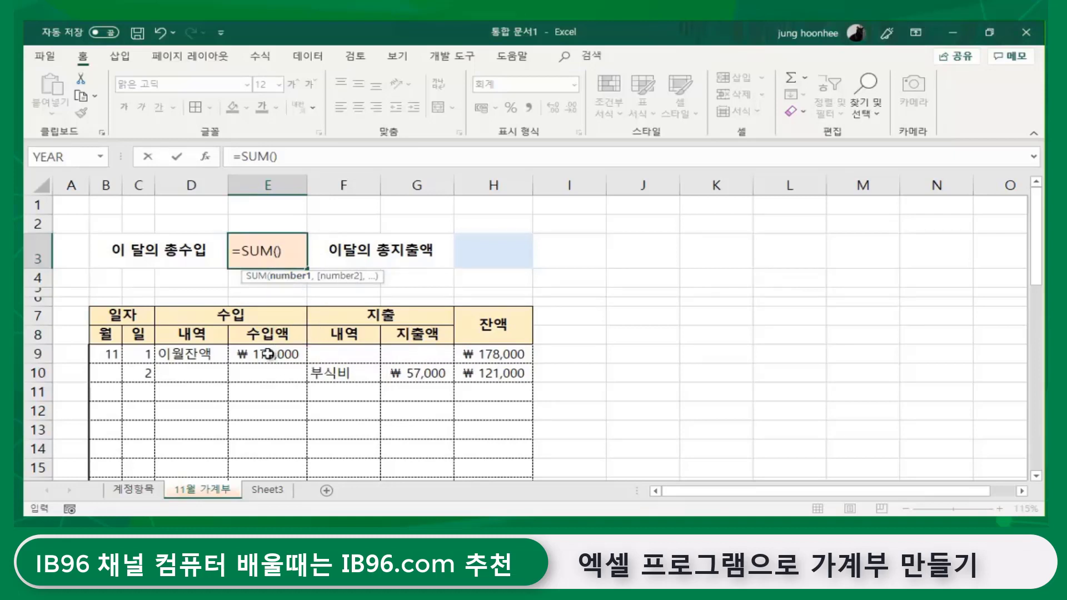
drag(268, 353, 259, 430)
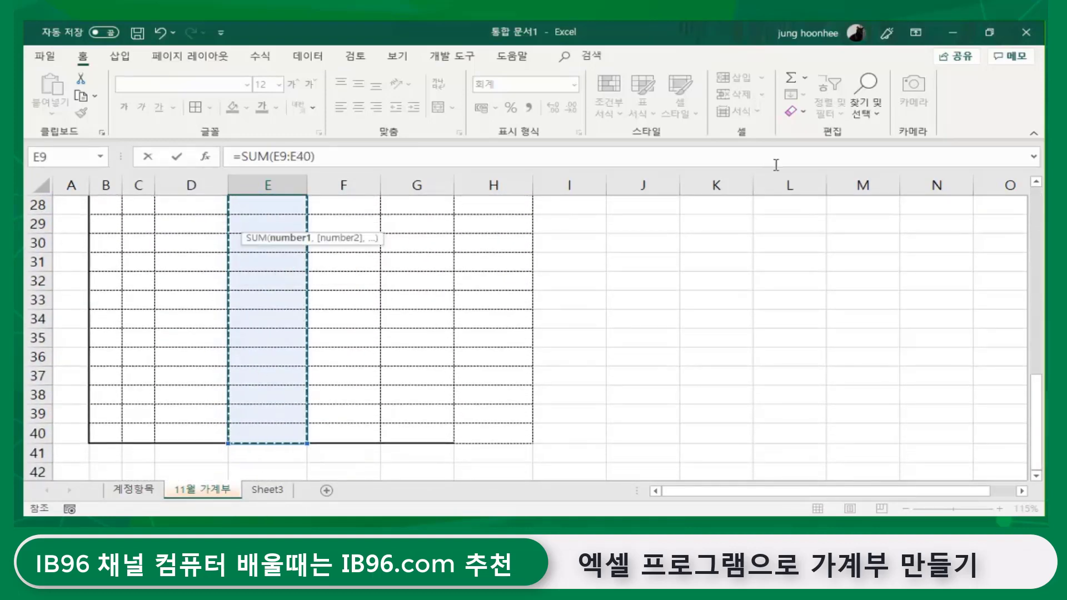
key(Return)
scroll(289, 256, up, 1)
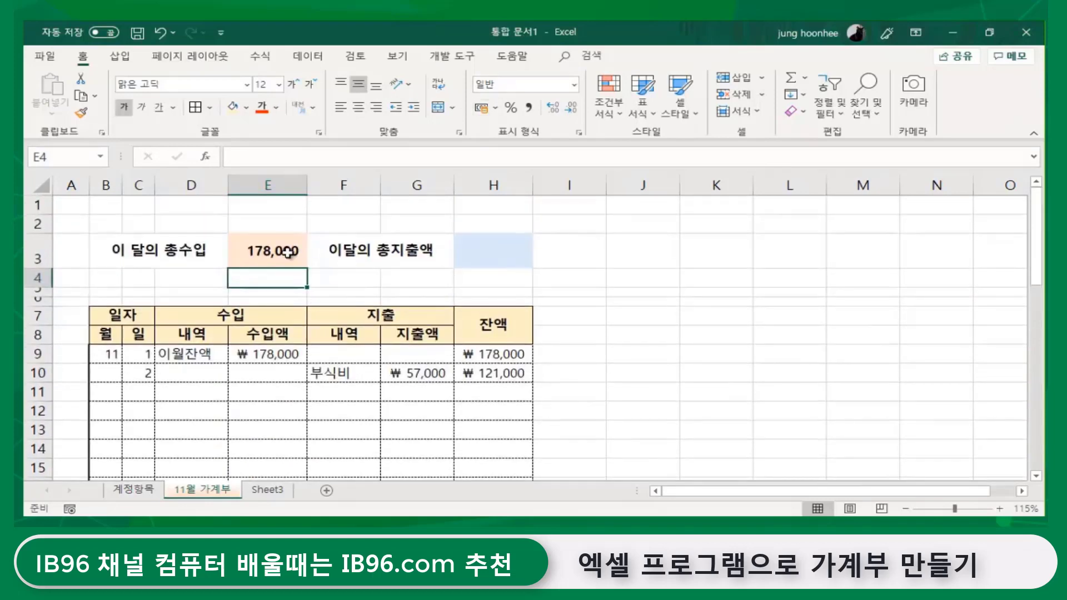
click(287, 252)
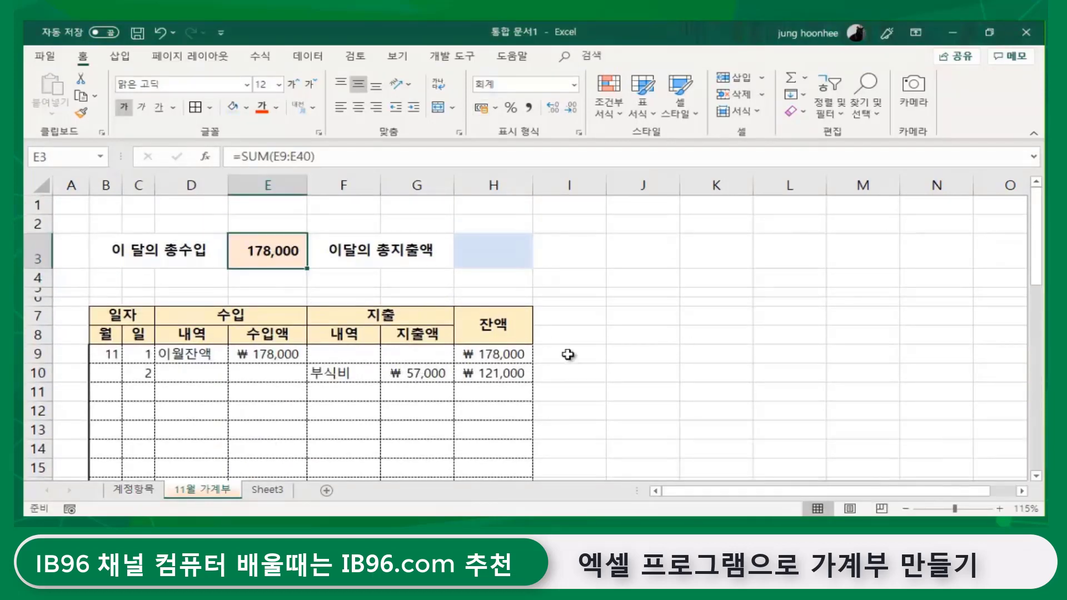
Total the month's expenses in H3 beside 이달의 총지출액 with the AutoSum formula =SUM(G9:G40)
click(363, 253)
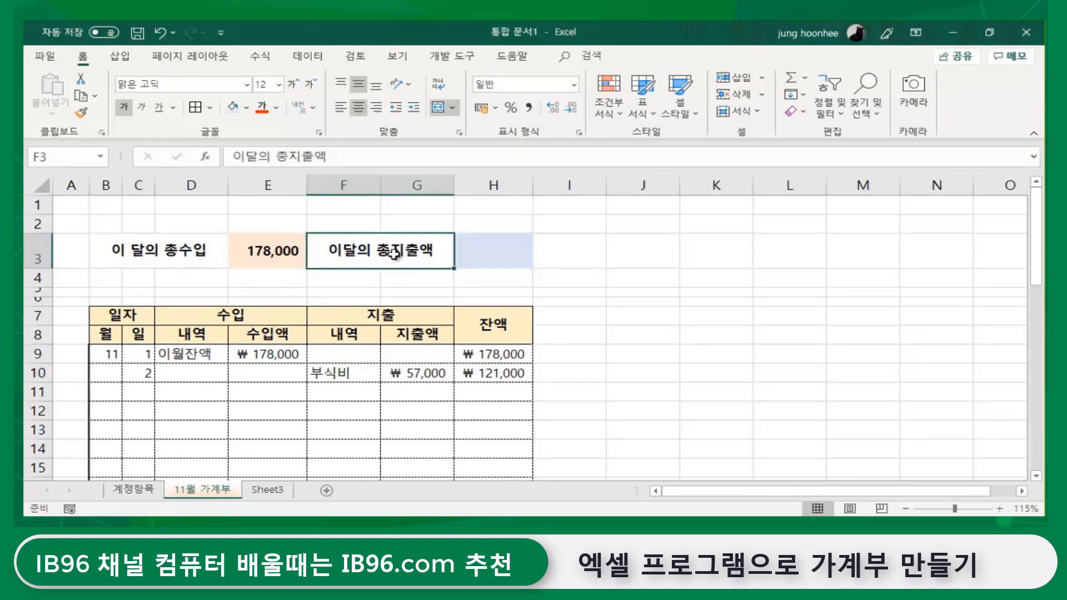
click(506, 255)
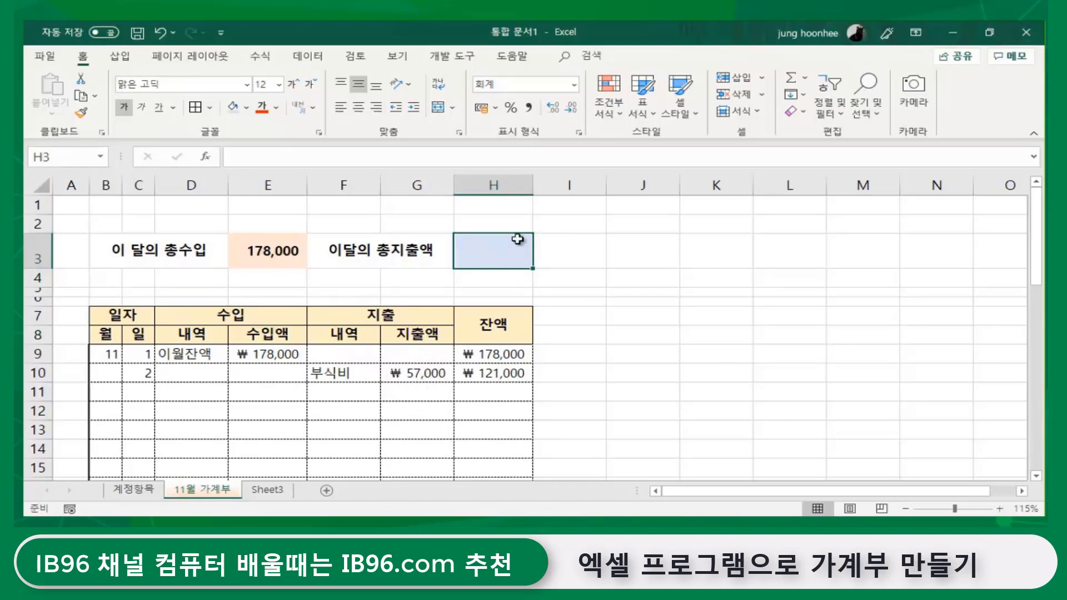
click(791, 80)
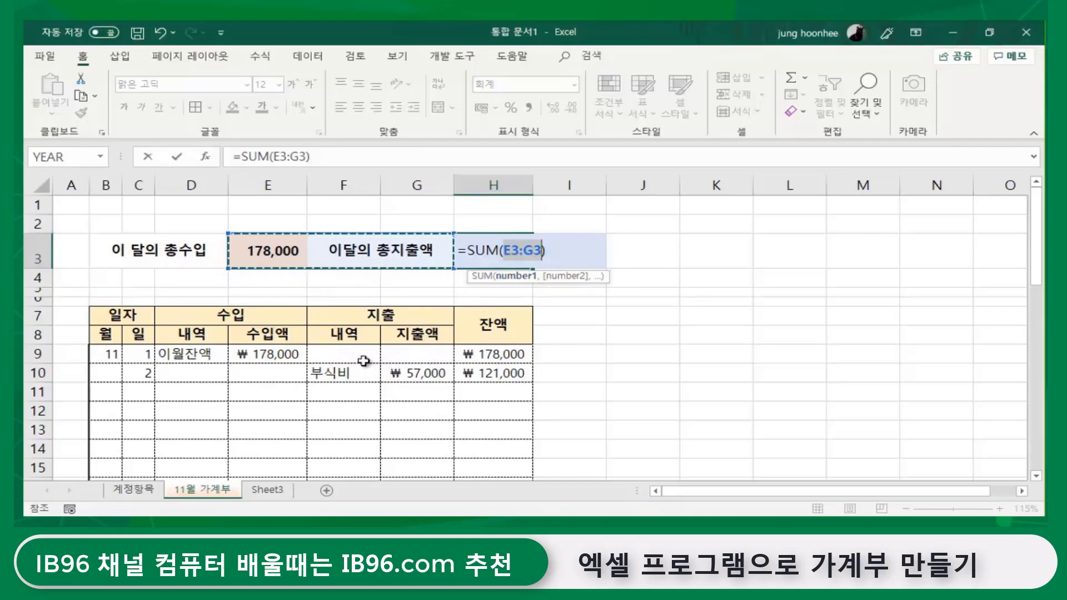
drag(412, 350, 427, 432)
scroll(428, 433, up, 9)
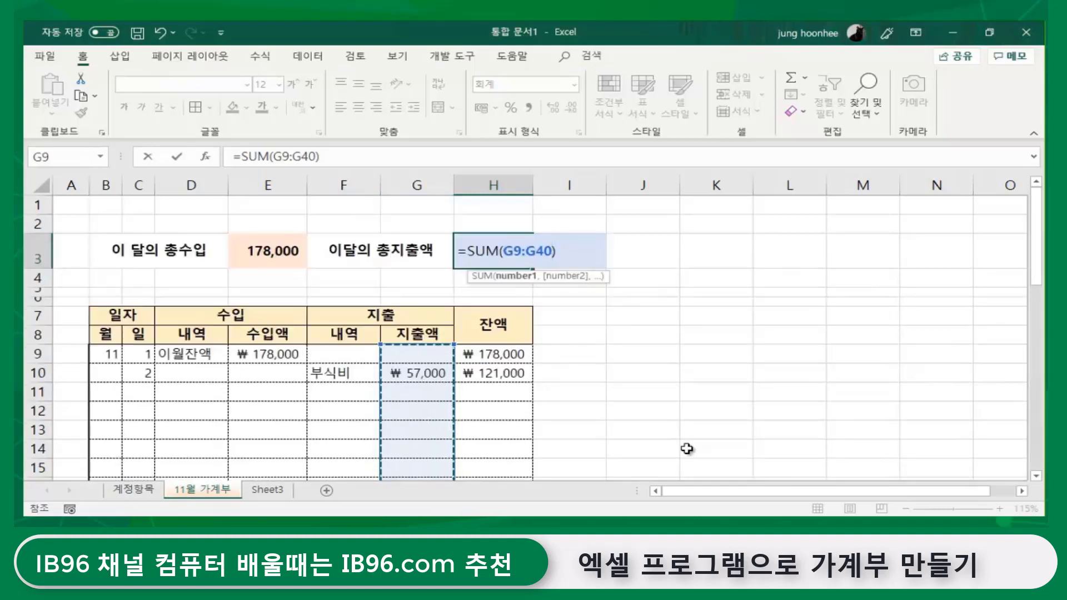
key(Return)
click(635, 332)
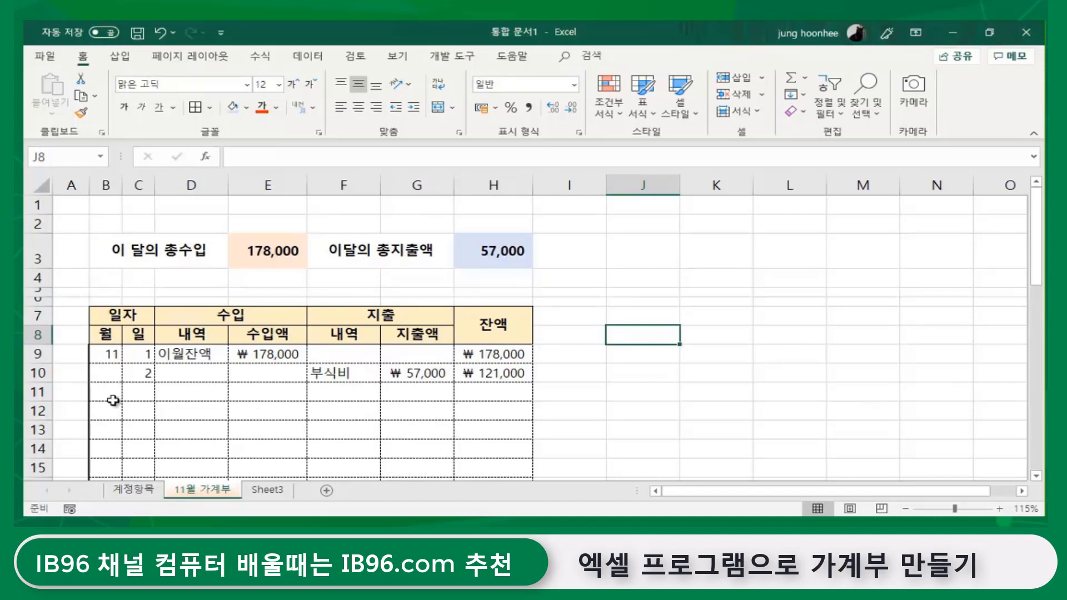
Record a salary income entry in row 11: day 5, 내역 급여, 수입액 4000000
click(143, 393)
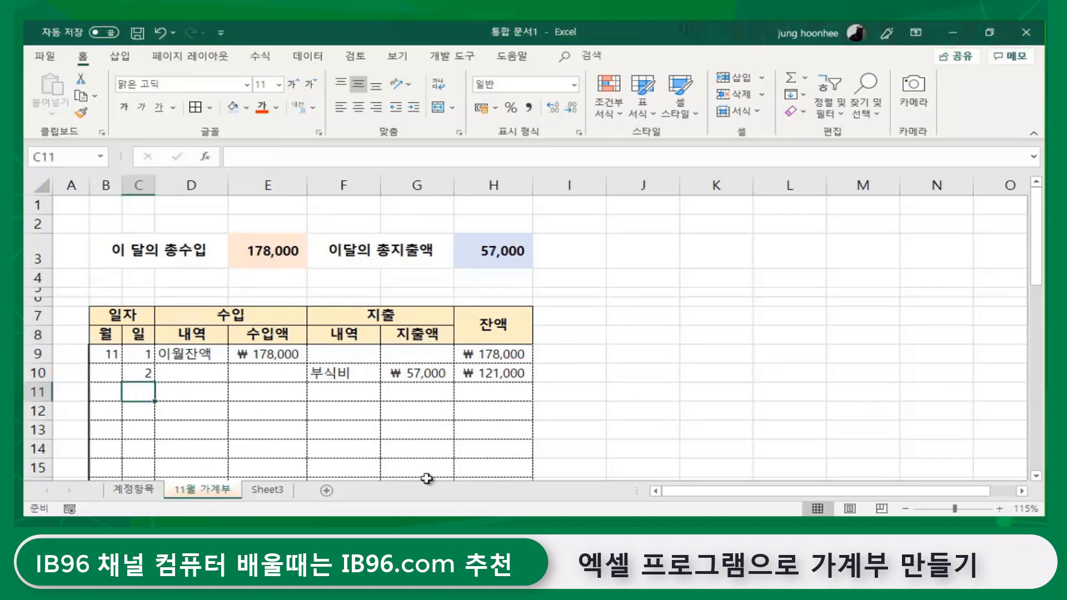
text(5)
key(Tab)
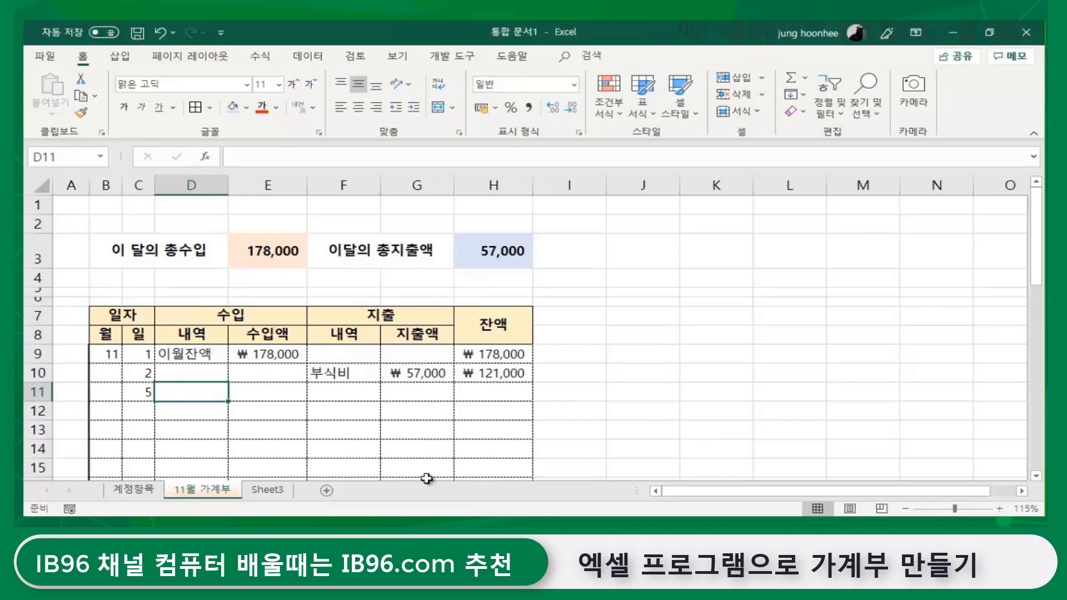
text(R)
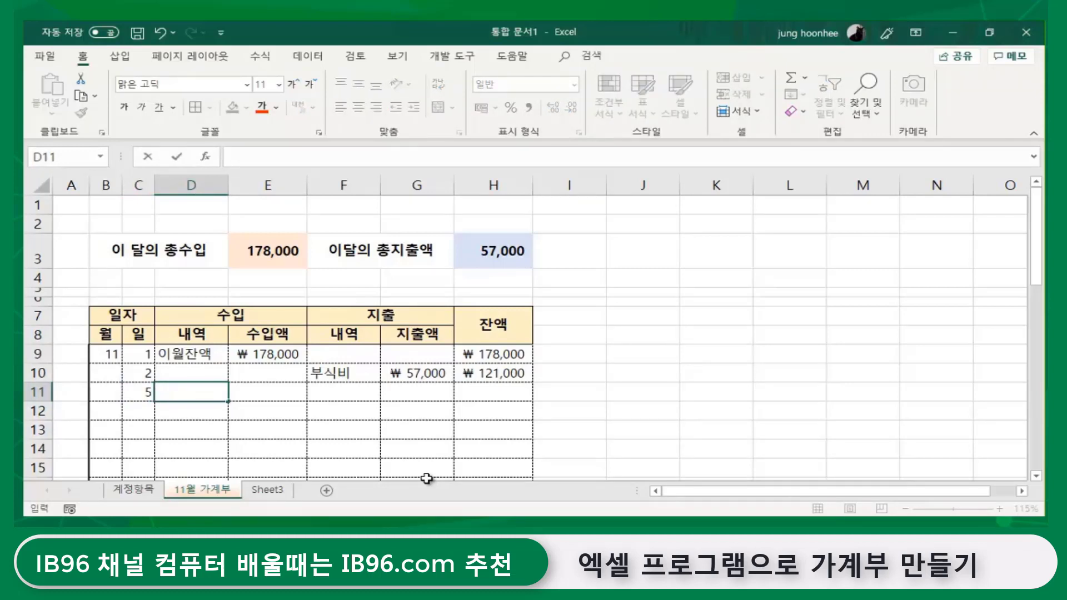
text(급여)
key(Tab)
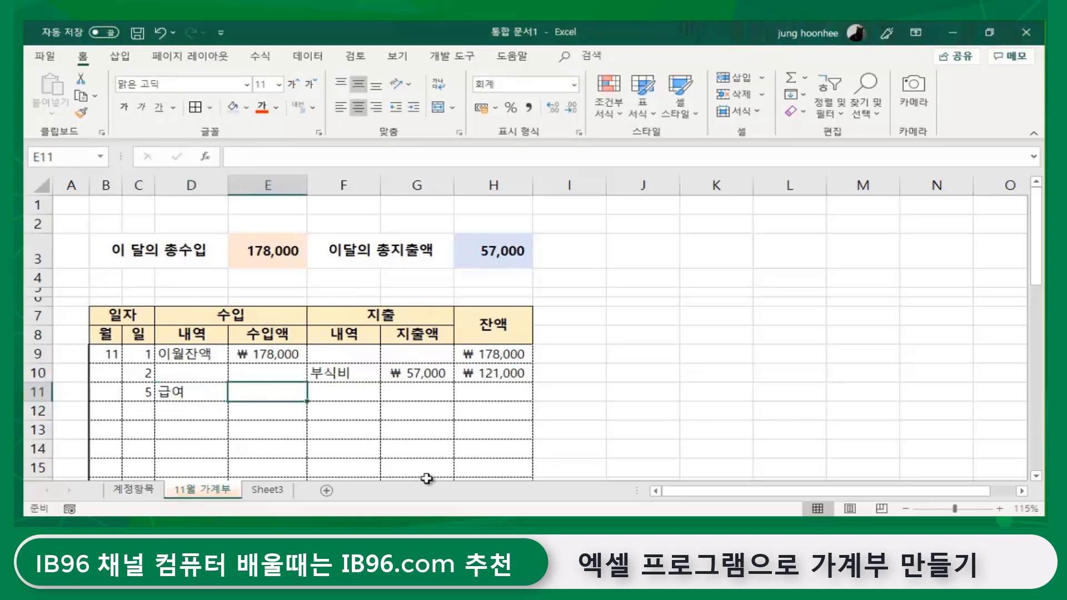
text(4000)
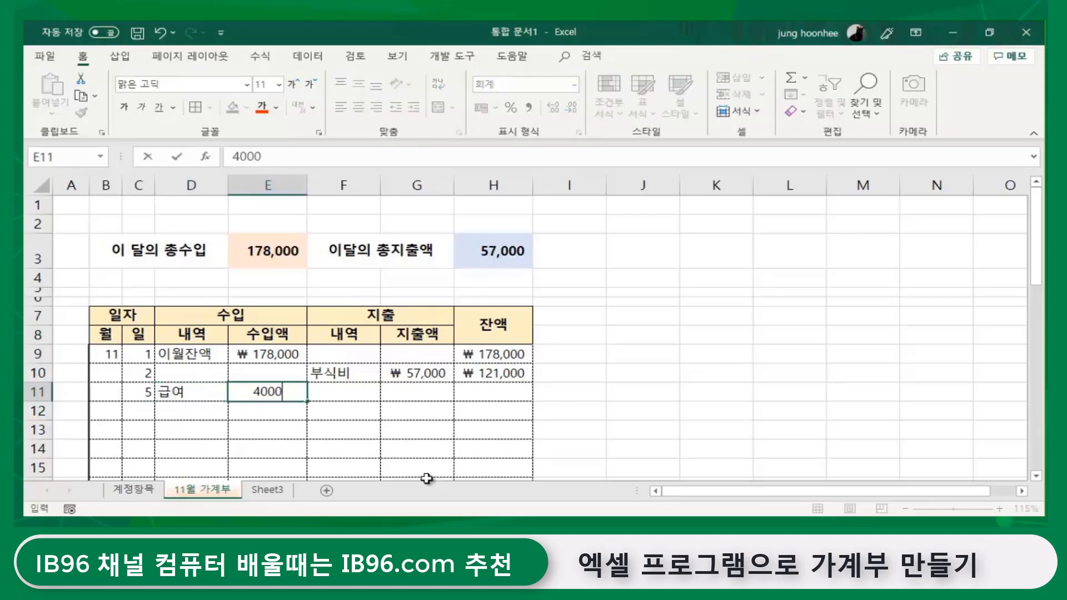
text(000)
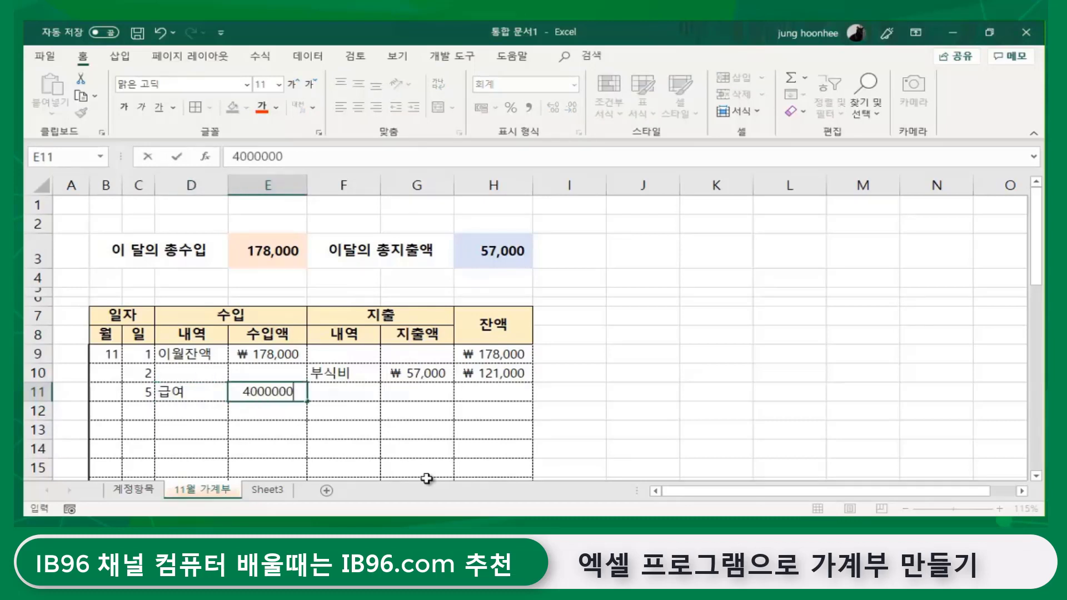
key(Return)
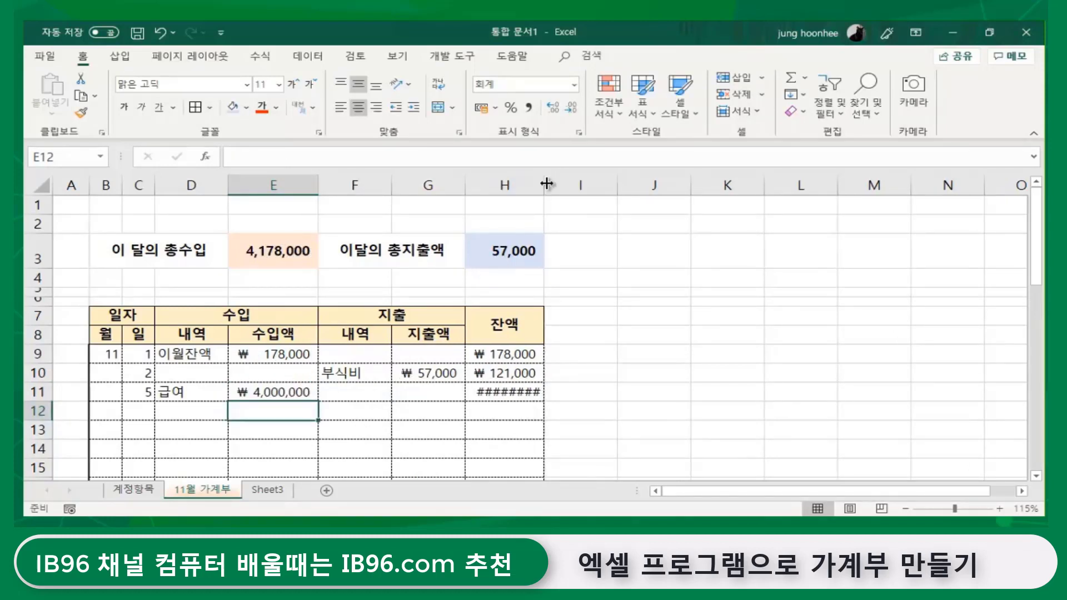
Widen the 잔액 column H so large balances fit, and check the balance formula in H11
drag(547, 183, 558, 183)
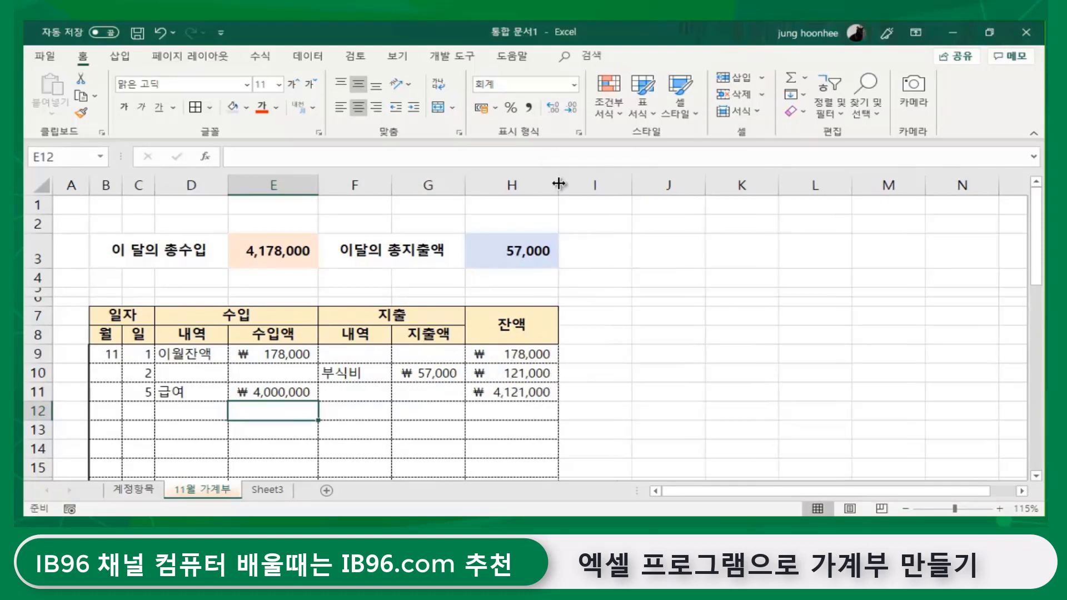
click(658, 352)
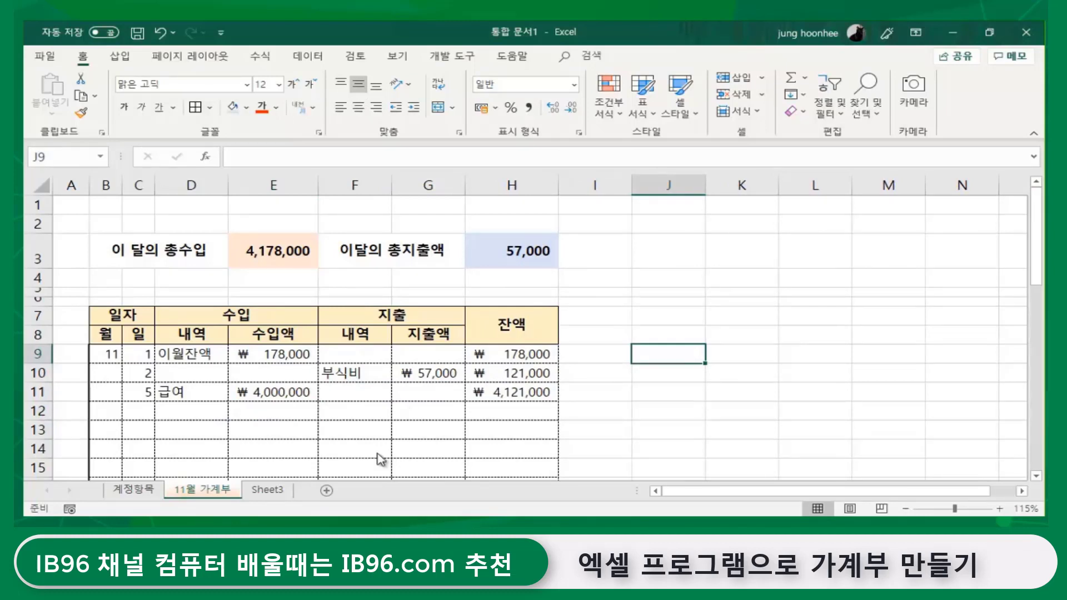
click(526, 395)
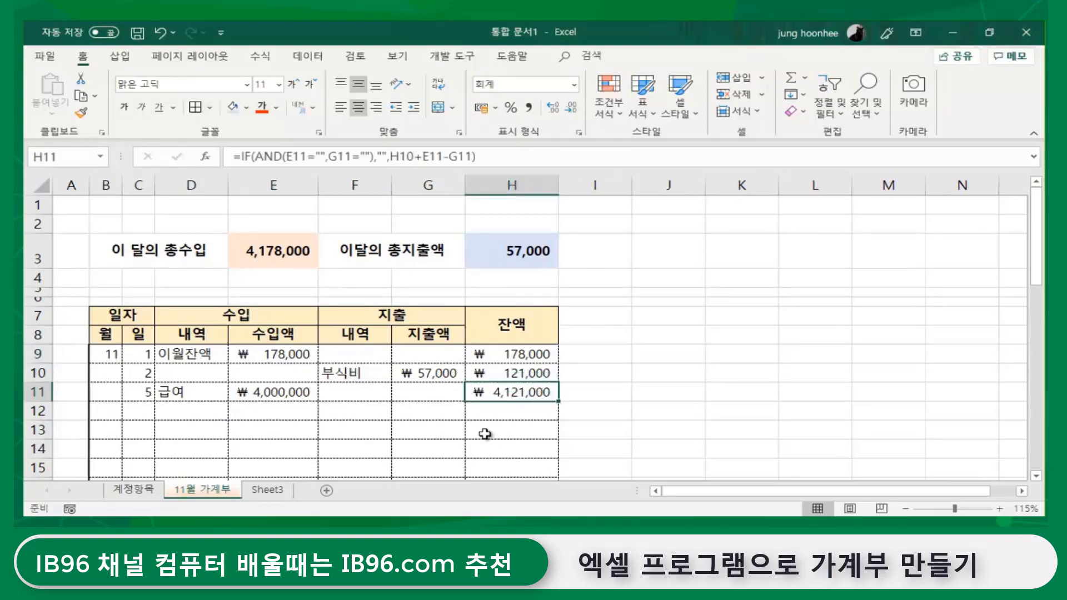